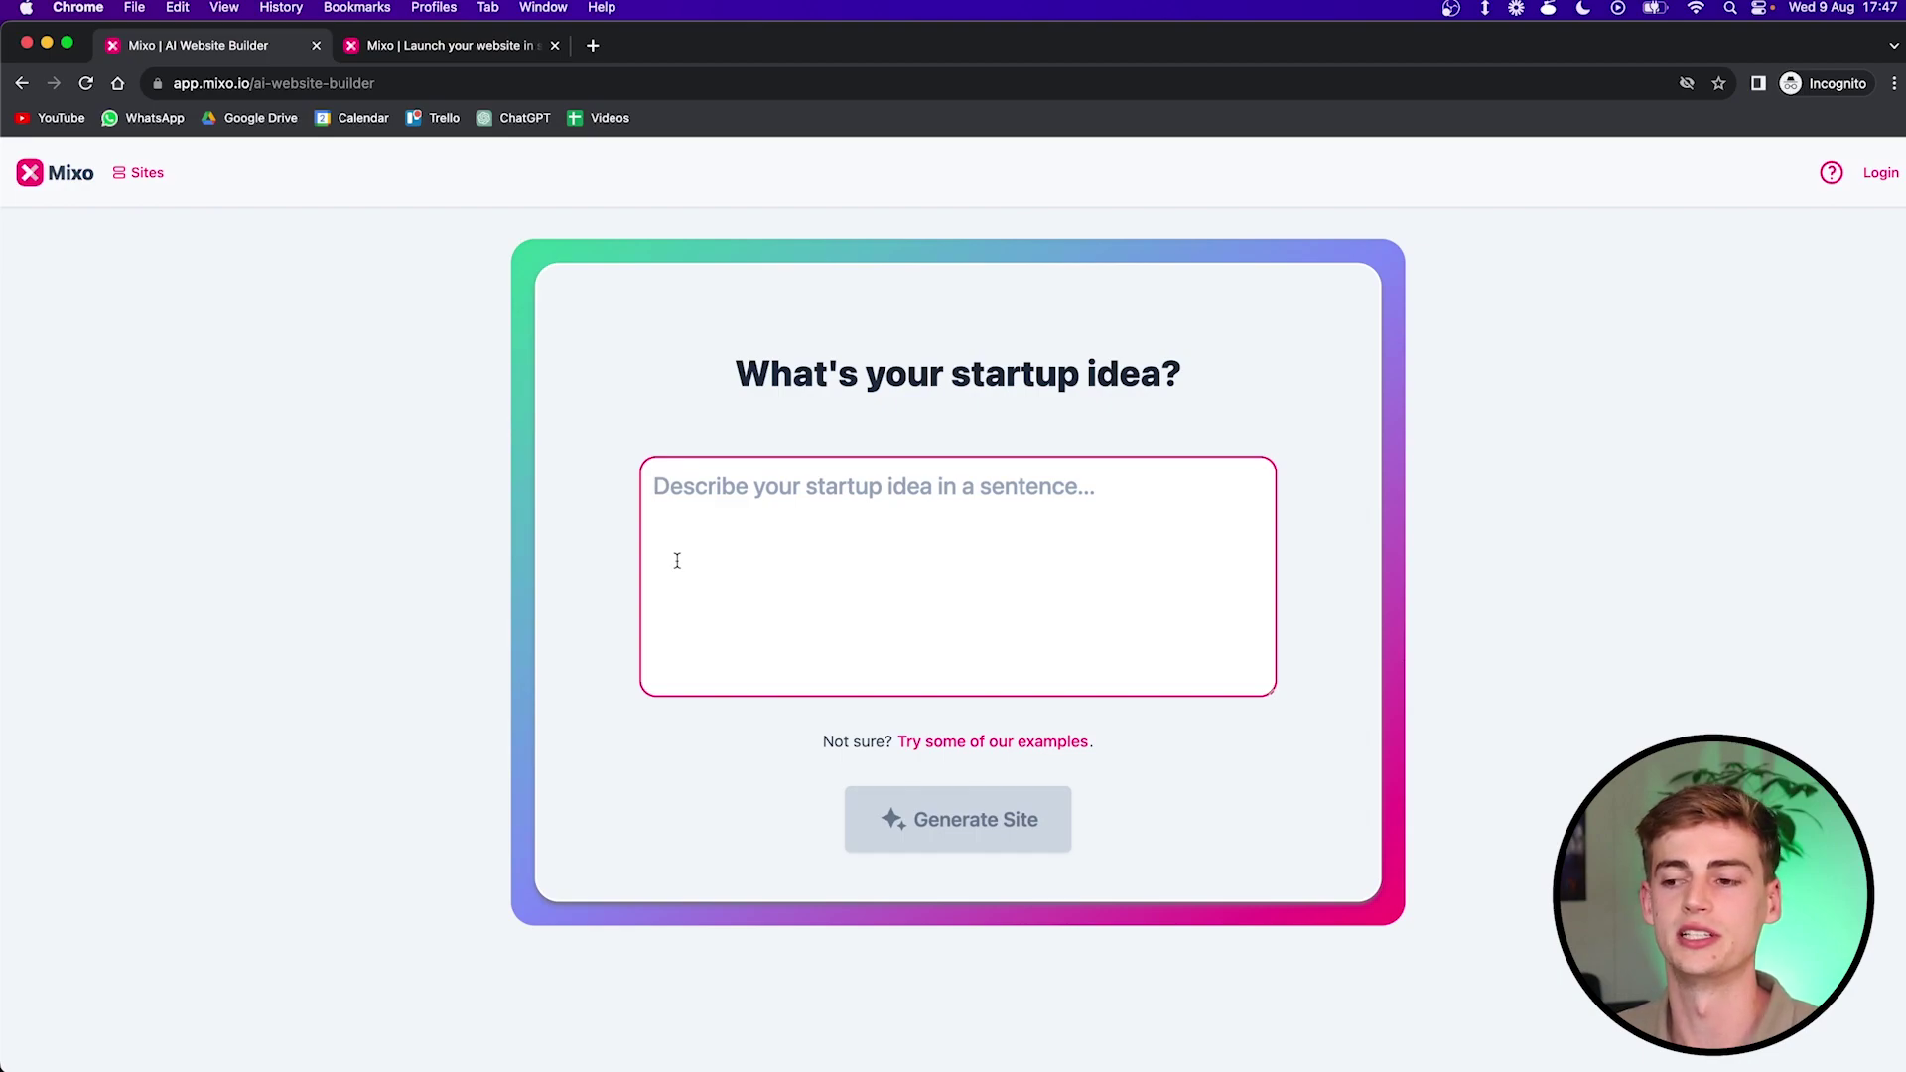
Step: Cycle the example ideas to the personalized hiking trails one and generate the site
{"action": "left_click", "coordinate": [990, 752]}
{"action": "left_click", "coordinate": [990, 753]}
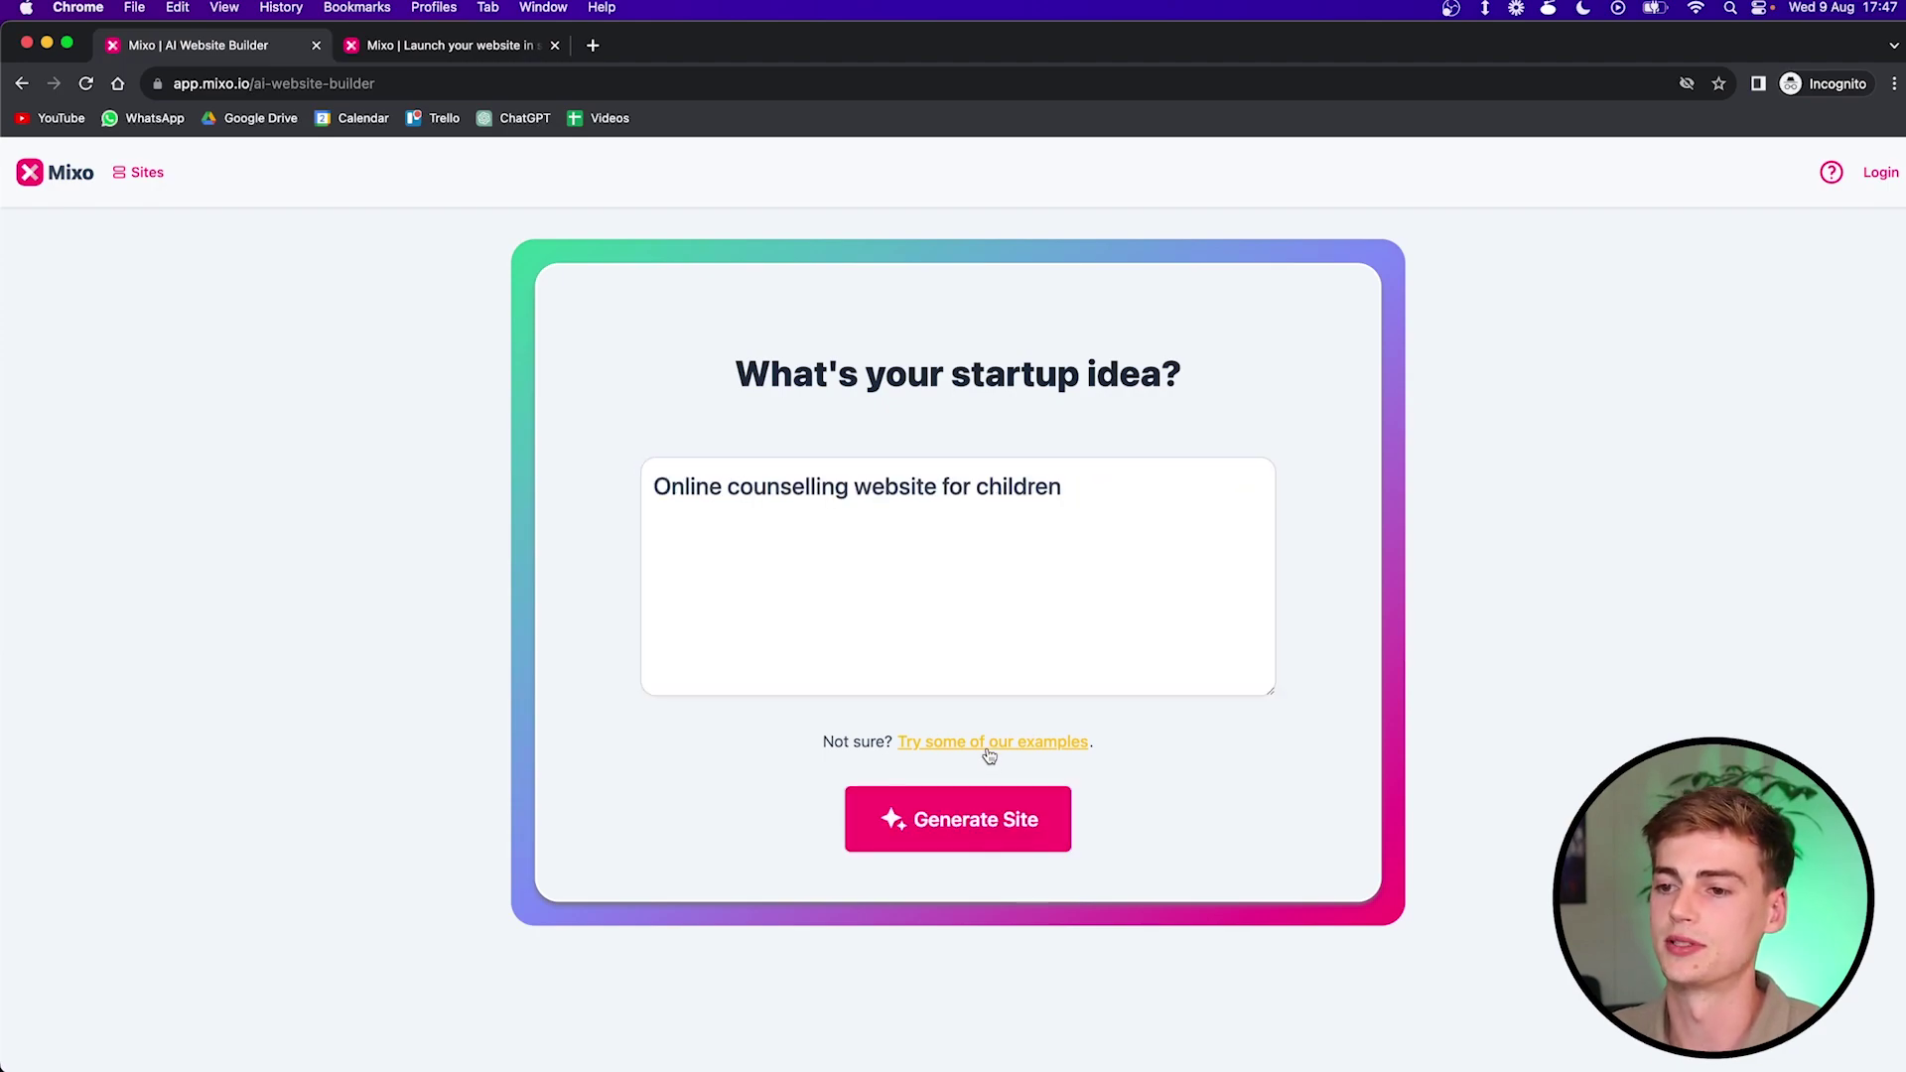
{"action": "left_click", "coordinate": [990, 753]}
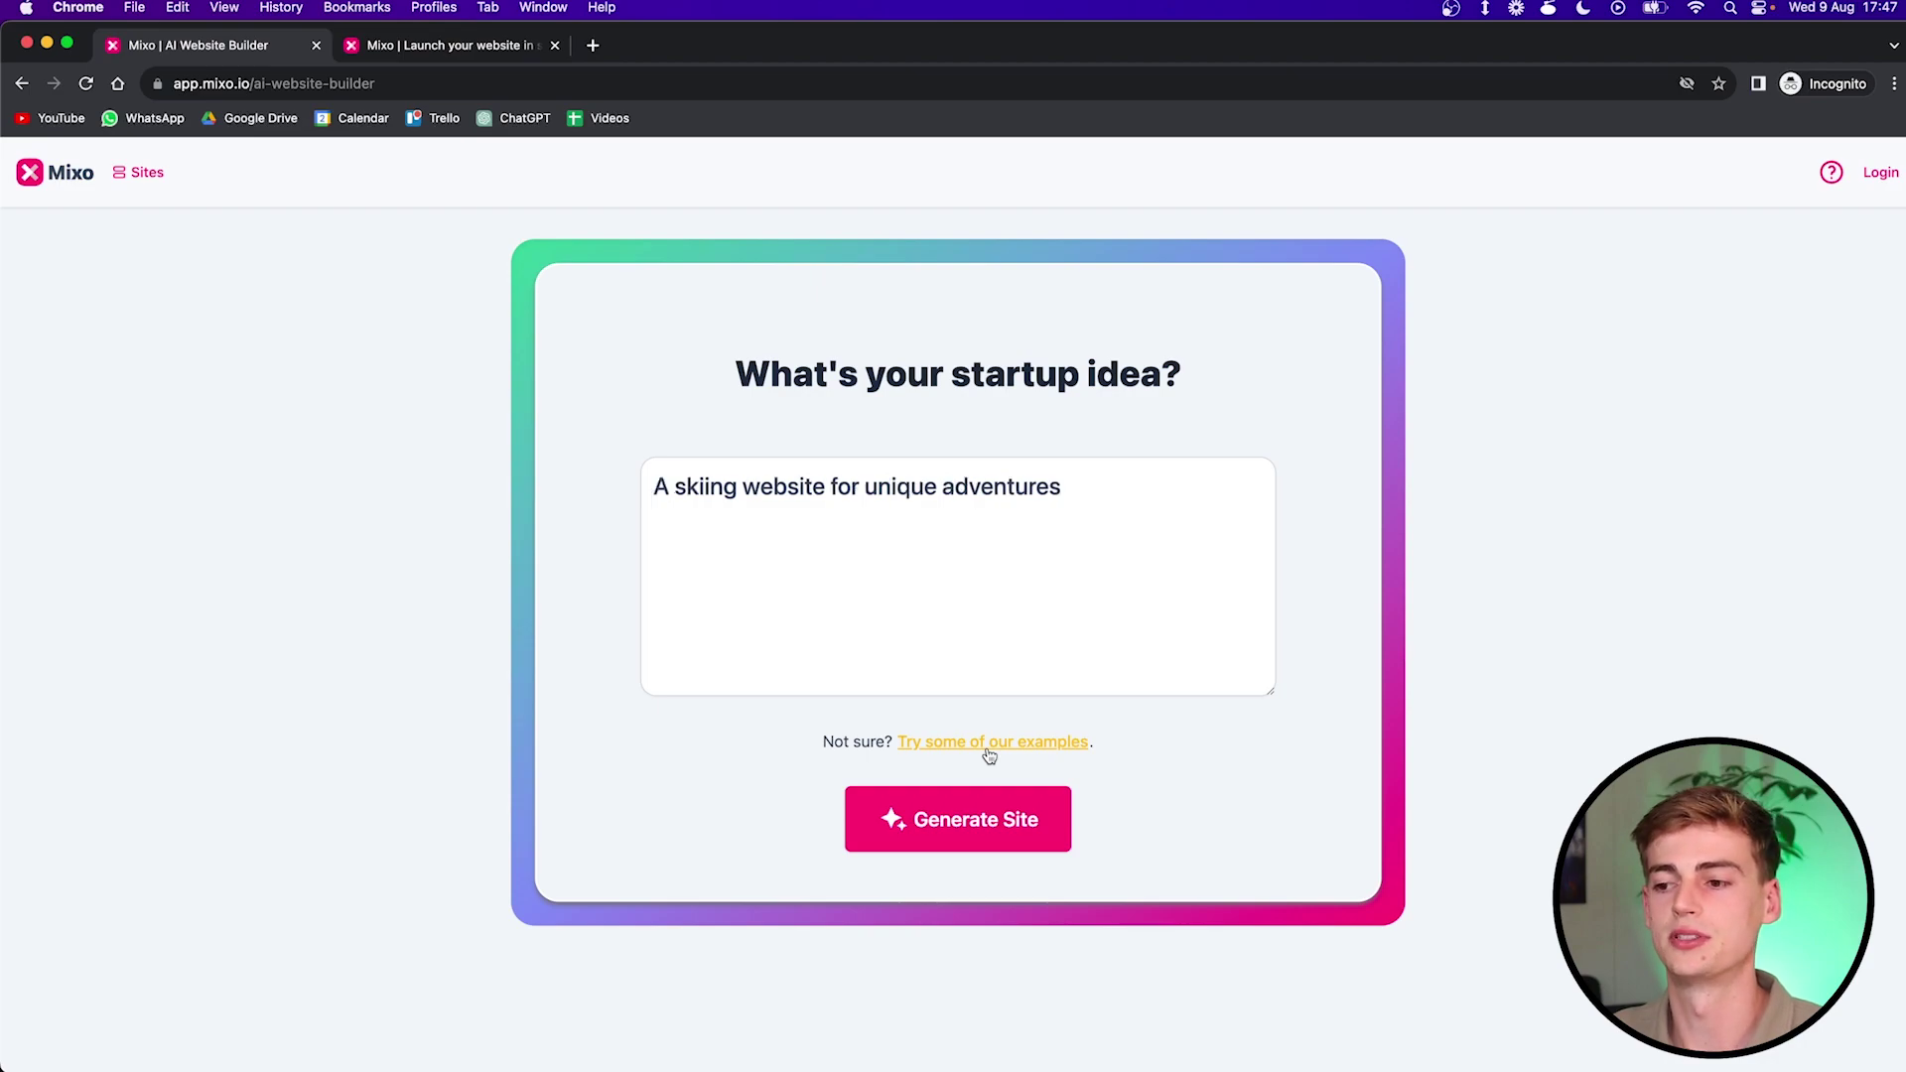
{"action": "left_click", "coordinate": [990, 753]}
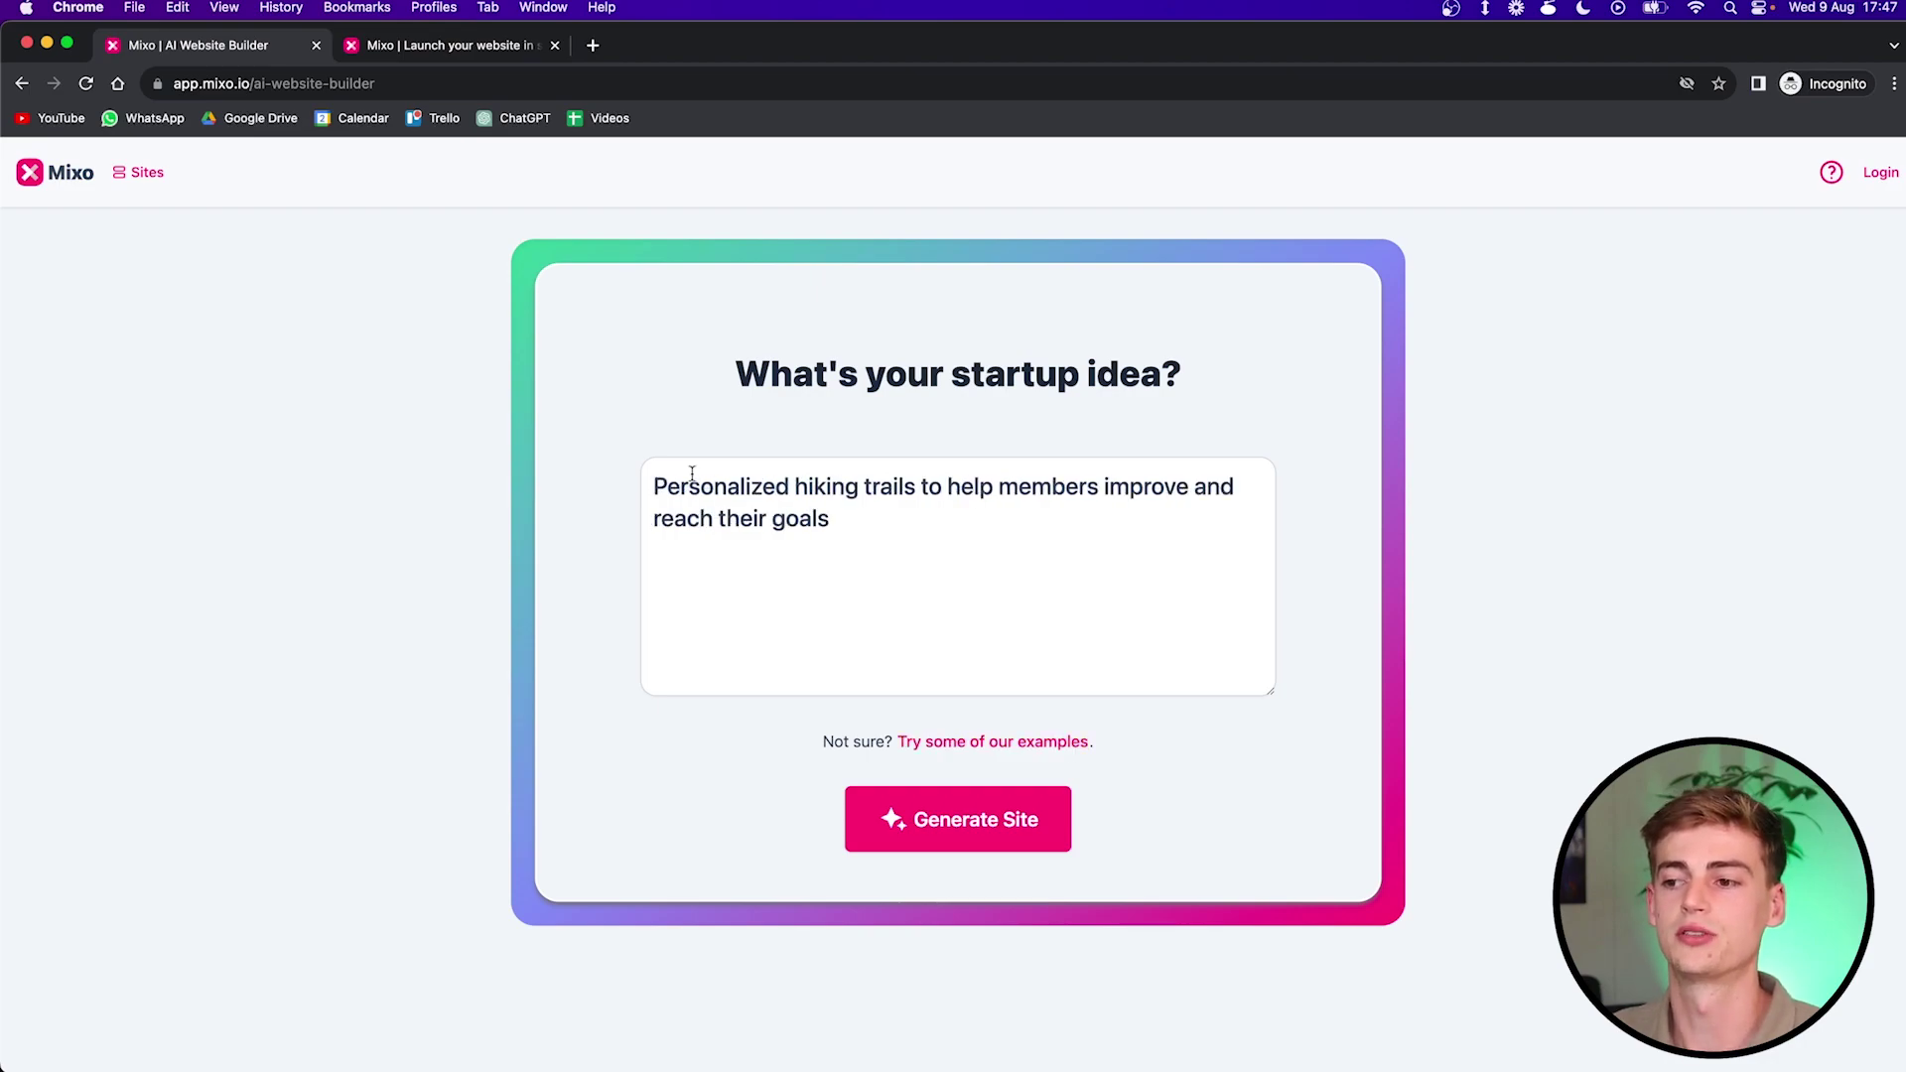
{"action": "left_click", "coordinate": [953, 823]}
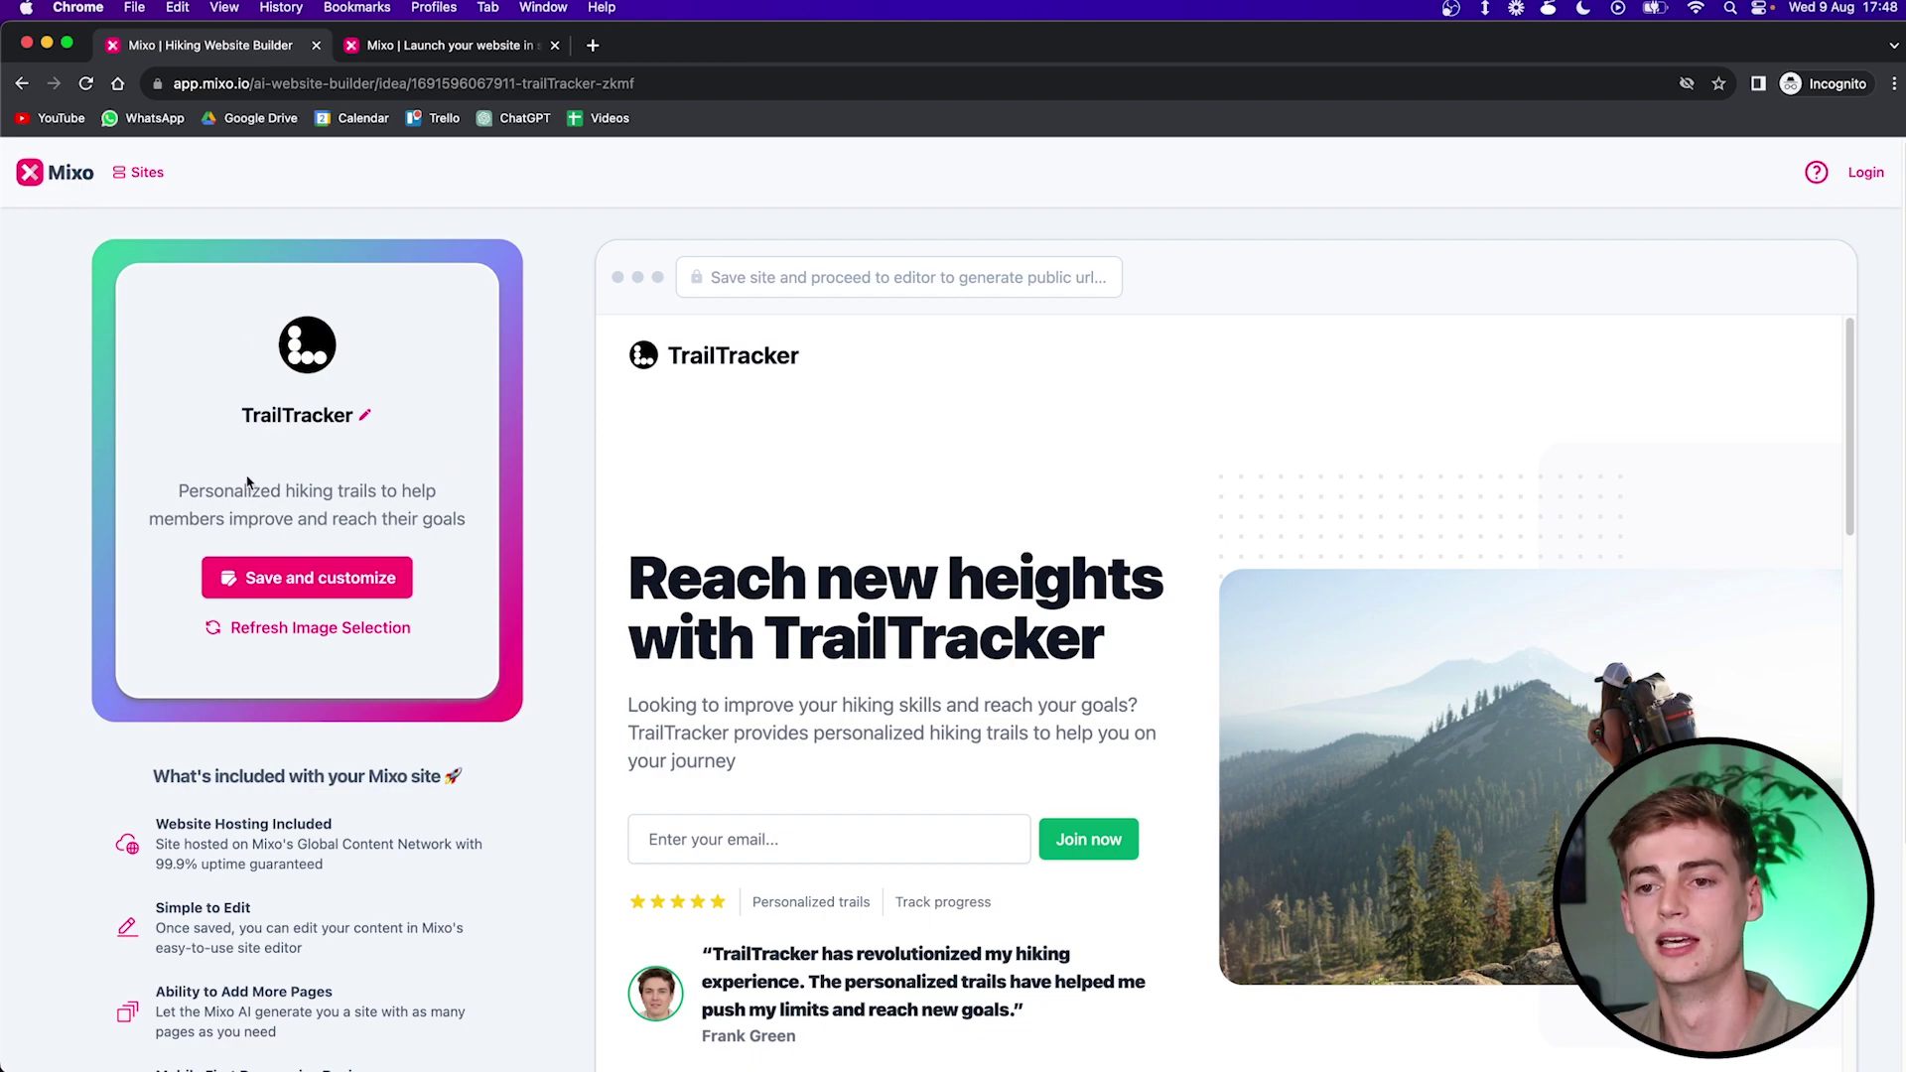
Step: Make the TrailTracker site name editable and select its text
{"action": "left_click", "coordinate": [364, 415]}
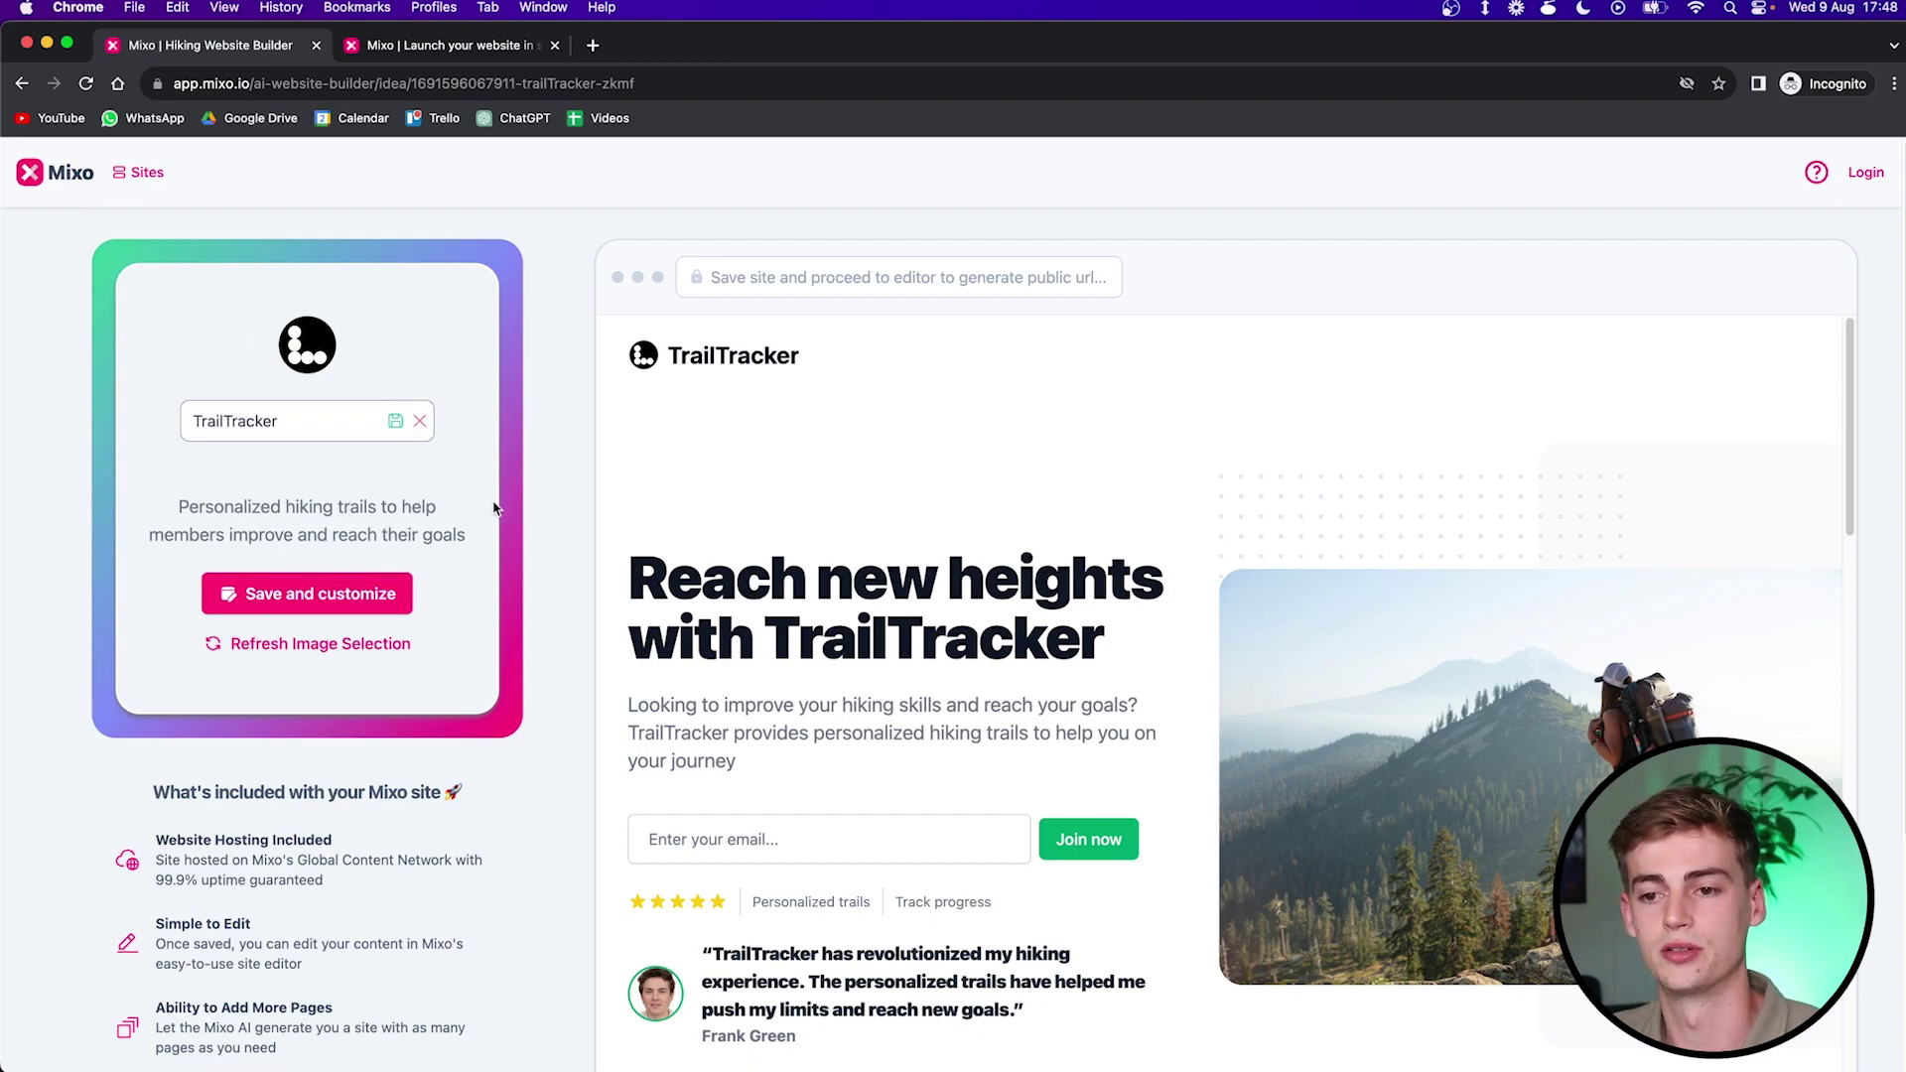
{"action": "left_click_drag", "start_coordinate": [285, 424], "coordinate": [134, 422]}
{"action": "left_click", "coordinate": [867, 482]}
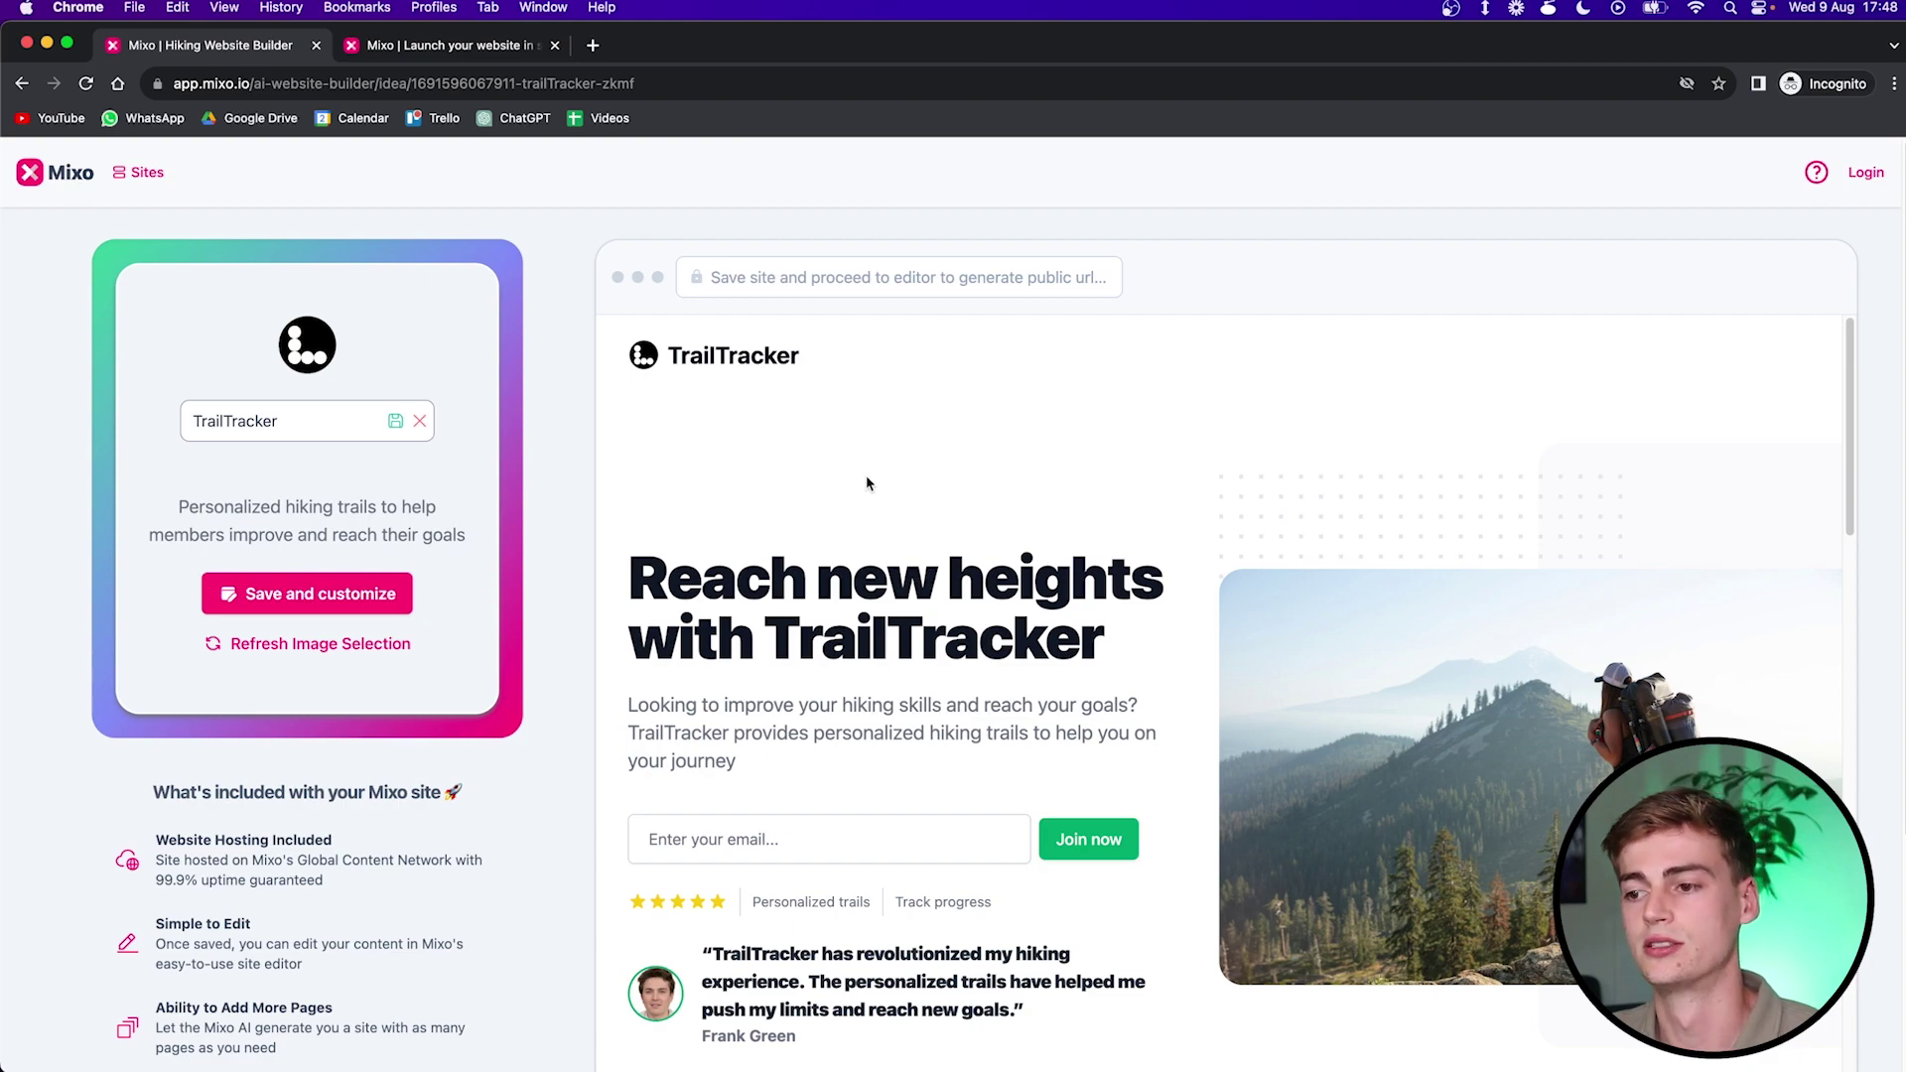
Step: Scroll through the generated TrailTracker preview to review the whole page
{"action": "scroll", "coordinate": [867, 483], "scroll_direction": "down", "scroll_amount": 2}
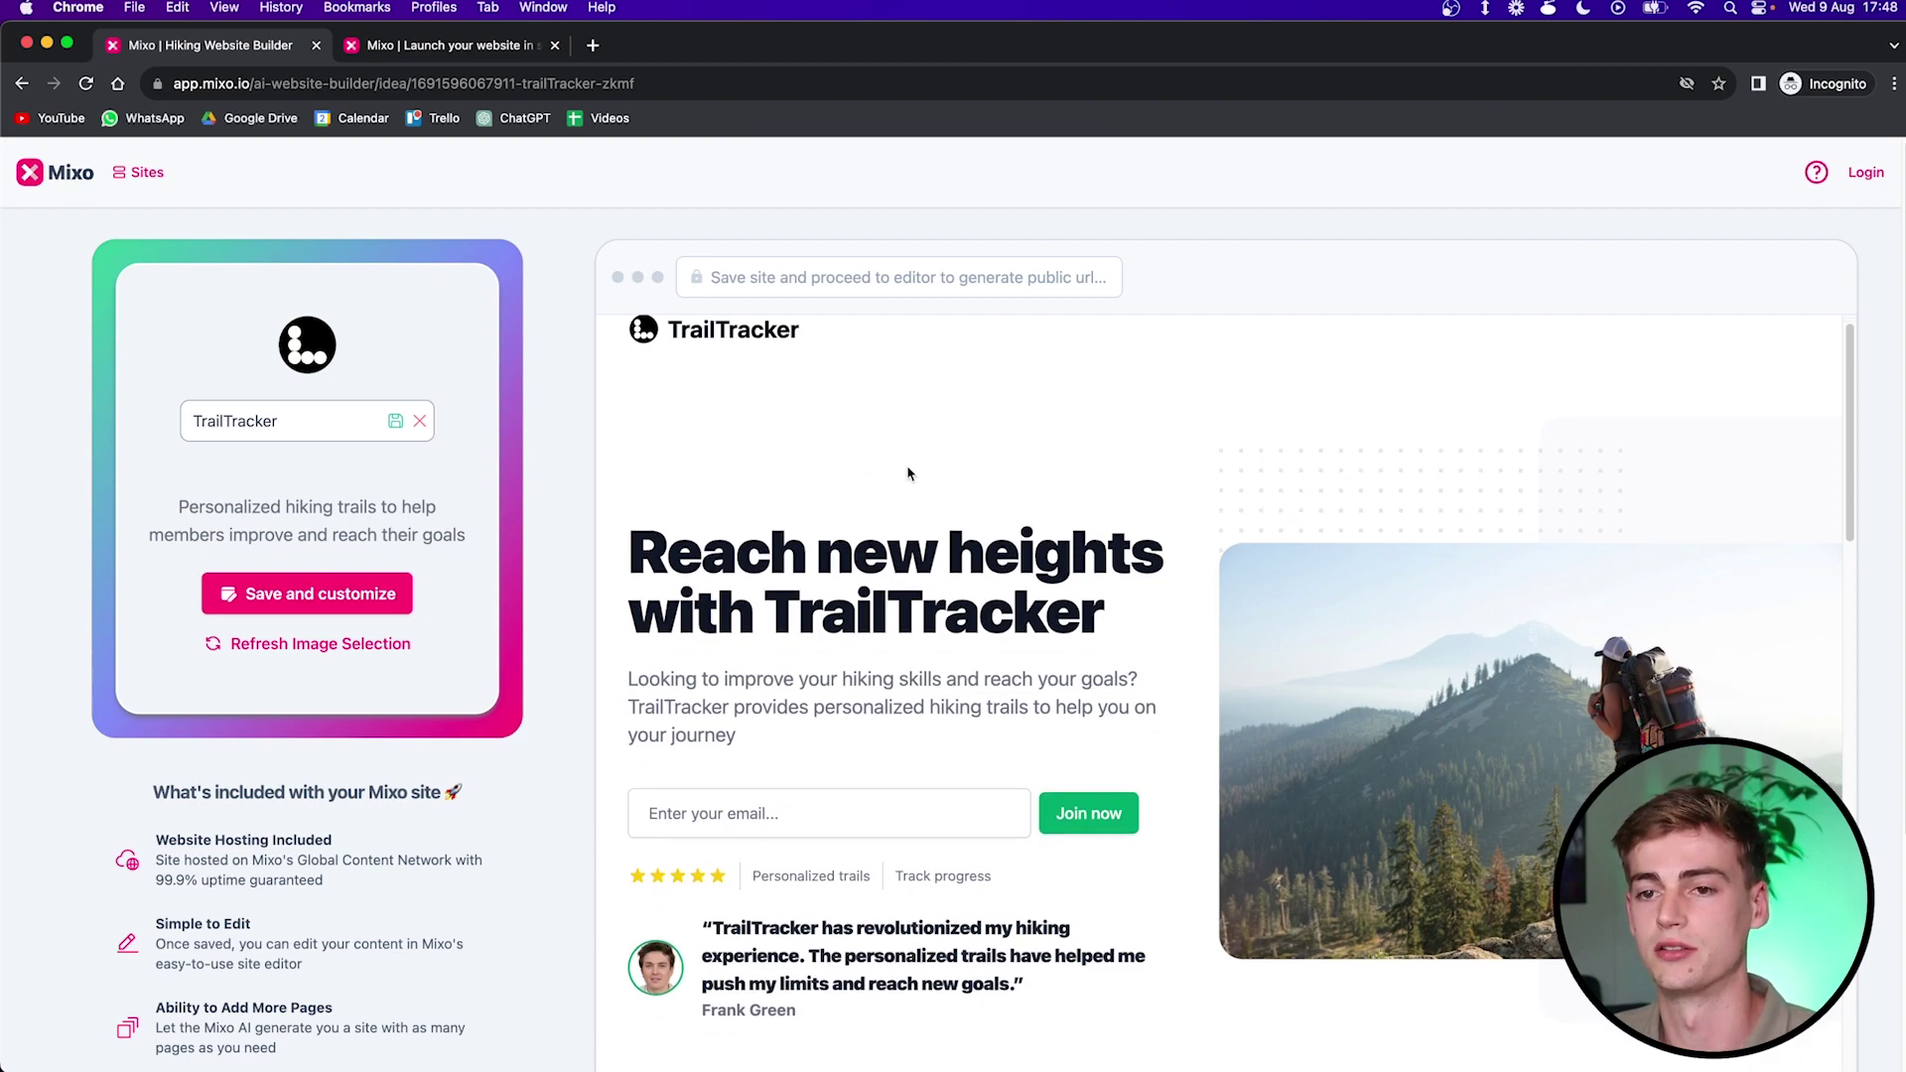
{"action": "scroll", "coordinate": [1852, 405], "scroll_direction": "down", "scroll_amount": 1}
{"action": "left_click_drag", "start_coordinate": [1852, 405], "coordinate": [1873, 904]}
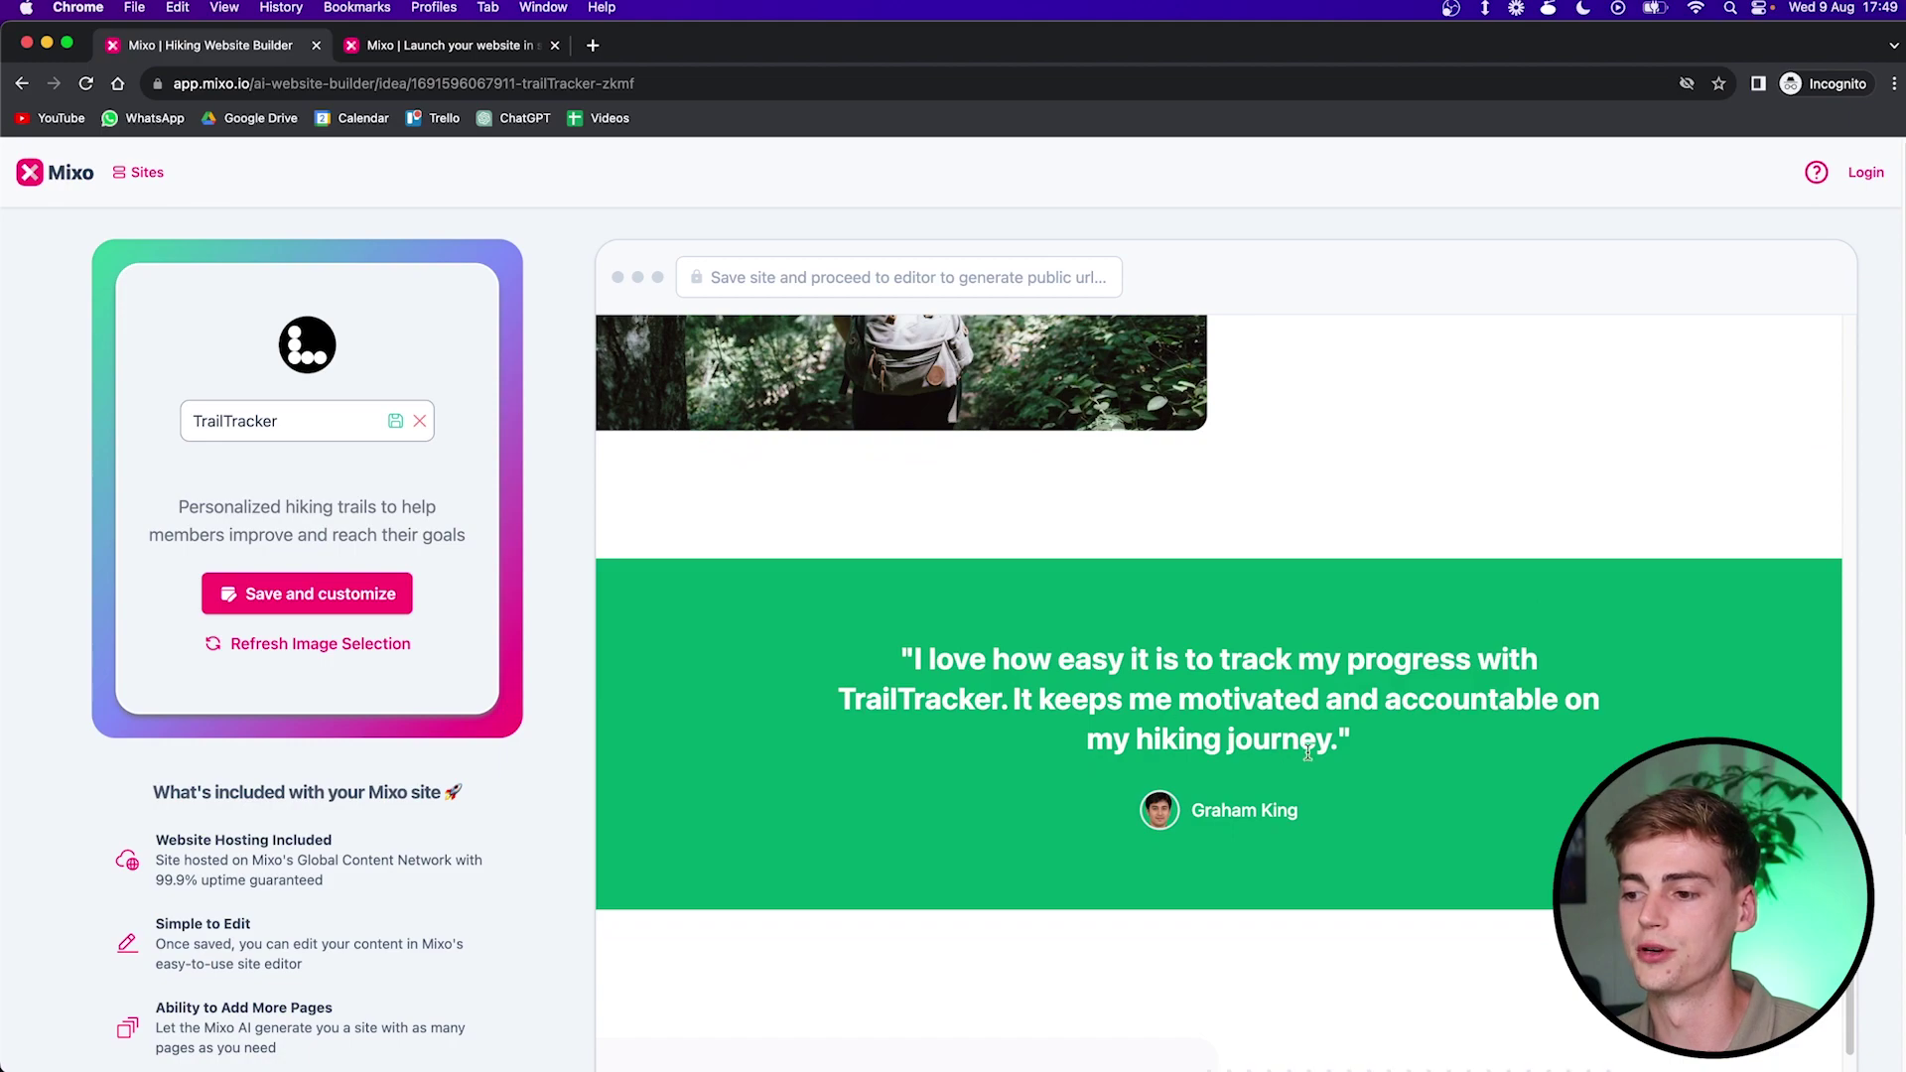
{"action": "scroll", "coordinate": [1319, 715], "scroll_direction": "down", "scroll_amount": 5}
{"action": "scroll", "coordinate": [1317, 715], "scroll_direction": "down", "scroll_amount": 3}
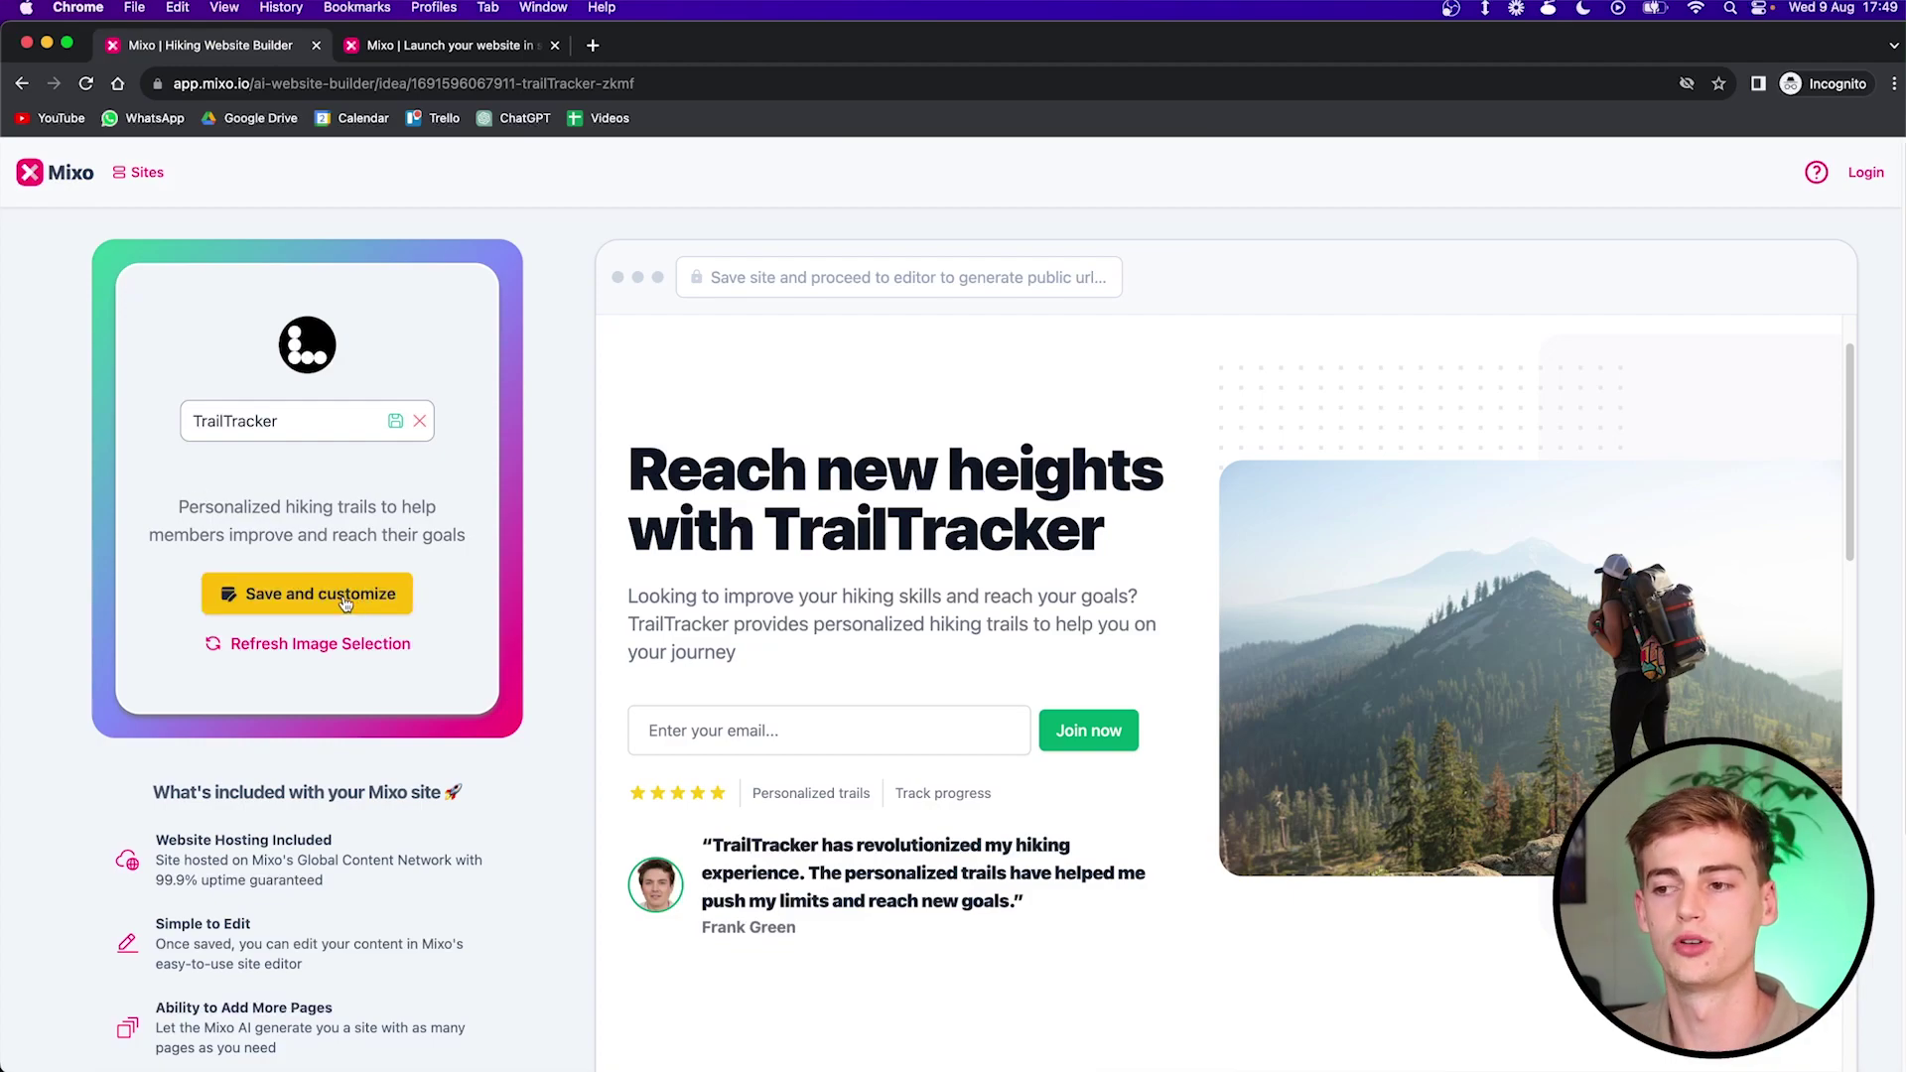
Step: Save the TrailTracker site to an account and switch pricing to annual billing
{"action": "left_click", "coordinate": [344, 601]}
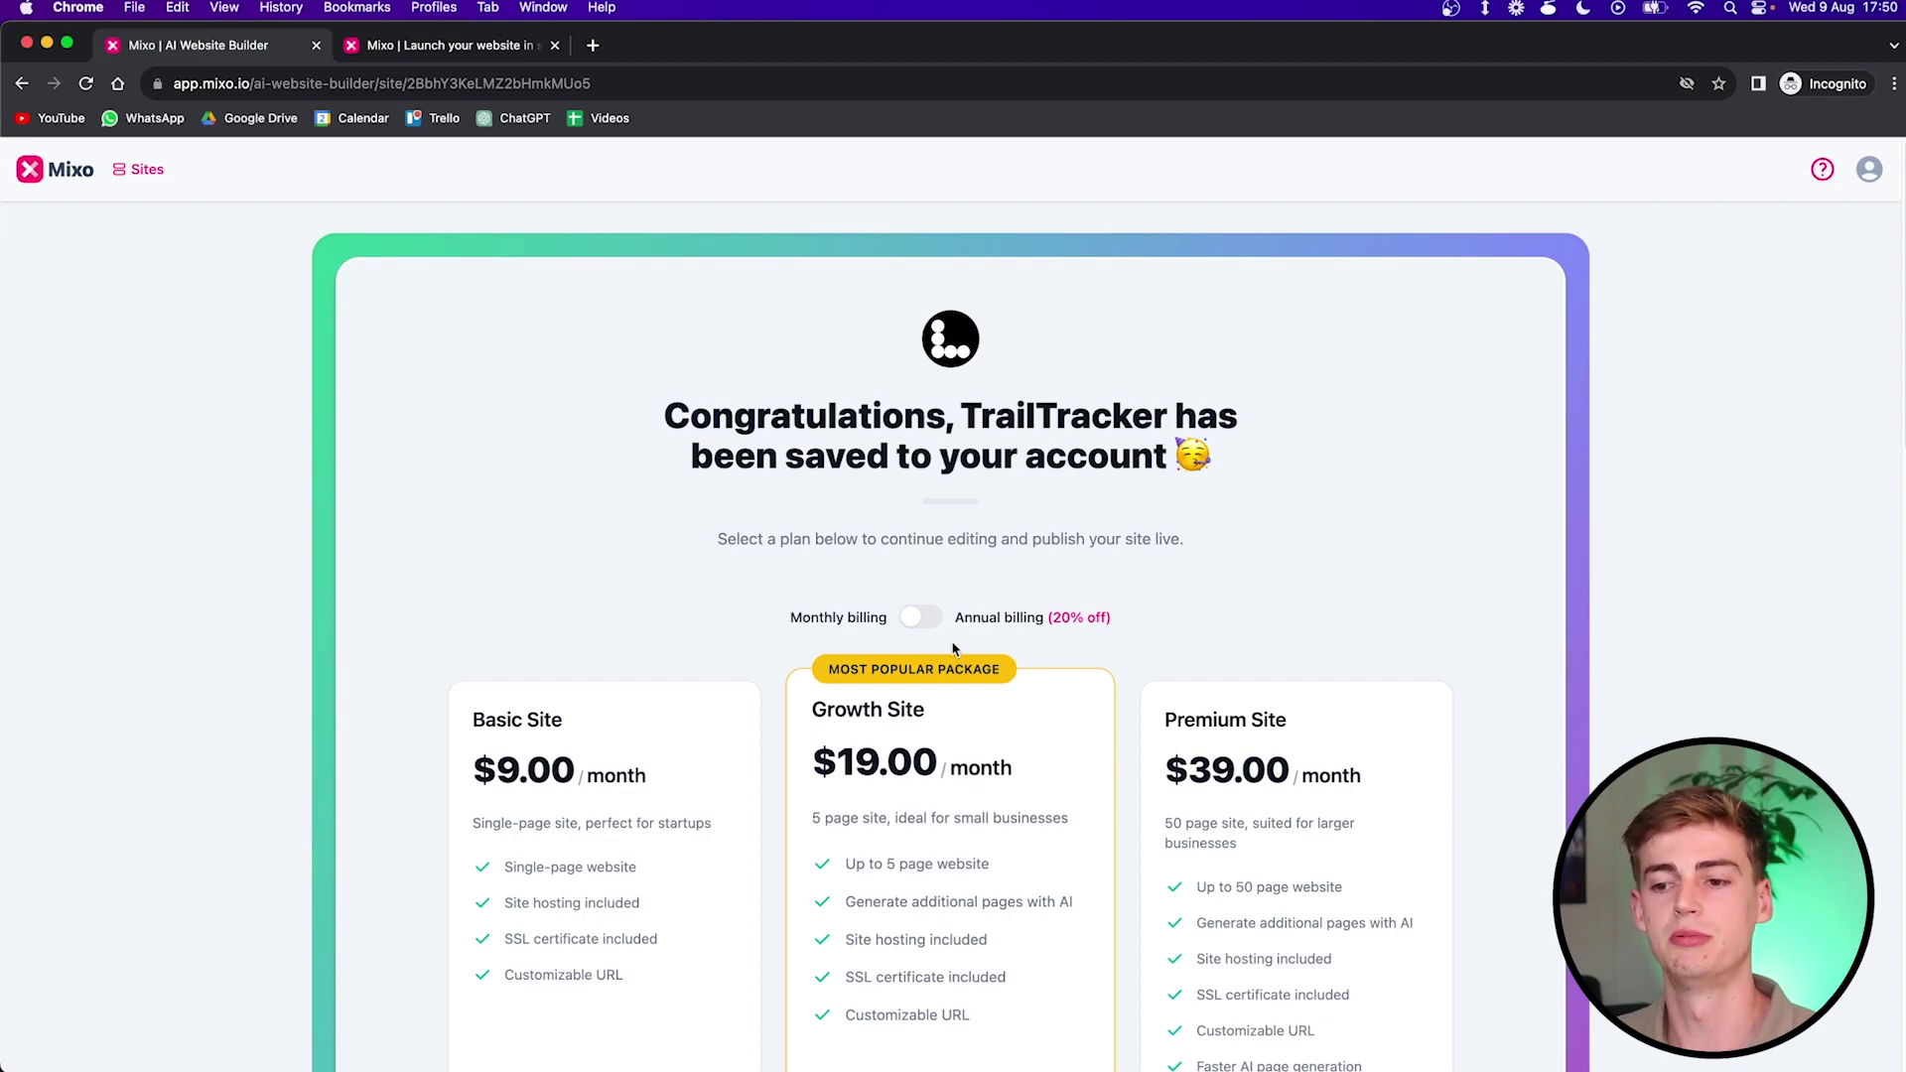
{"action": "scroll", "coordinate": [606, 482], "scroll_direction": "down", "scroll_amount": 3}
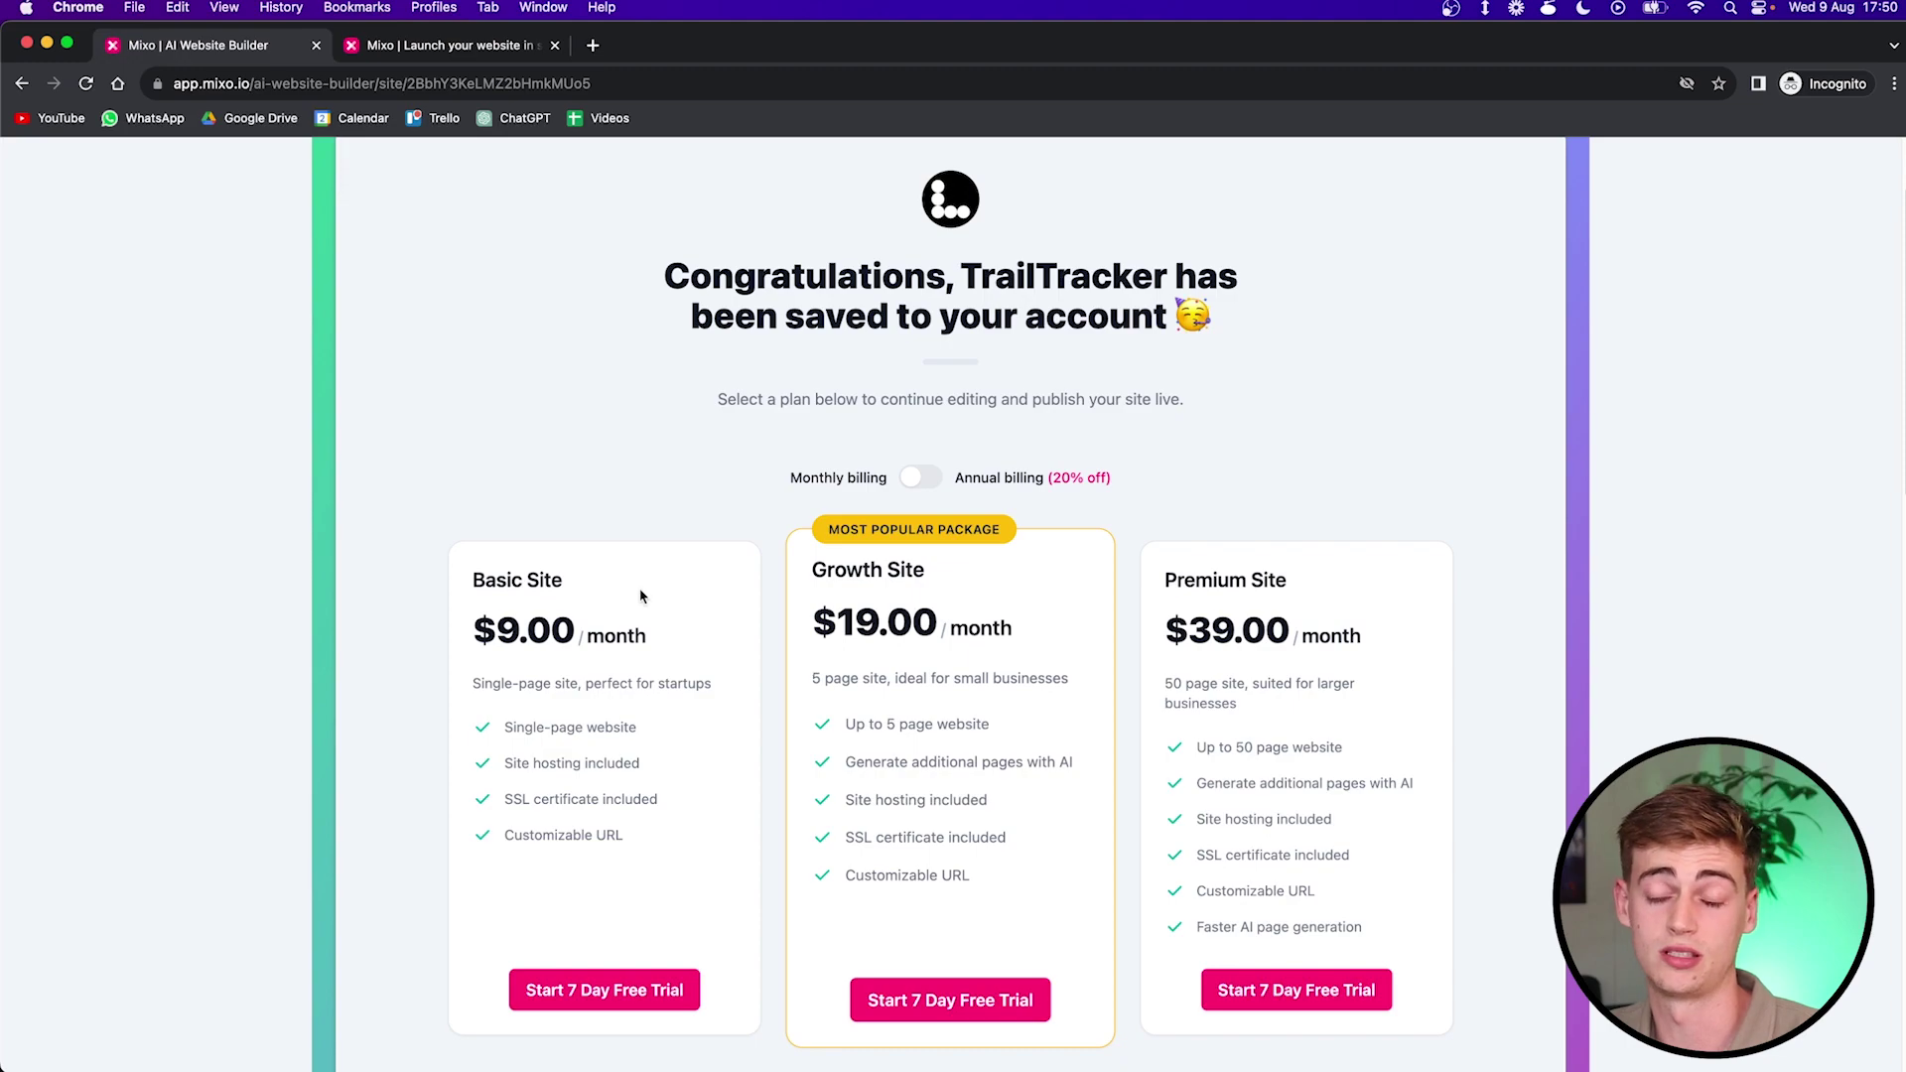
{"action": "left_click", "coordinate": [927, 480]}
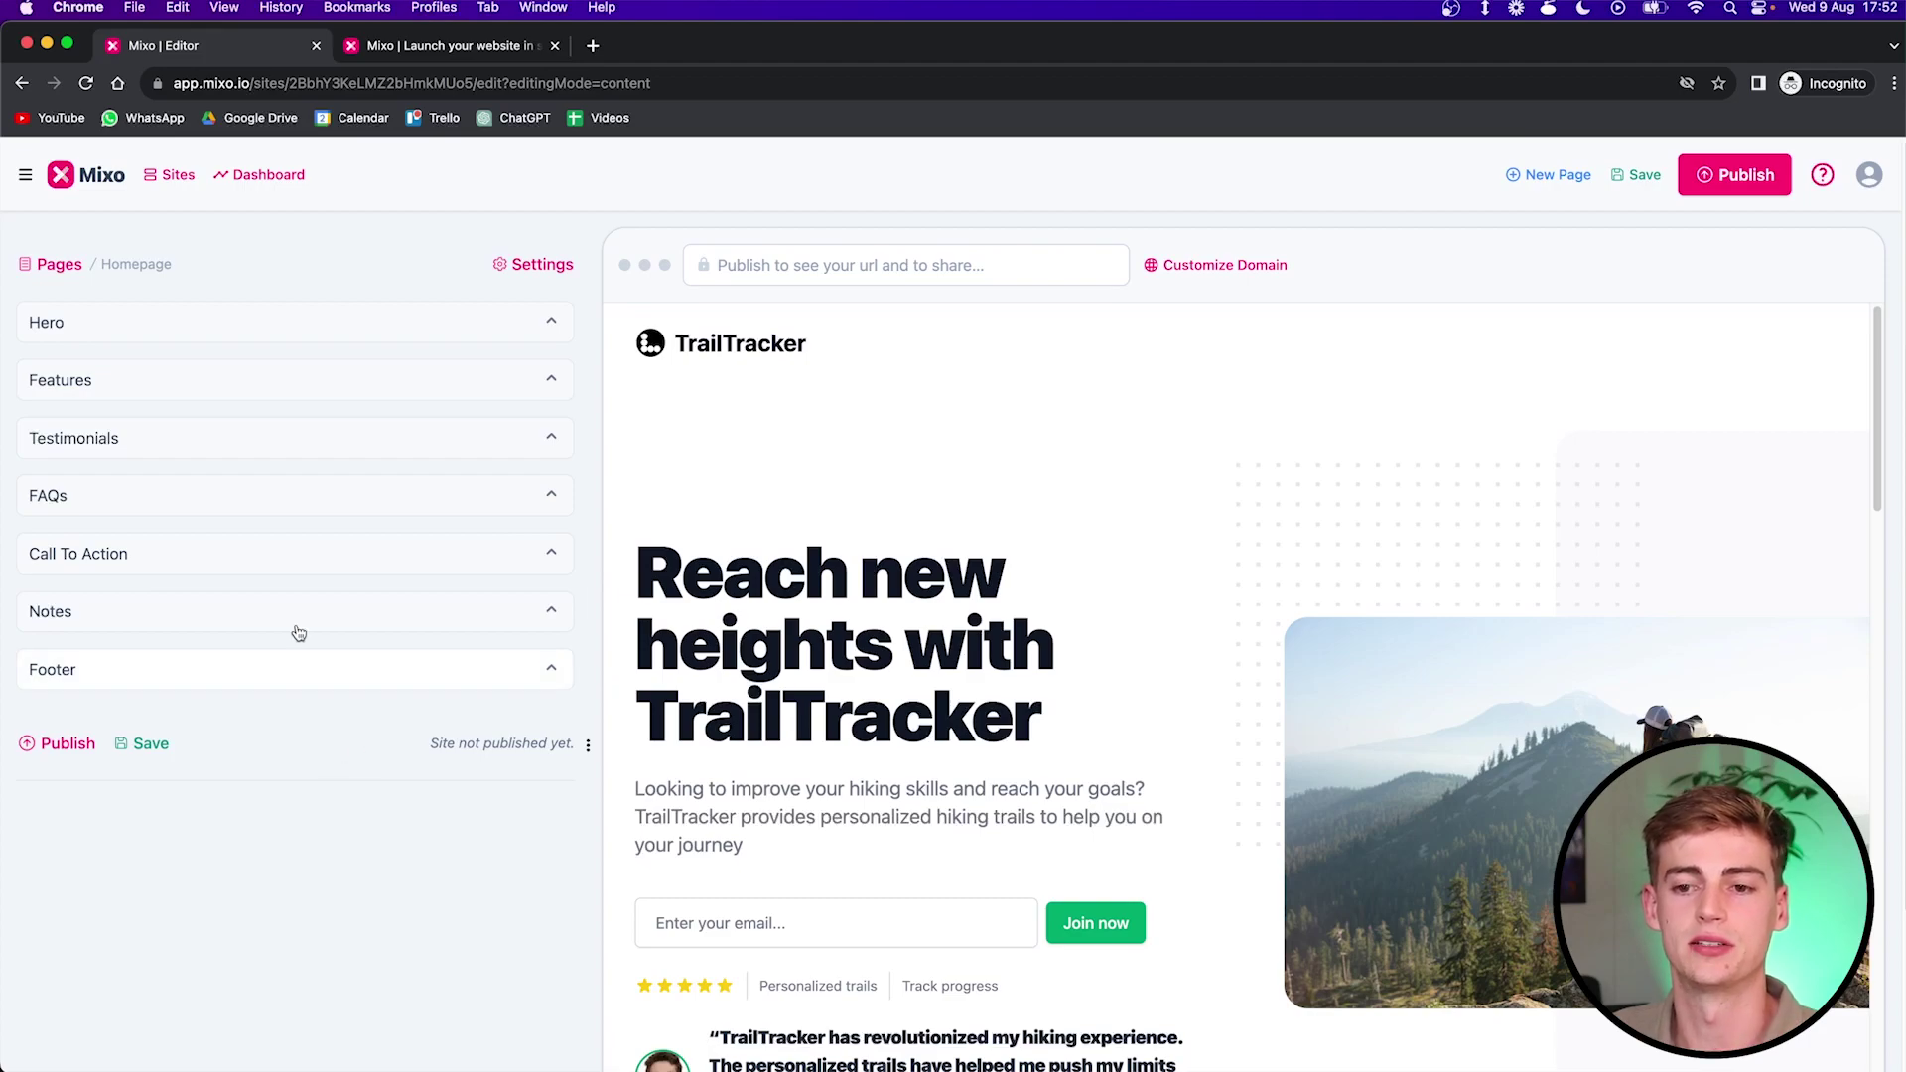
Step: Expand the Hero section and colour the whole title text red
{"action": "left_click", "coordinate": [73, 327]}
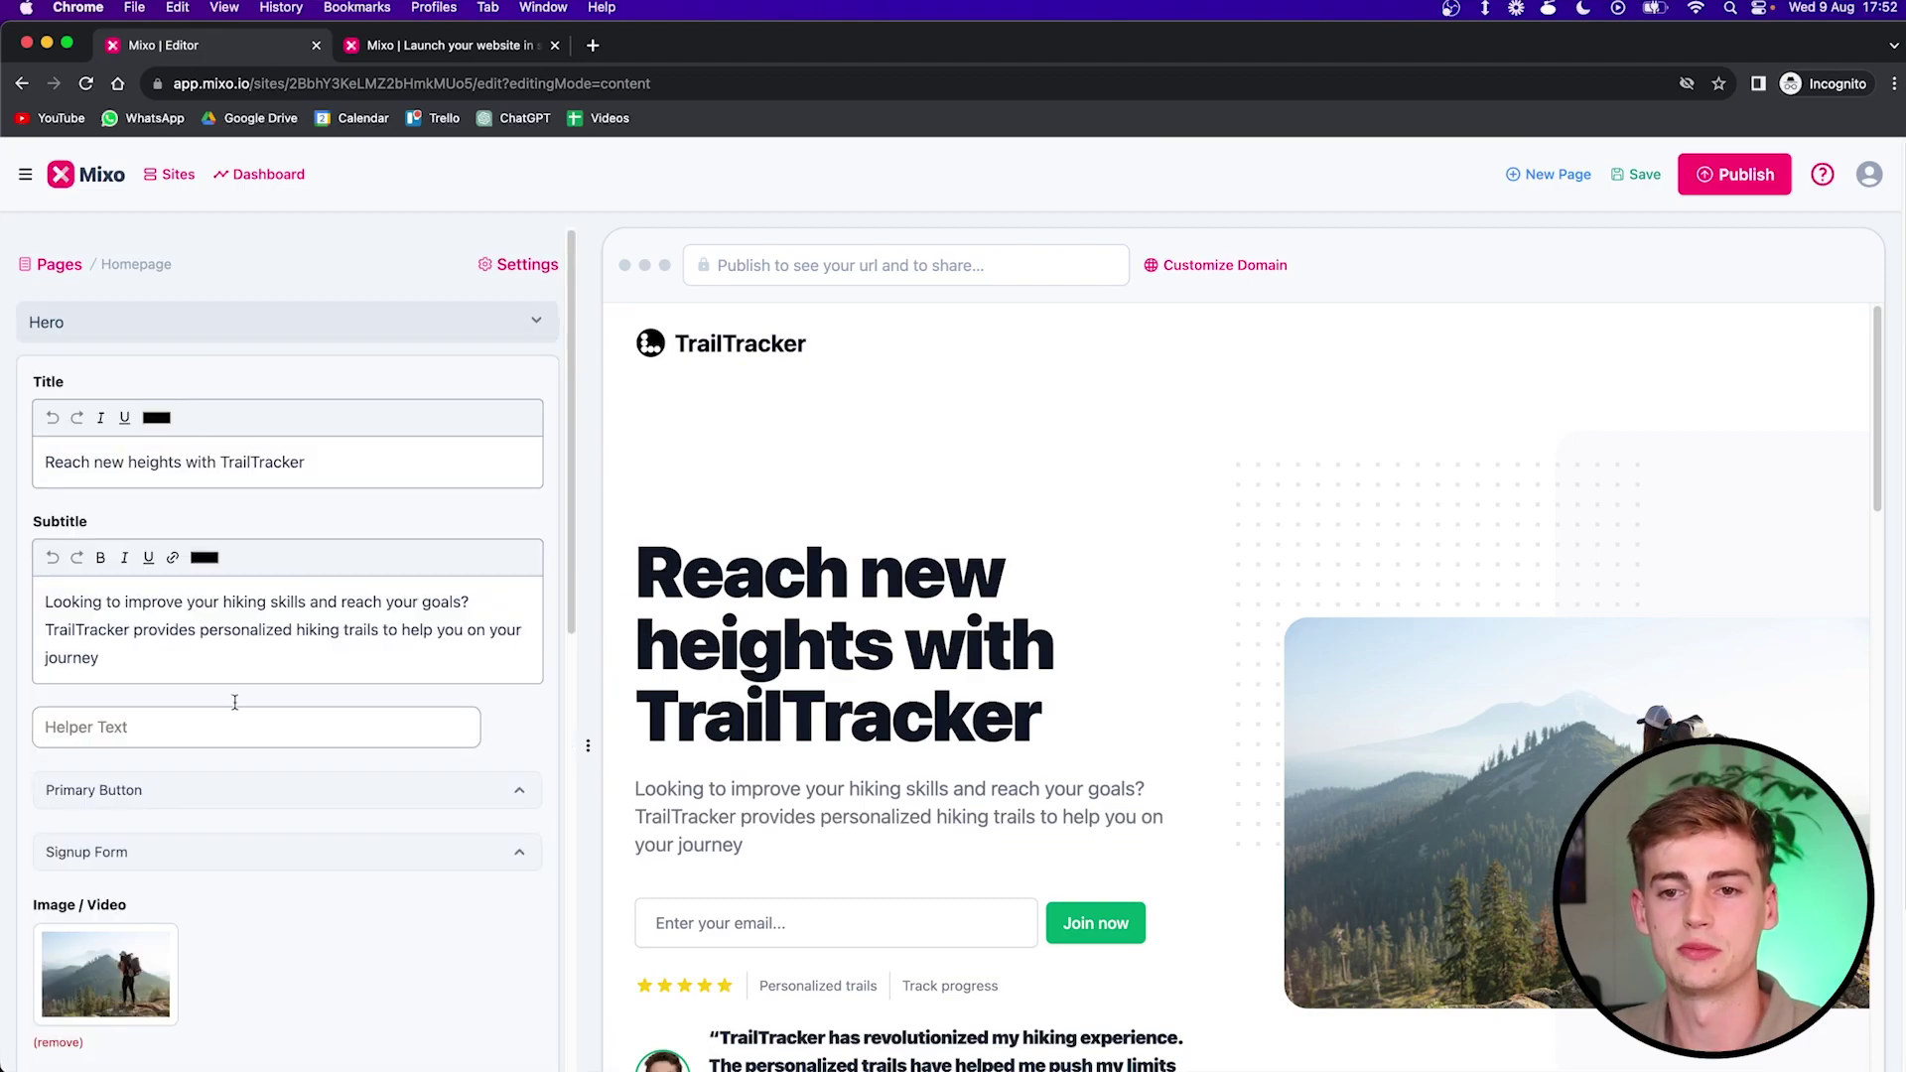
{"action": "scroll", "coordinate": [814, 621], "scroll_direction": "down", "scroll_amount": 2}
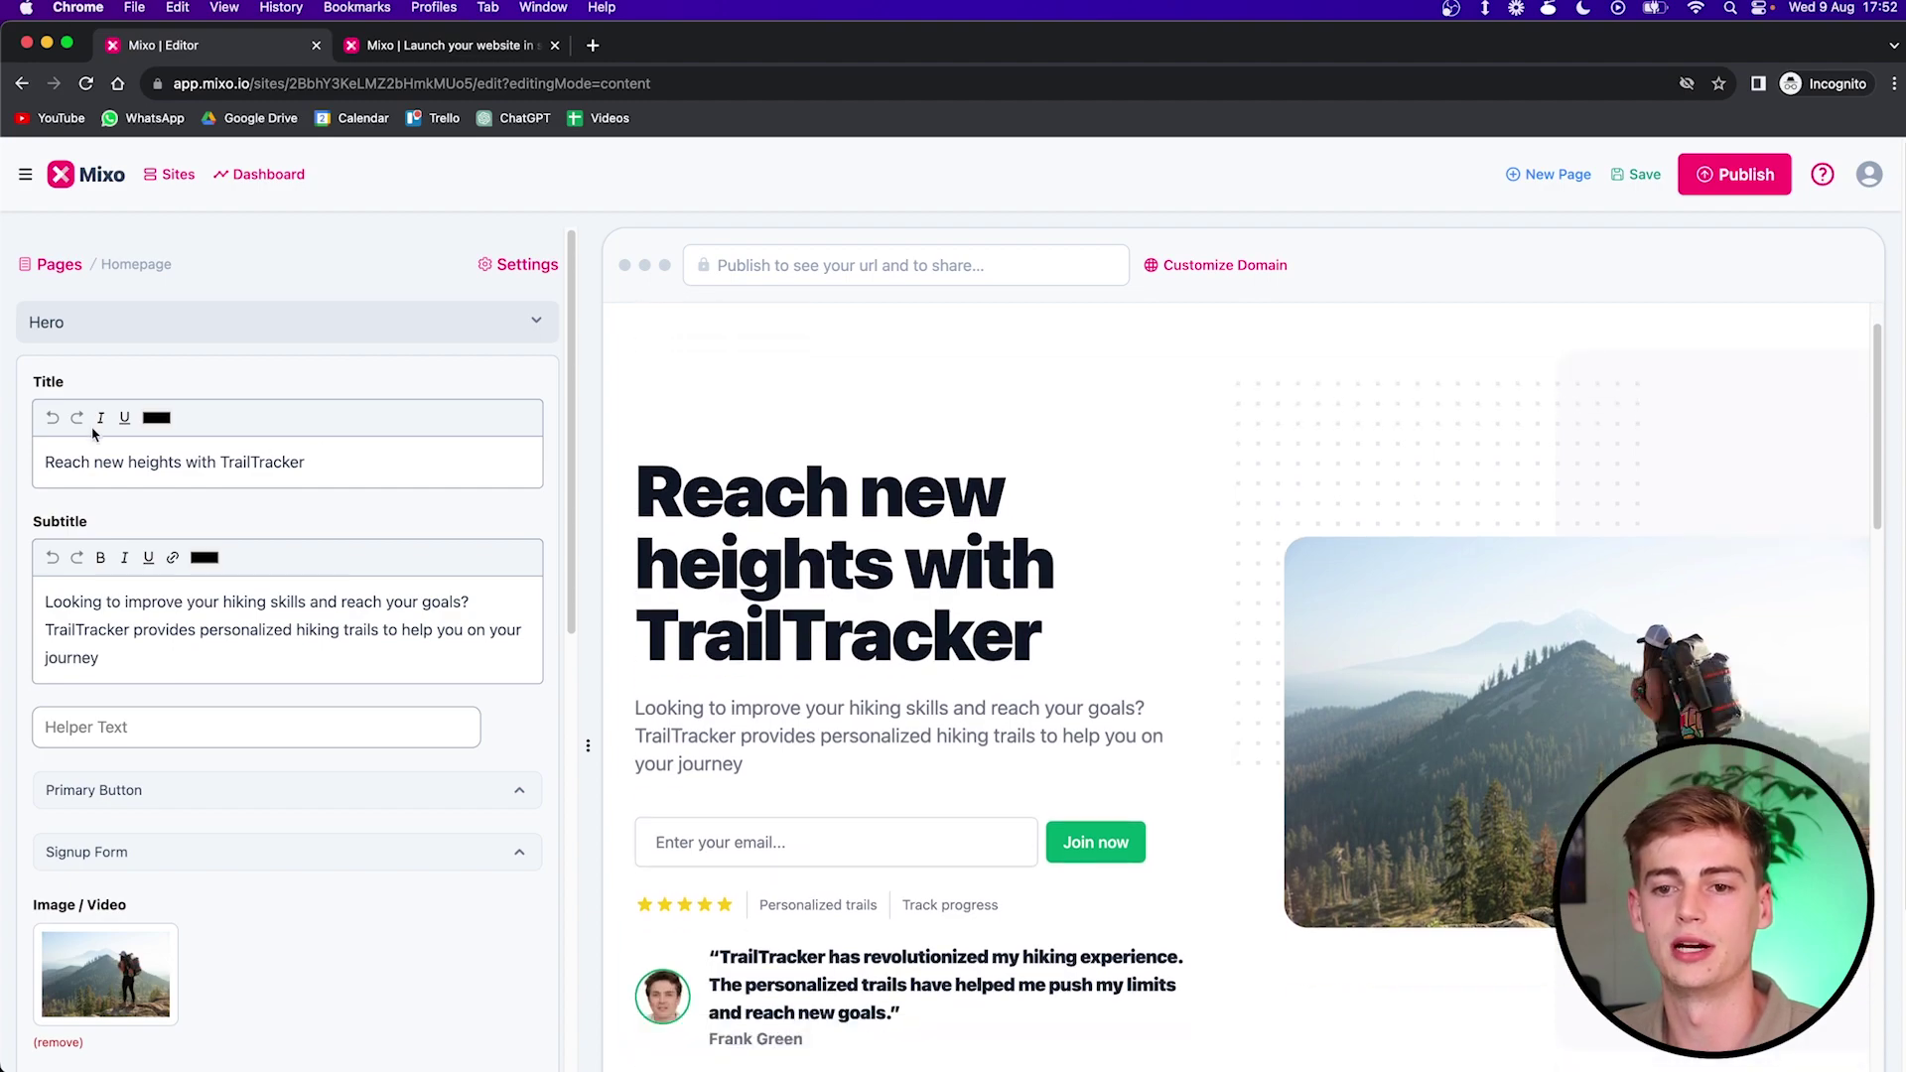
{"action": "left_click", "coordinate": [156, 417]}
{"action": "left_click", "coordinate": [369, 431]}
{"action": "left_click", "coordinate": [426, 437]}
{"action": "key", "text": "super+a"}
{"action": "left_click", "coordinate": [155, 417]}
{"action": "left_click", "coordinate": [369, 431]}
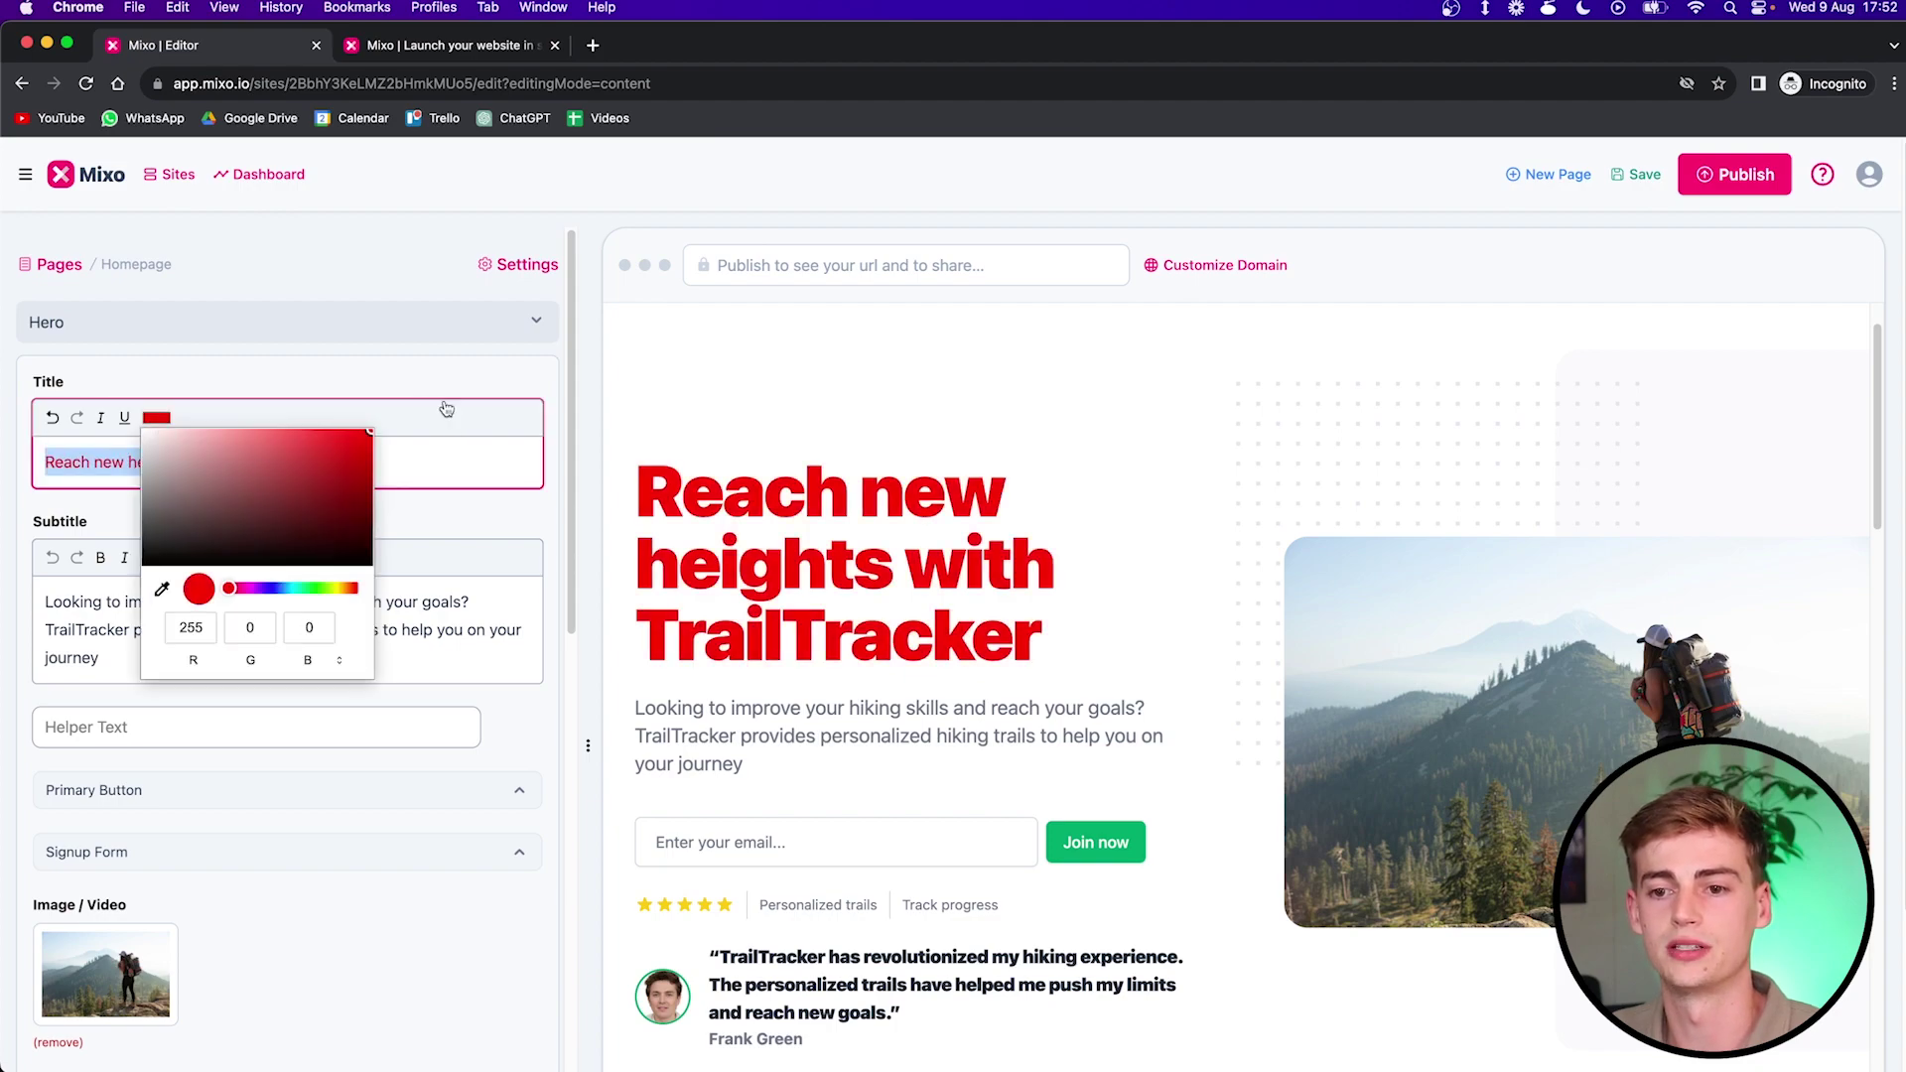
{"action": "left_click", "coordinate": [405, 417]}
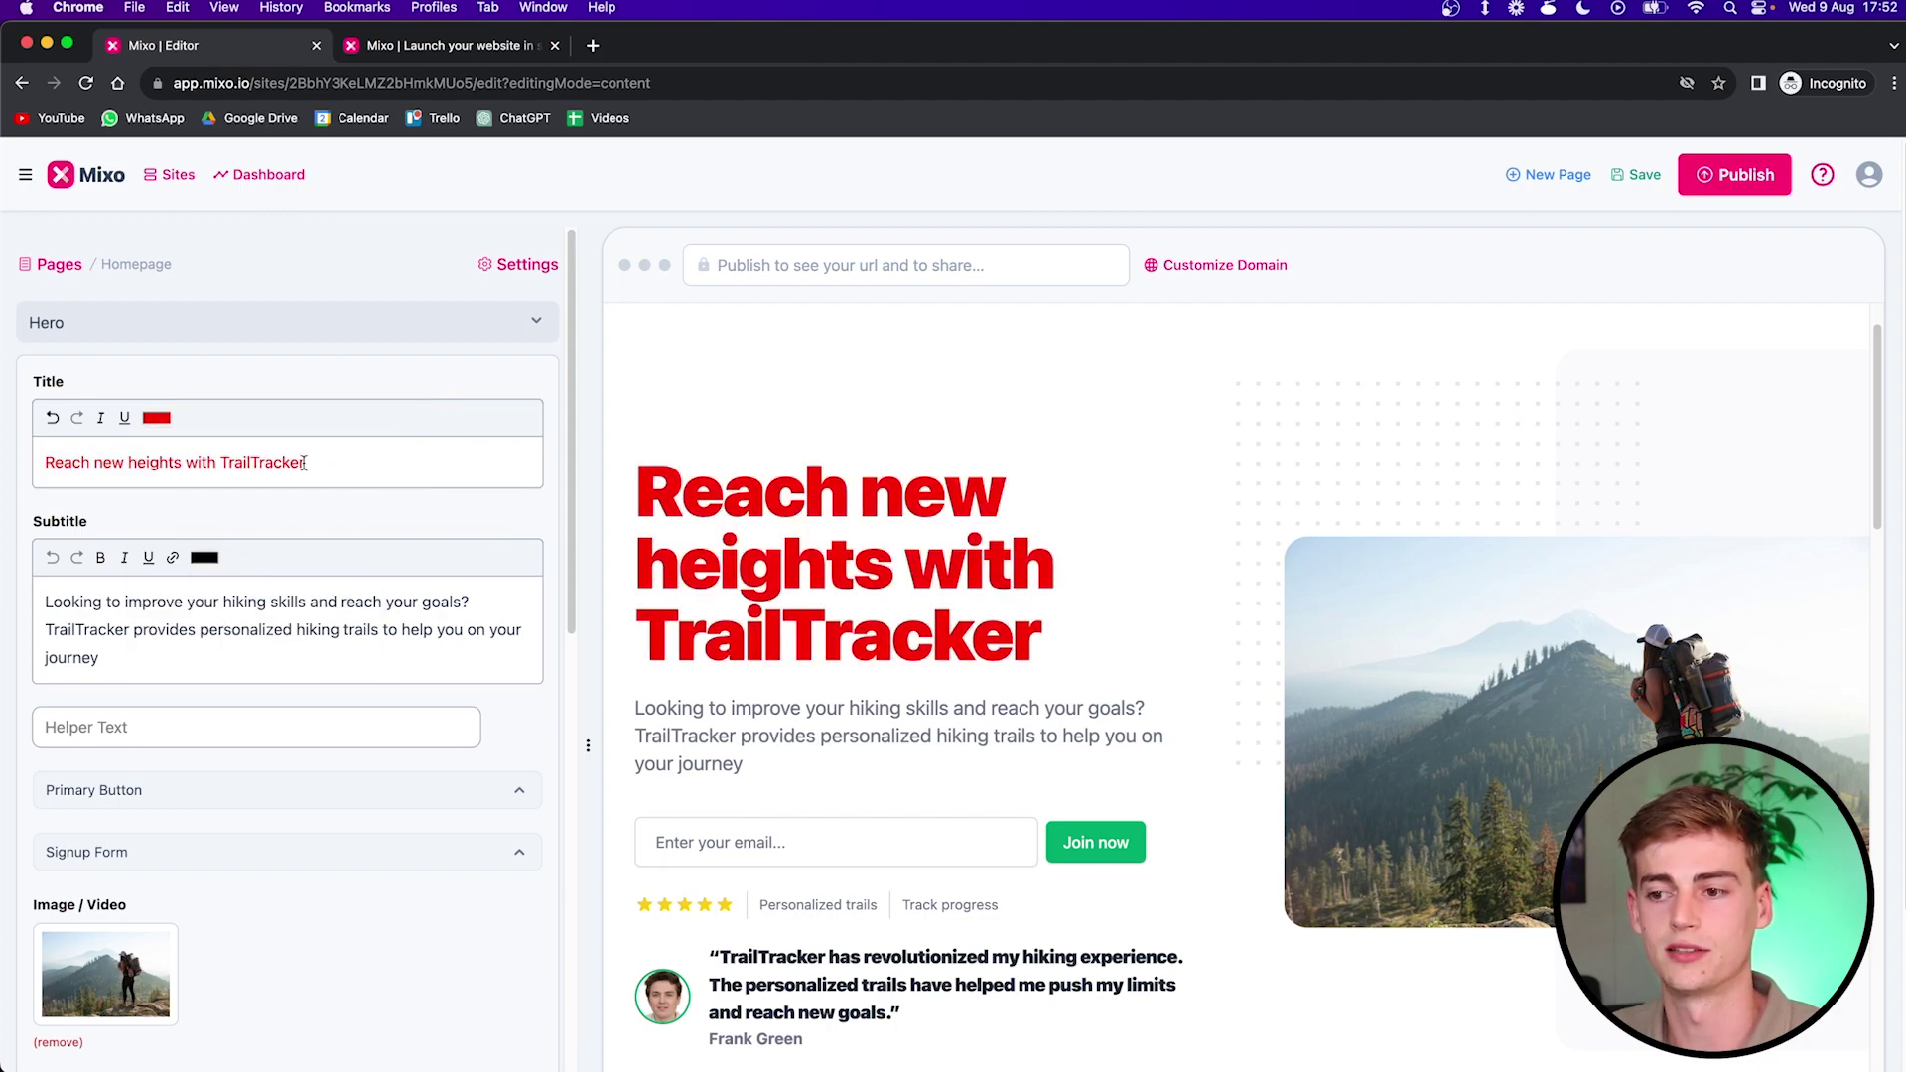
Step: Set the hero title colour back to black
{"action": "left_click", "coordinate": [156, 417]}
{"action": "left_click", "coordinate": [176, 479]}
{"action": "scroll", "coordinate": [298, 608], "scroll_direction": "down", "scroll_amount": 3}
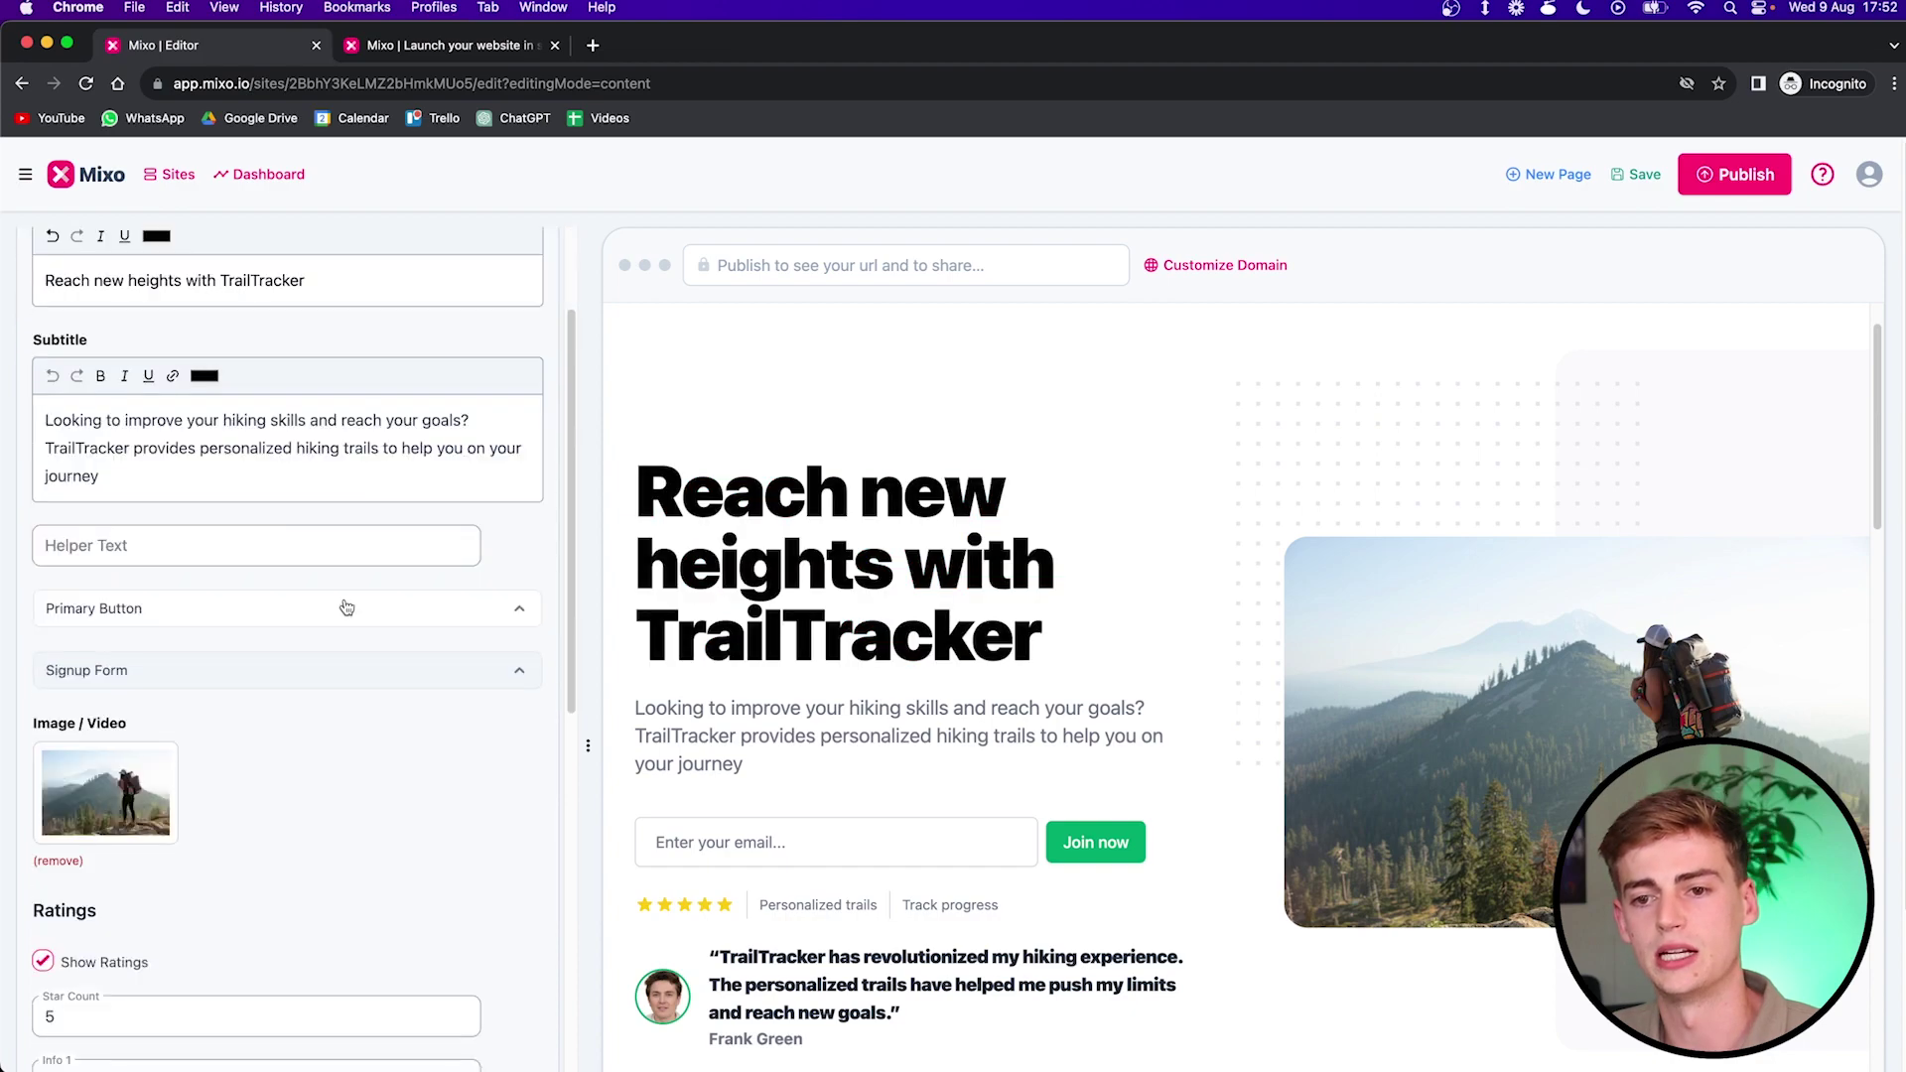
Step: Replace the hero image with an Unsplash 'hiking' photo of backpackers under snowy mountains
{"action": "left_click", "coordinate": [122, 786]}
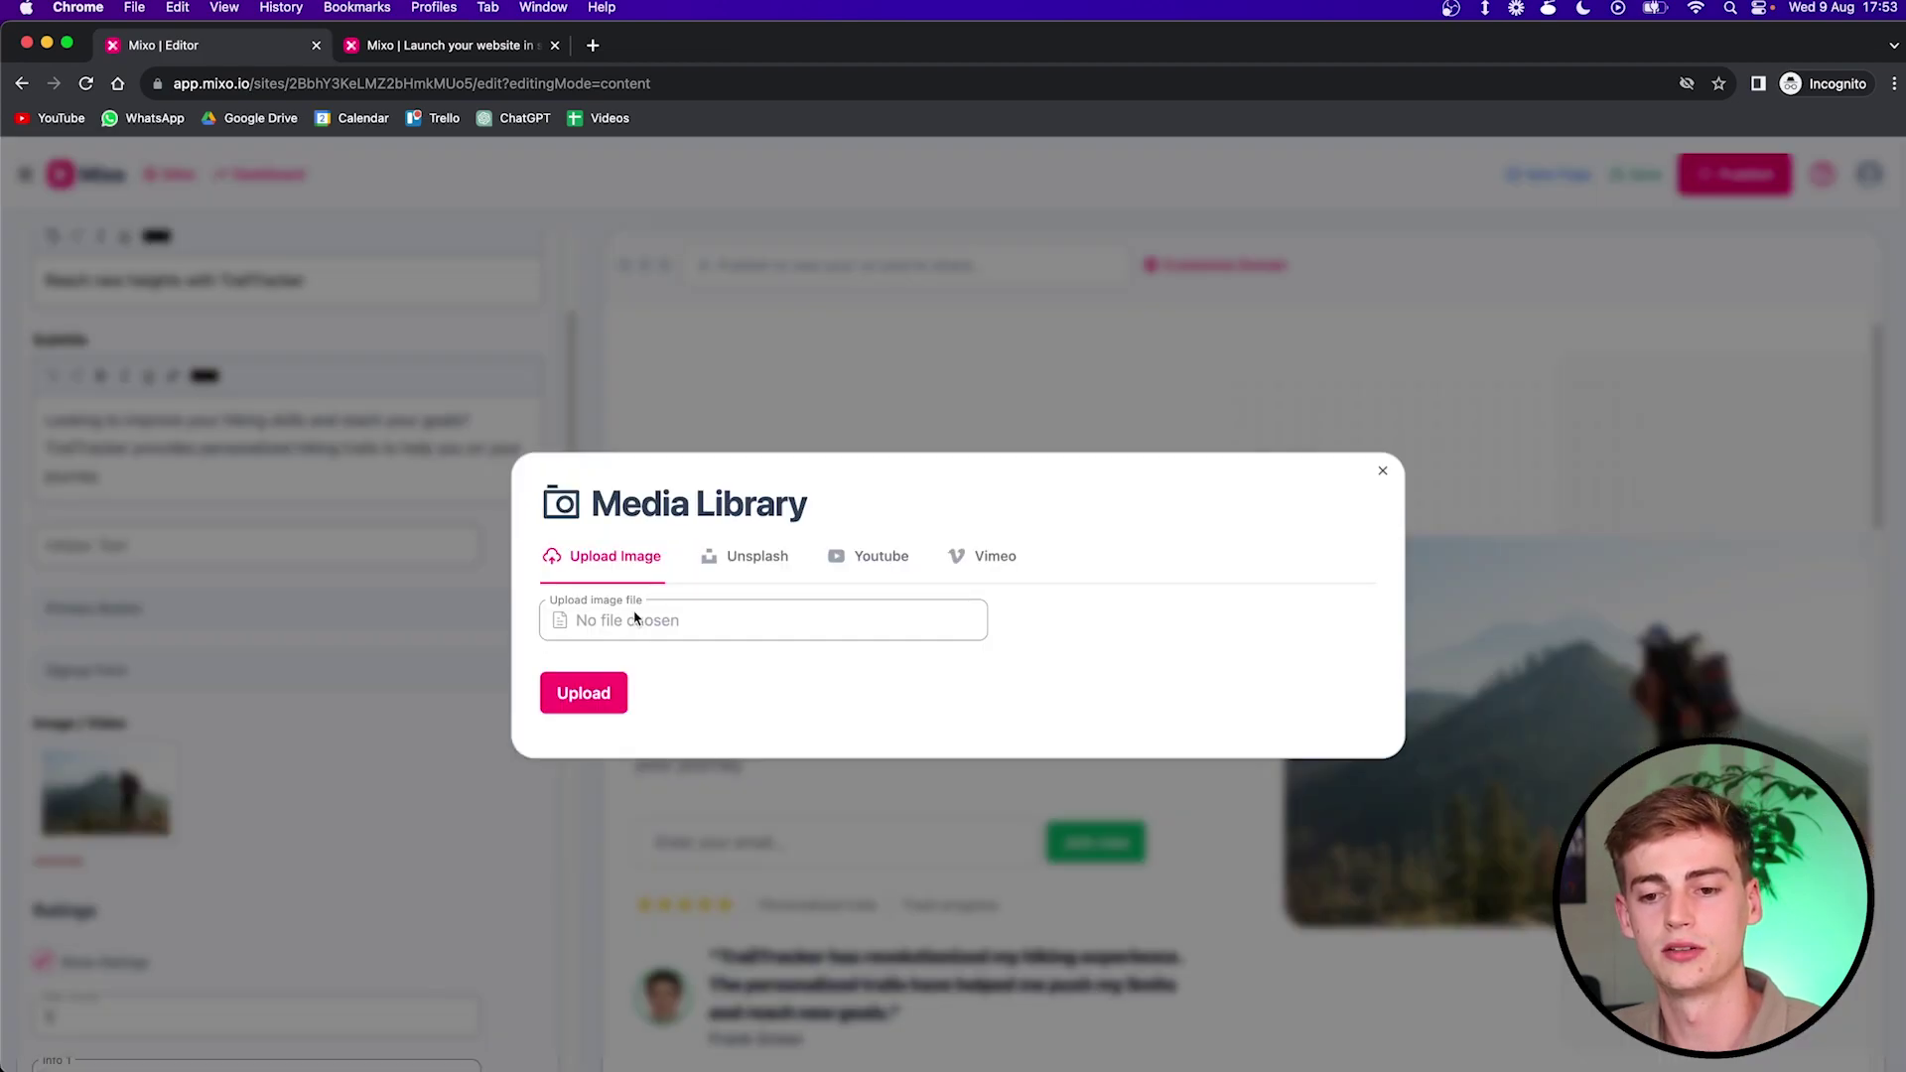
{"action": "left_click", "coordinate": [753, 557]}
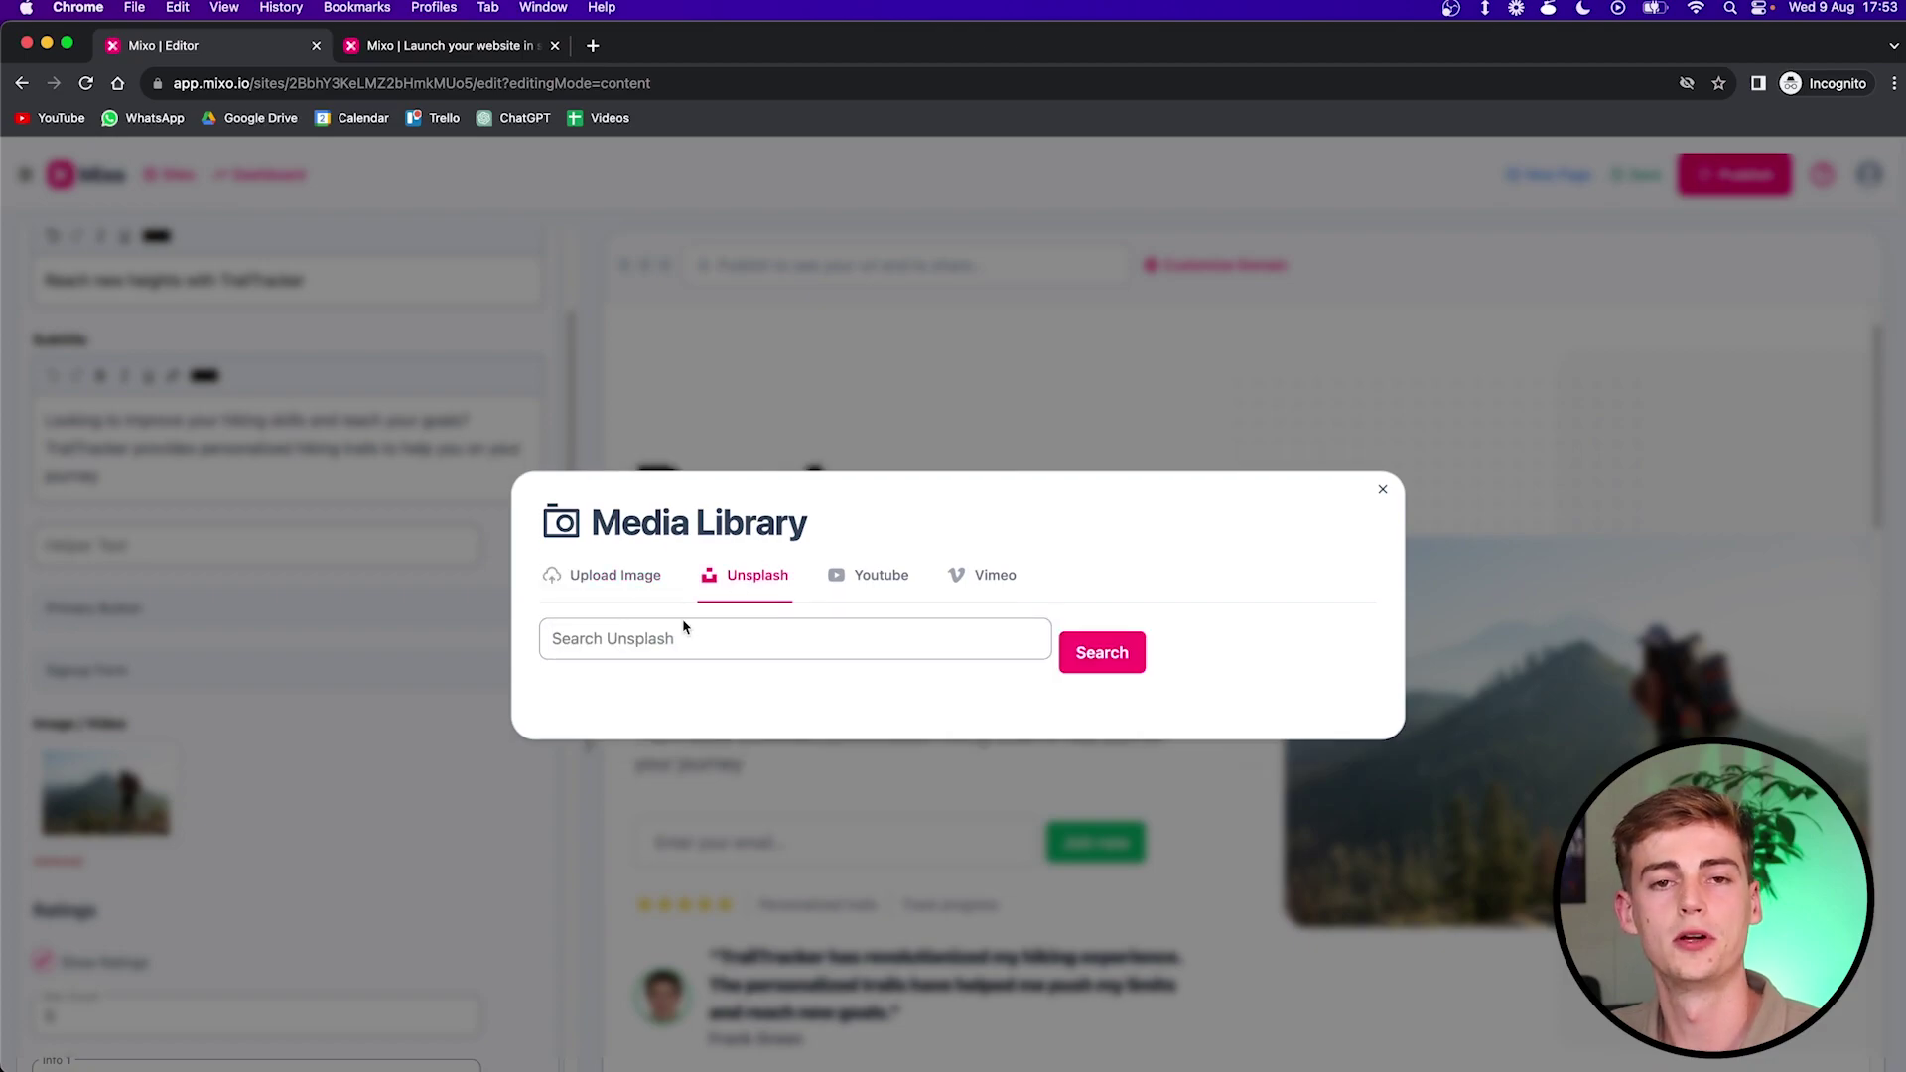
{"action": "left_click", "coordinate": [670, 636]}
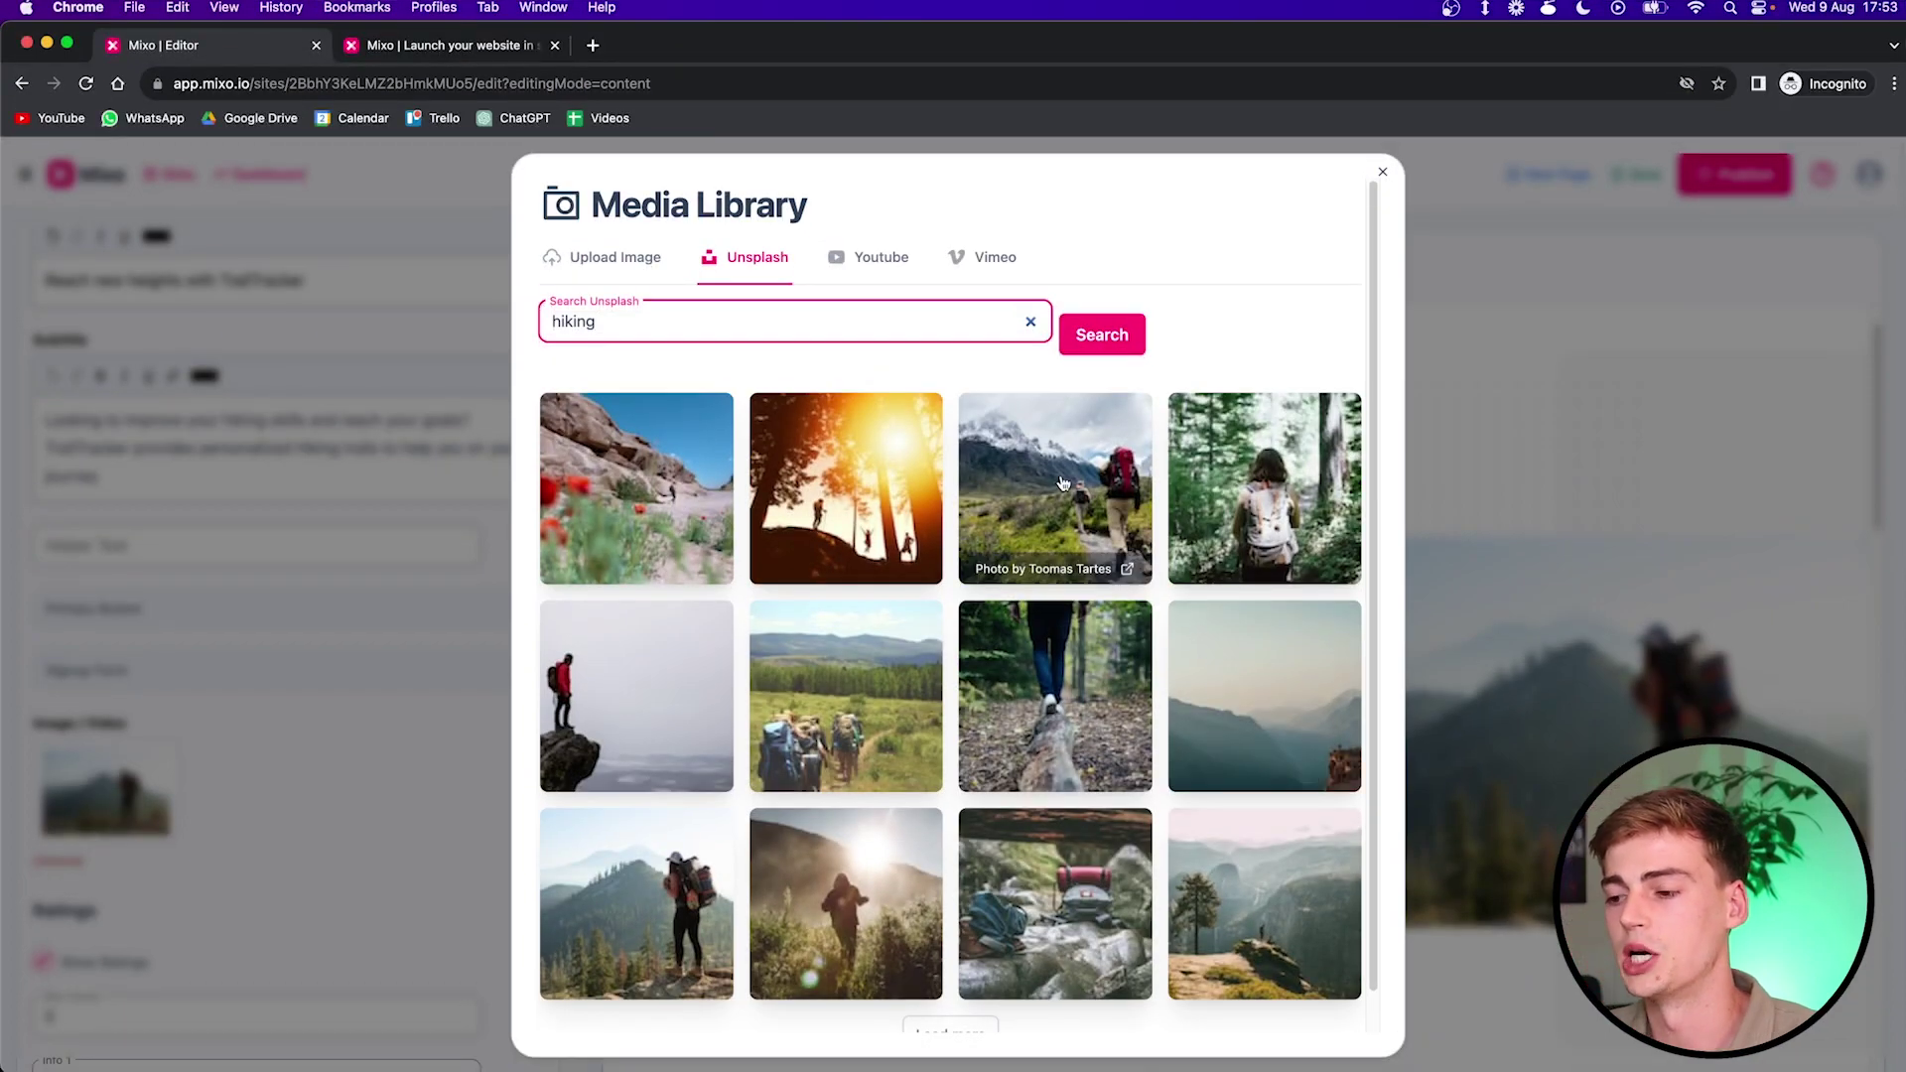
{"action": "left_click", "coordinate": [1060, 483]}
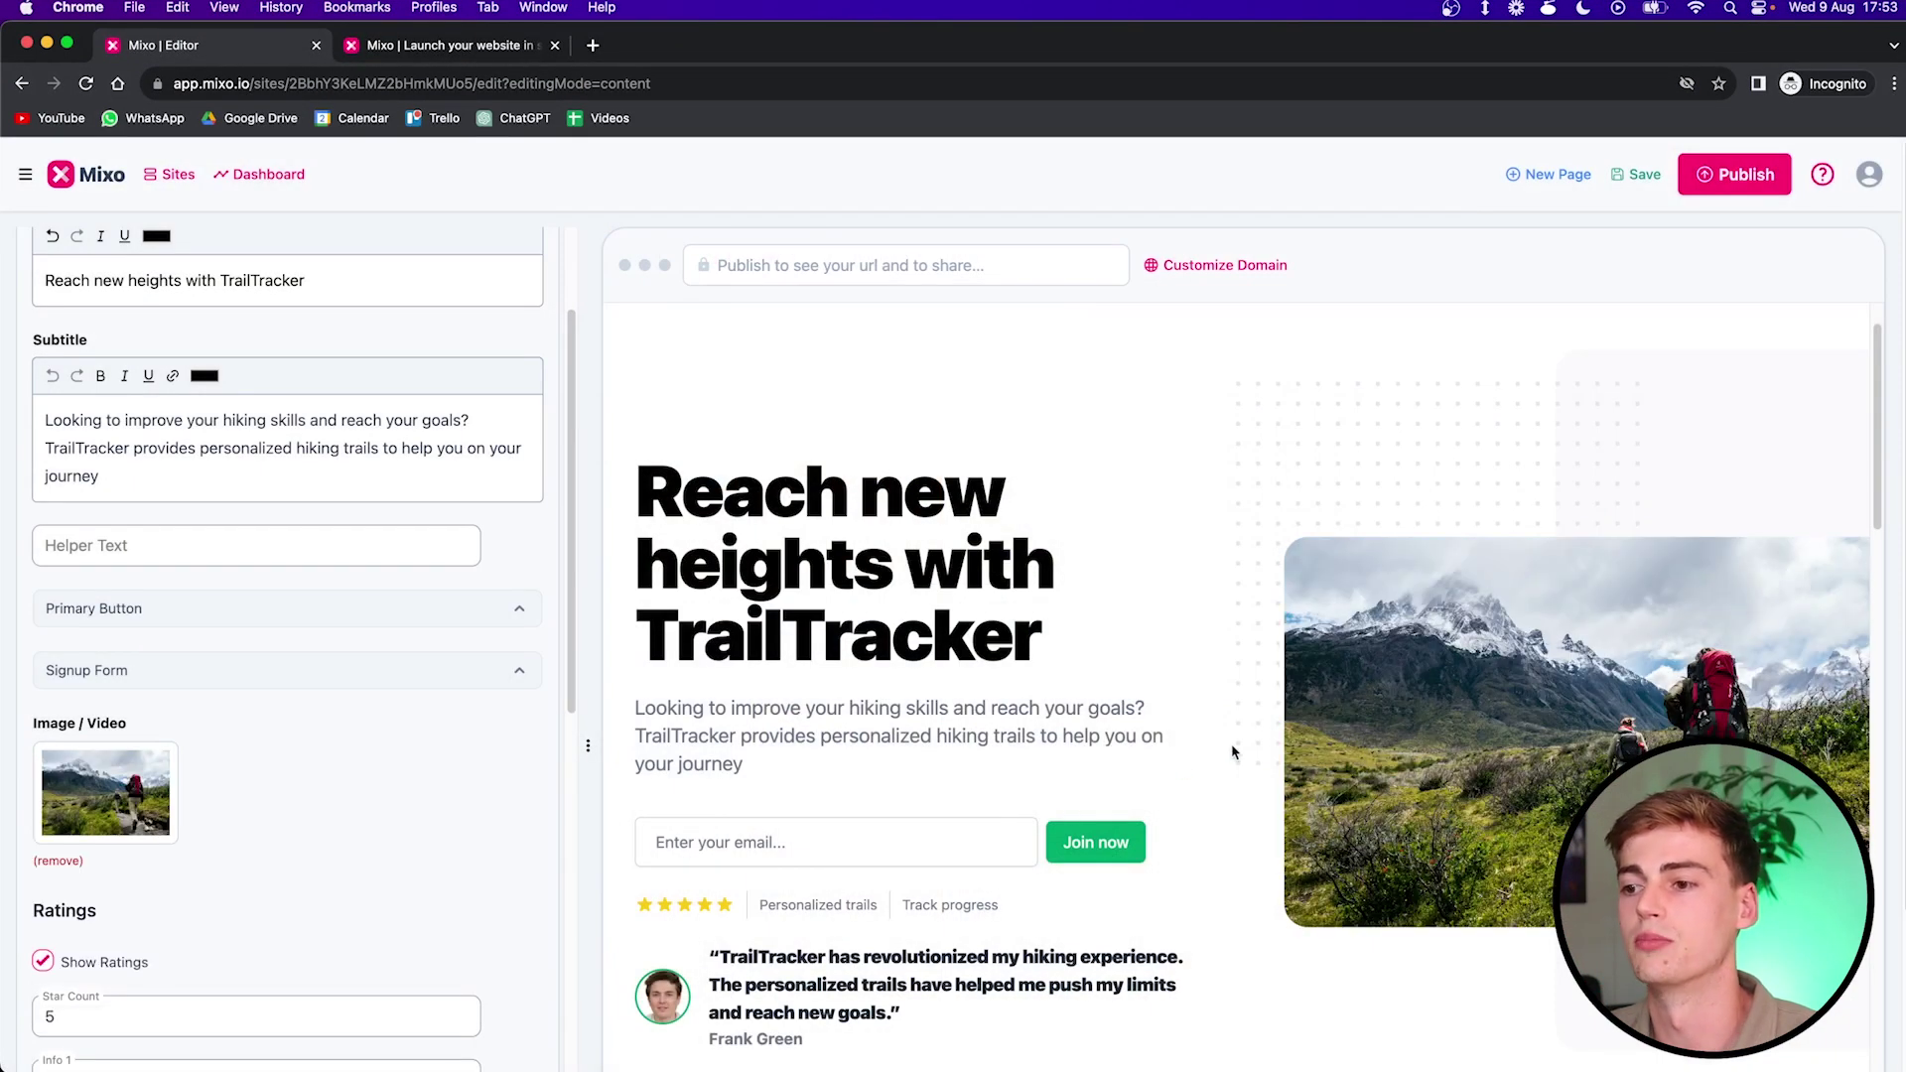
Step: Change the signup button label from 'Join now' to 'Get in touch'
{"action": "scroll", "coordinate": [1276, 738], "scroll_direction": "down", "scroll_amount": 5}
{"action": "left_click", "coordinate": [337, 766]}
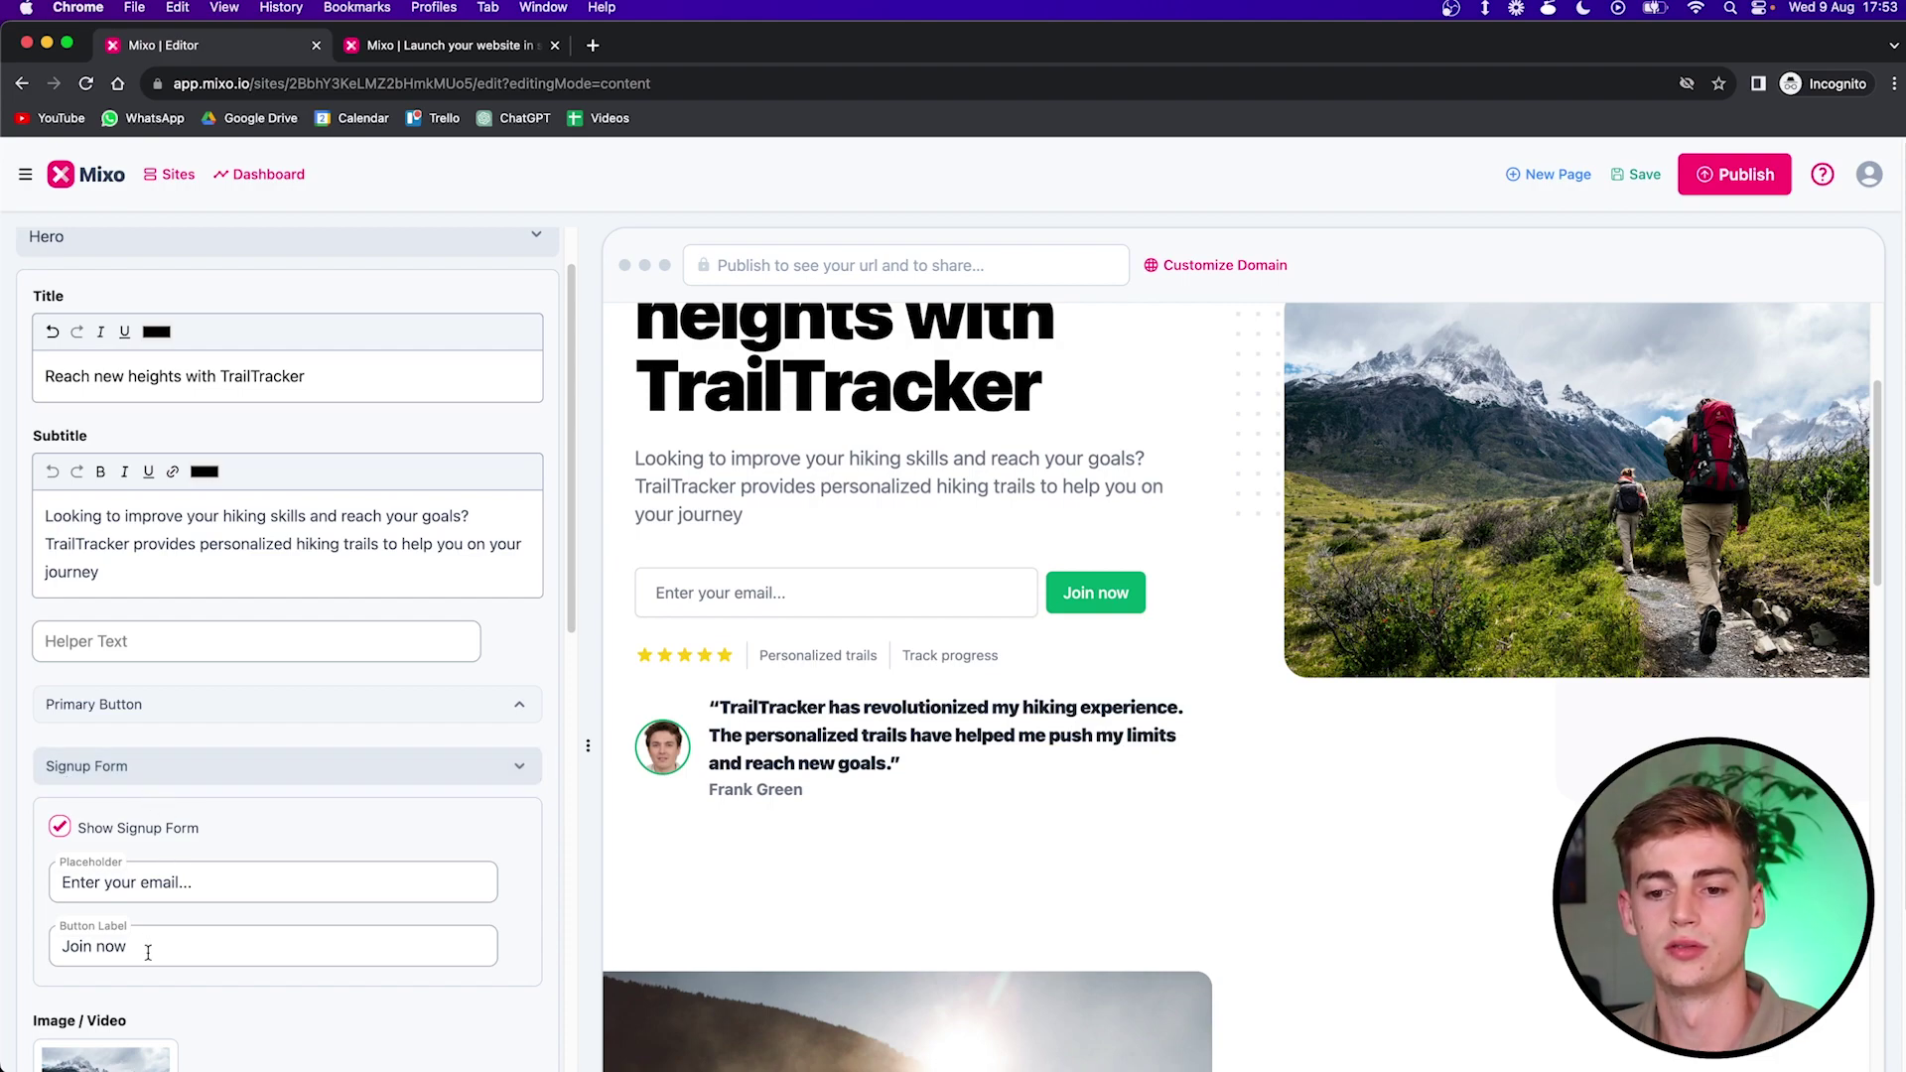
{"action": "left_click_drag", "start_coordinate": [148, 948], "coordinate": [37, 941]}
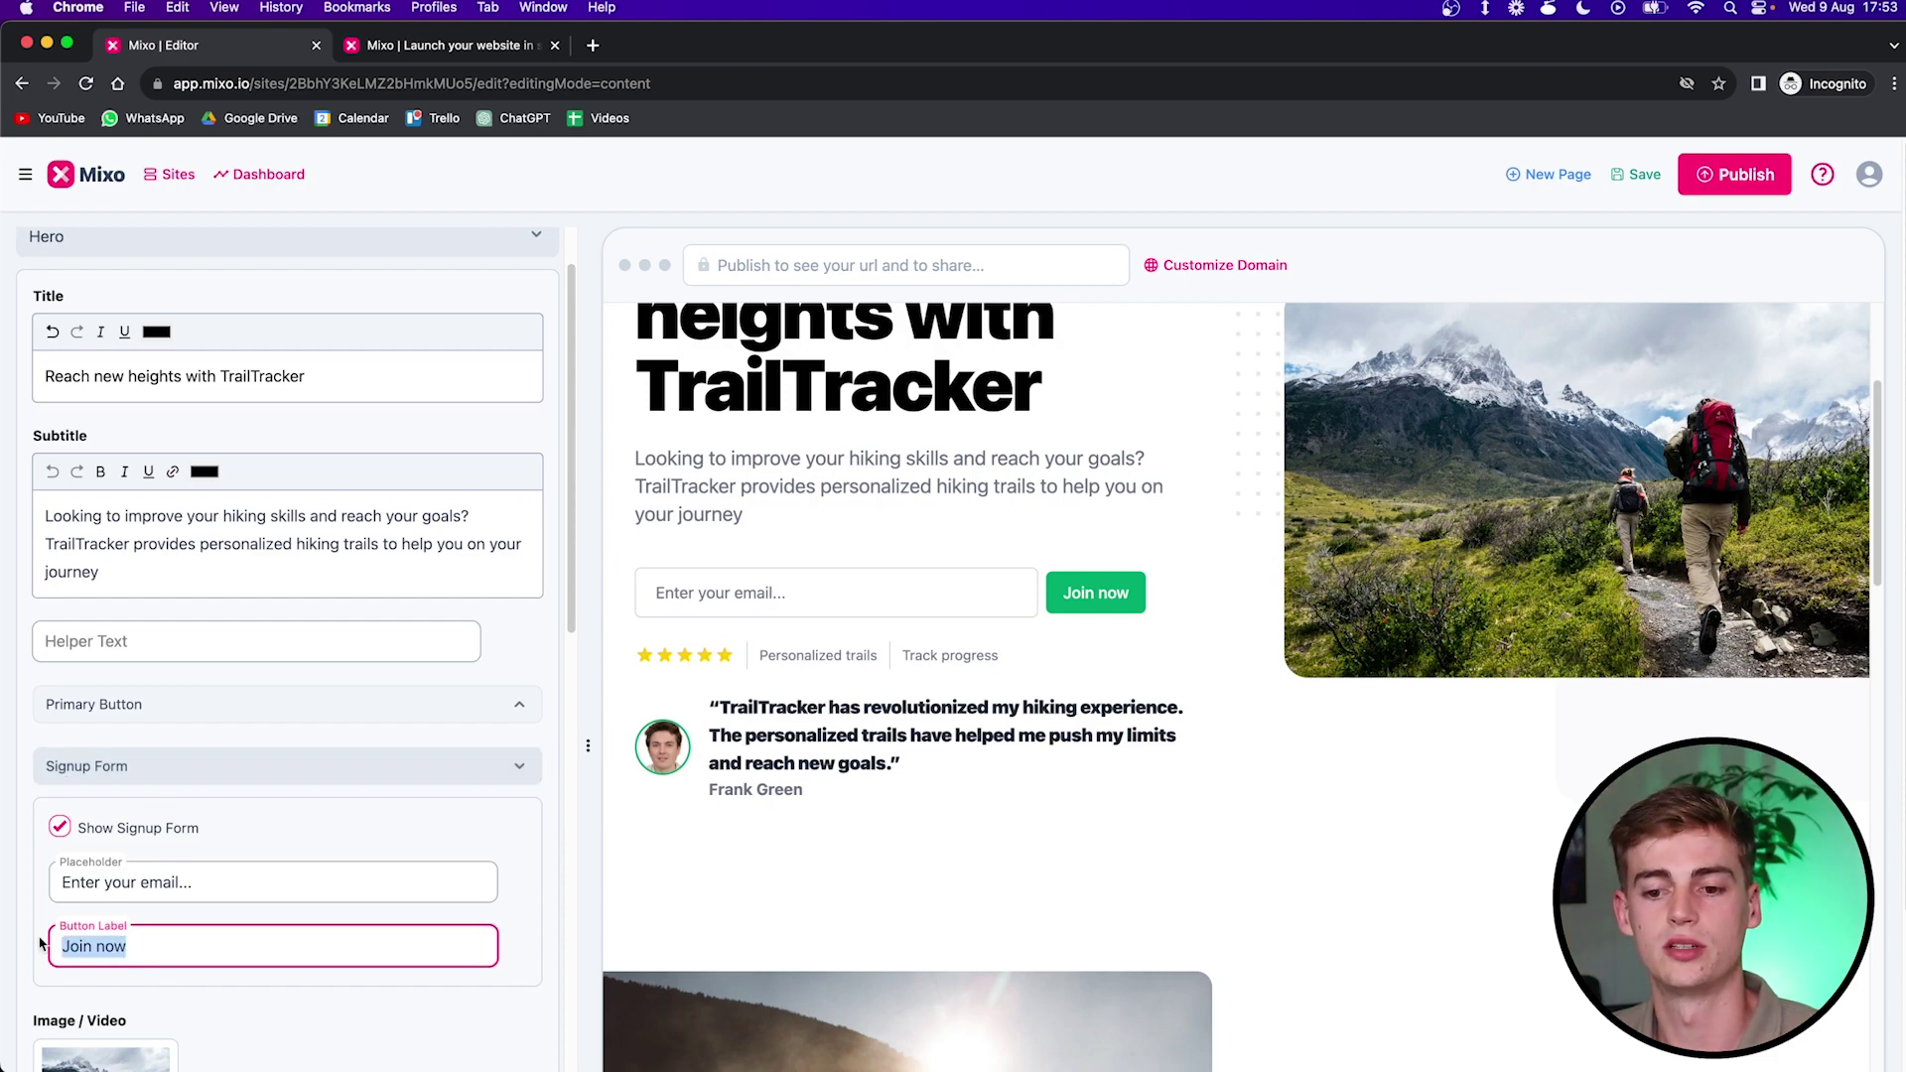
{"action": "type", "text": "get"}
{"action": "key", "text": "BackSpace"}
{"action": "key", "text": "BackSpace"}
{"action": "key", "text": "BackSpace"}
{"action": "type", "text": "Get in touch"}
Step: Select the email field's placeholder text and retype it with new wording
{"action": "left_click", "coordinate": [104, 884]}
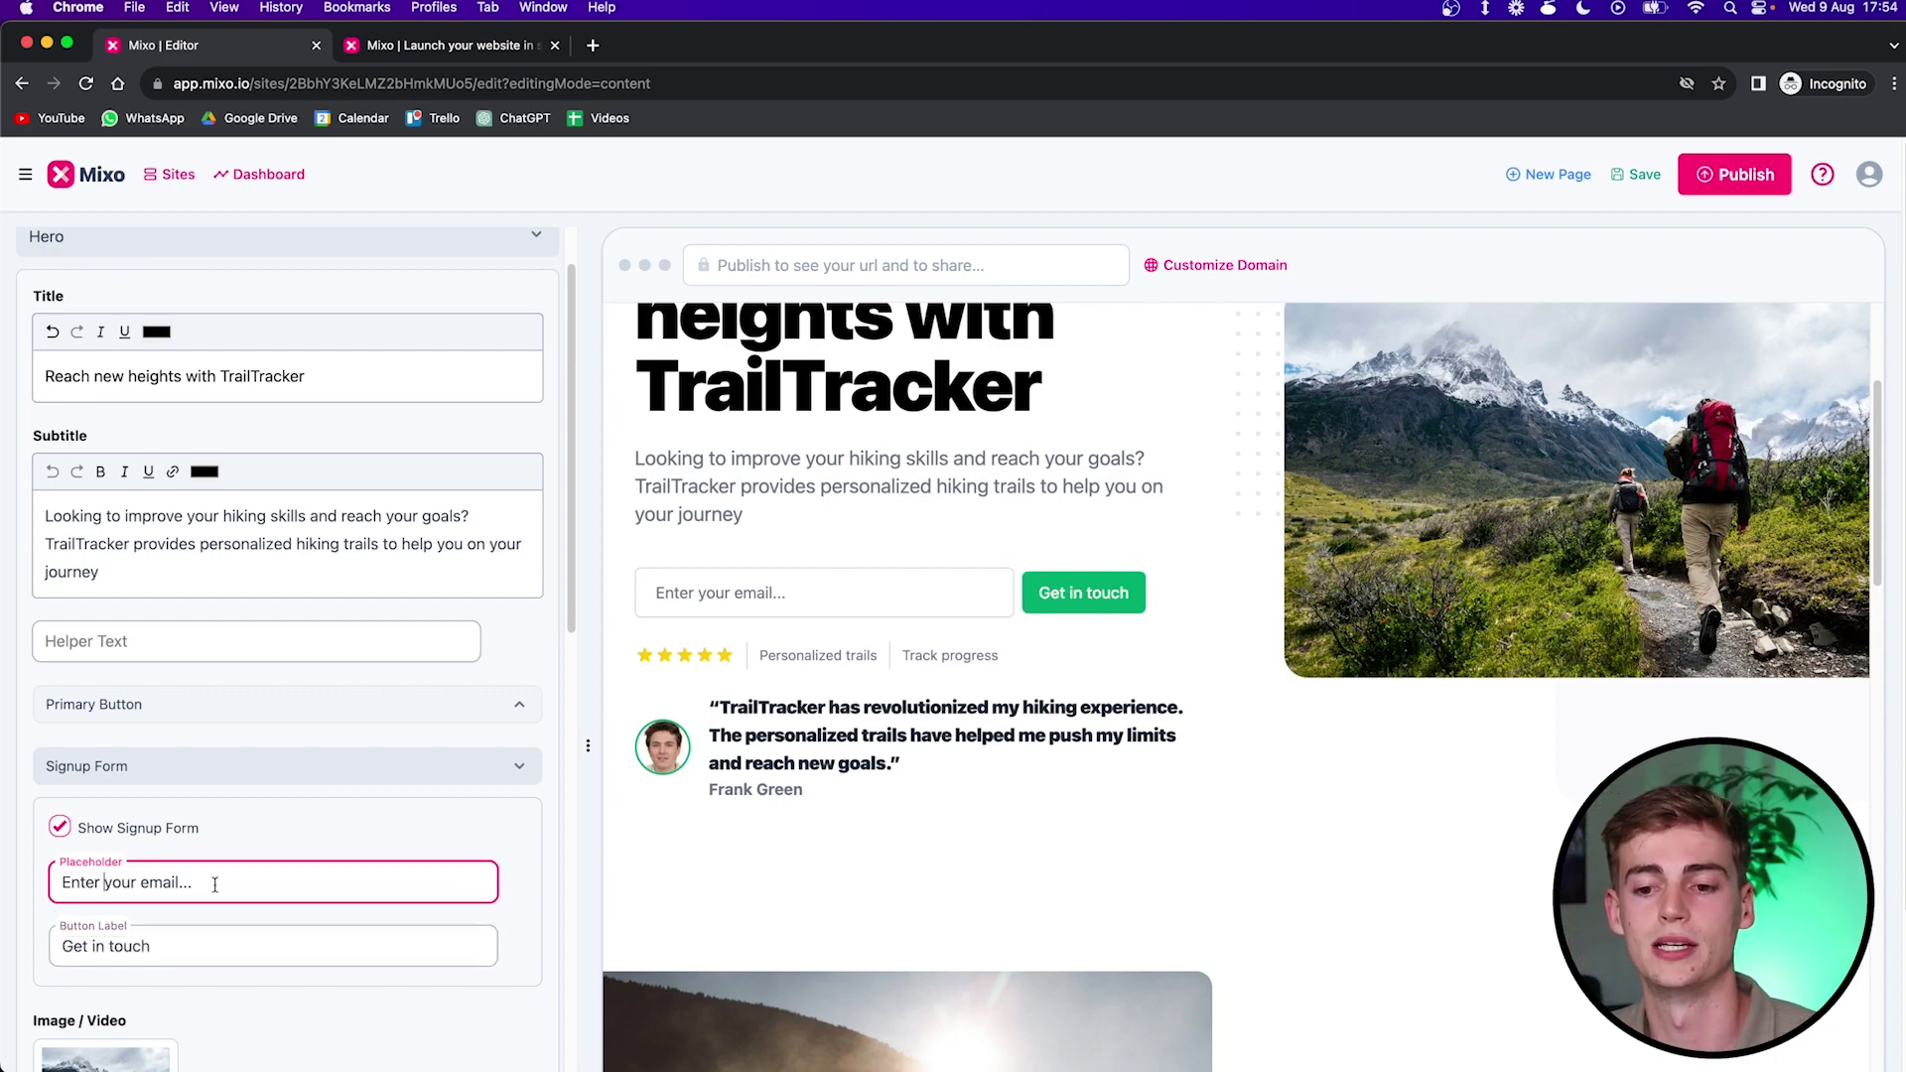
{"action": "left_click_drag", "start_coordinate": [214, 884], "coordinate": [55, 883]}
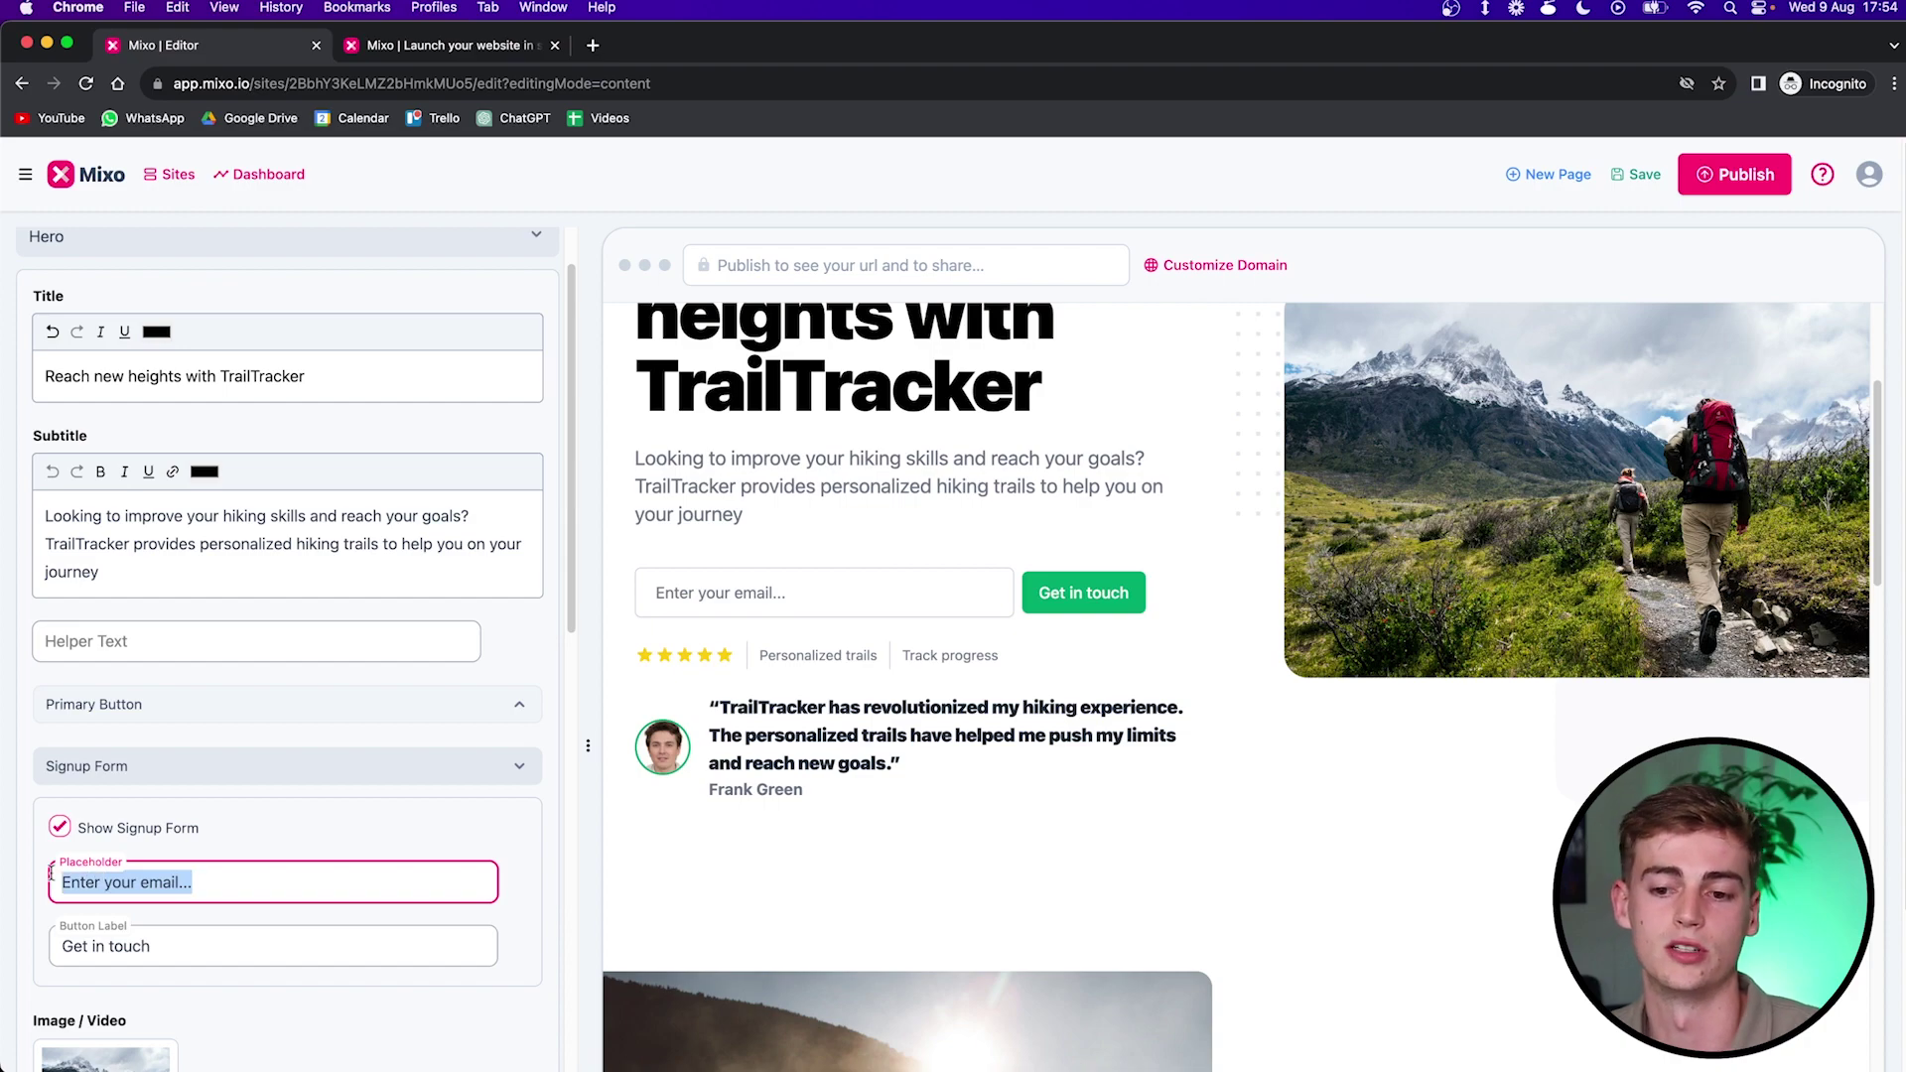
{"action": "type", "text": "pro"}
{"action": "key", "text": "BackSpace"}
{"action": "key", "text": "BackSpace"}
{"action": "type", "text": "rovide y"}
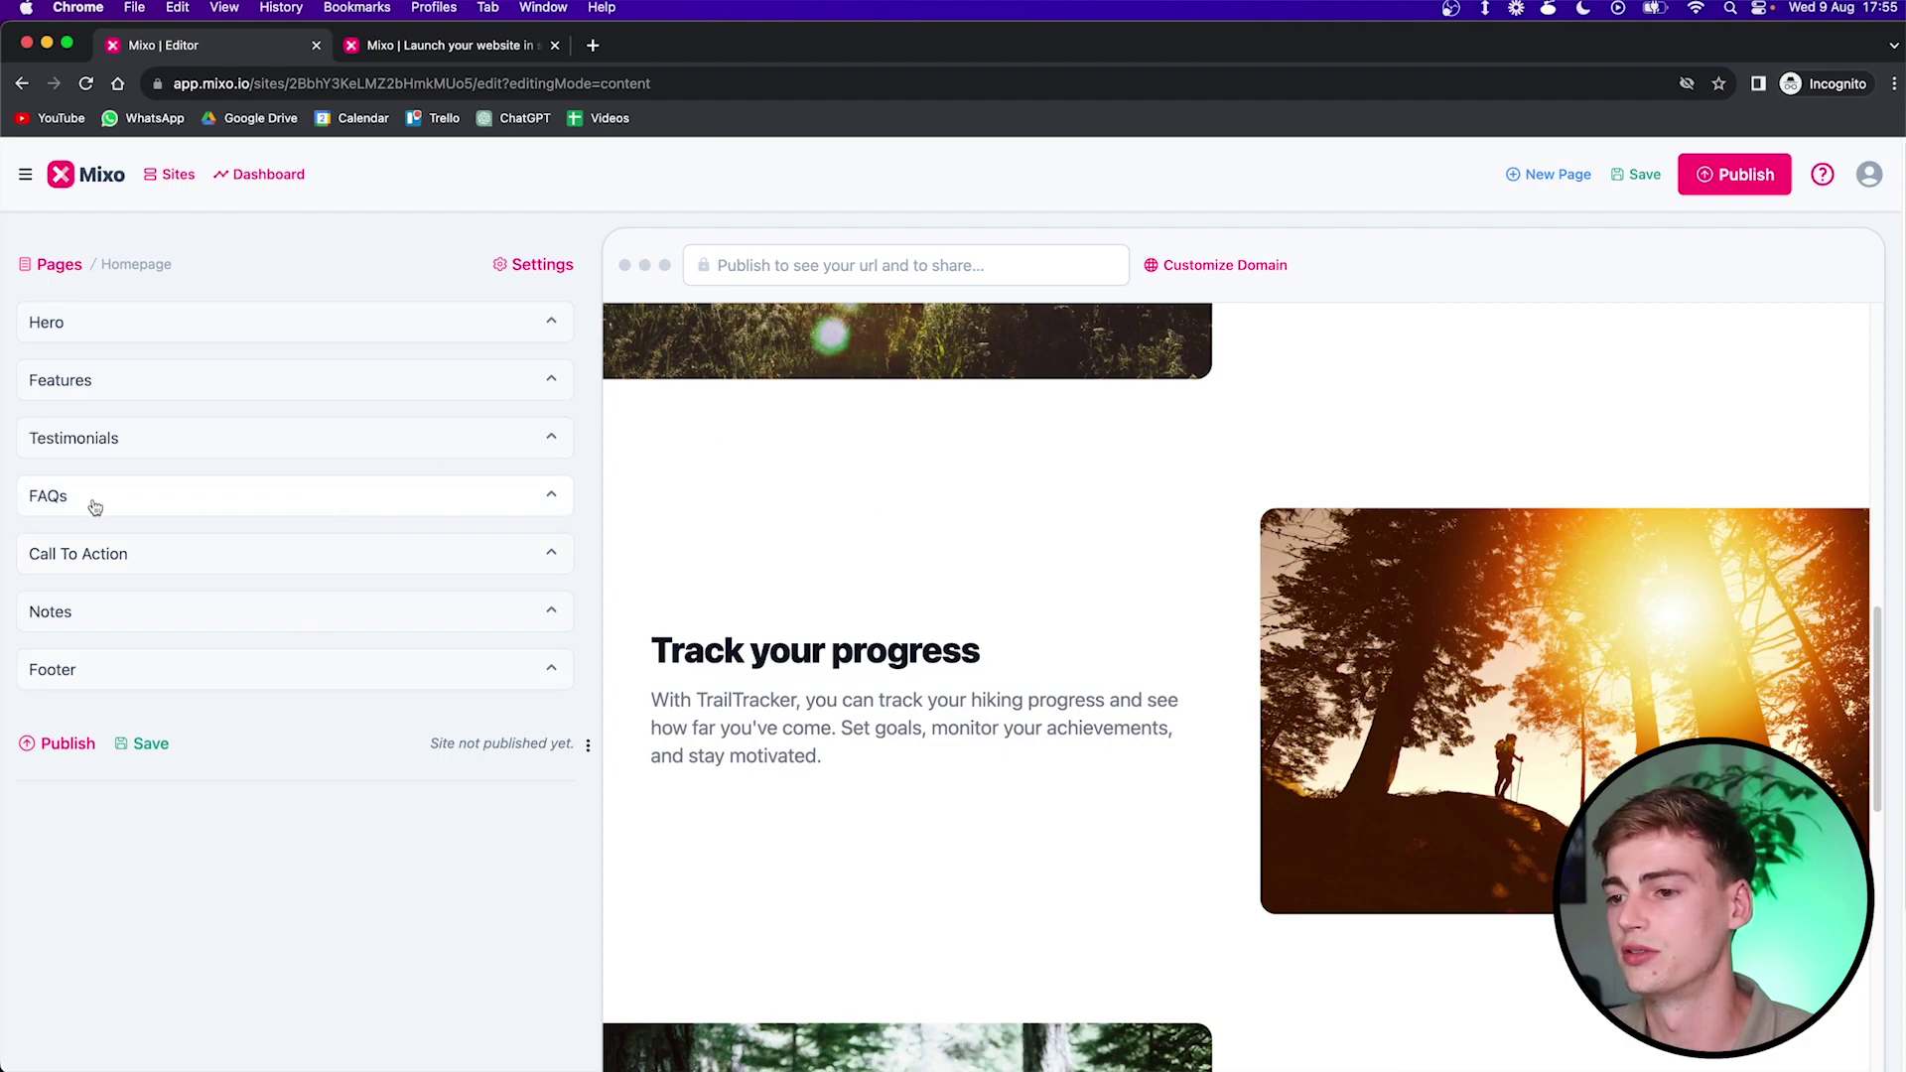
Step: Expand the FAQs section and toggle its Show section checkbox, then check the footer
{"action": "left_click", "coordinate": [167, 507]}
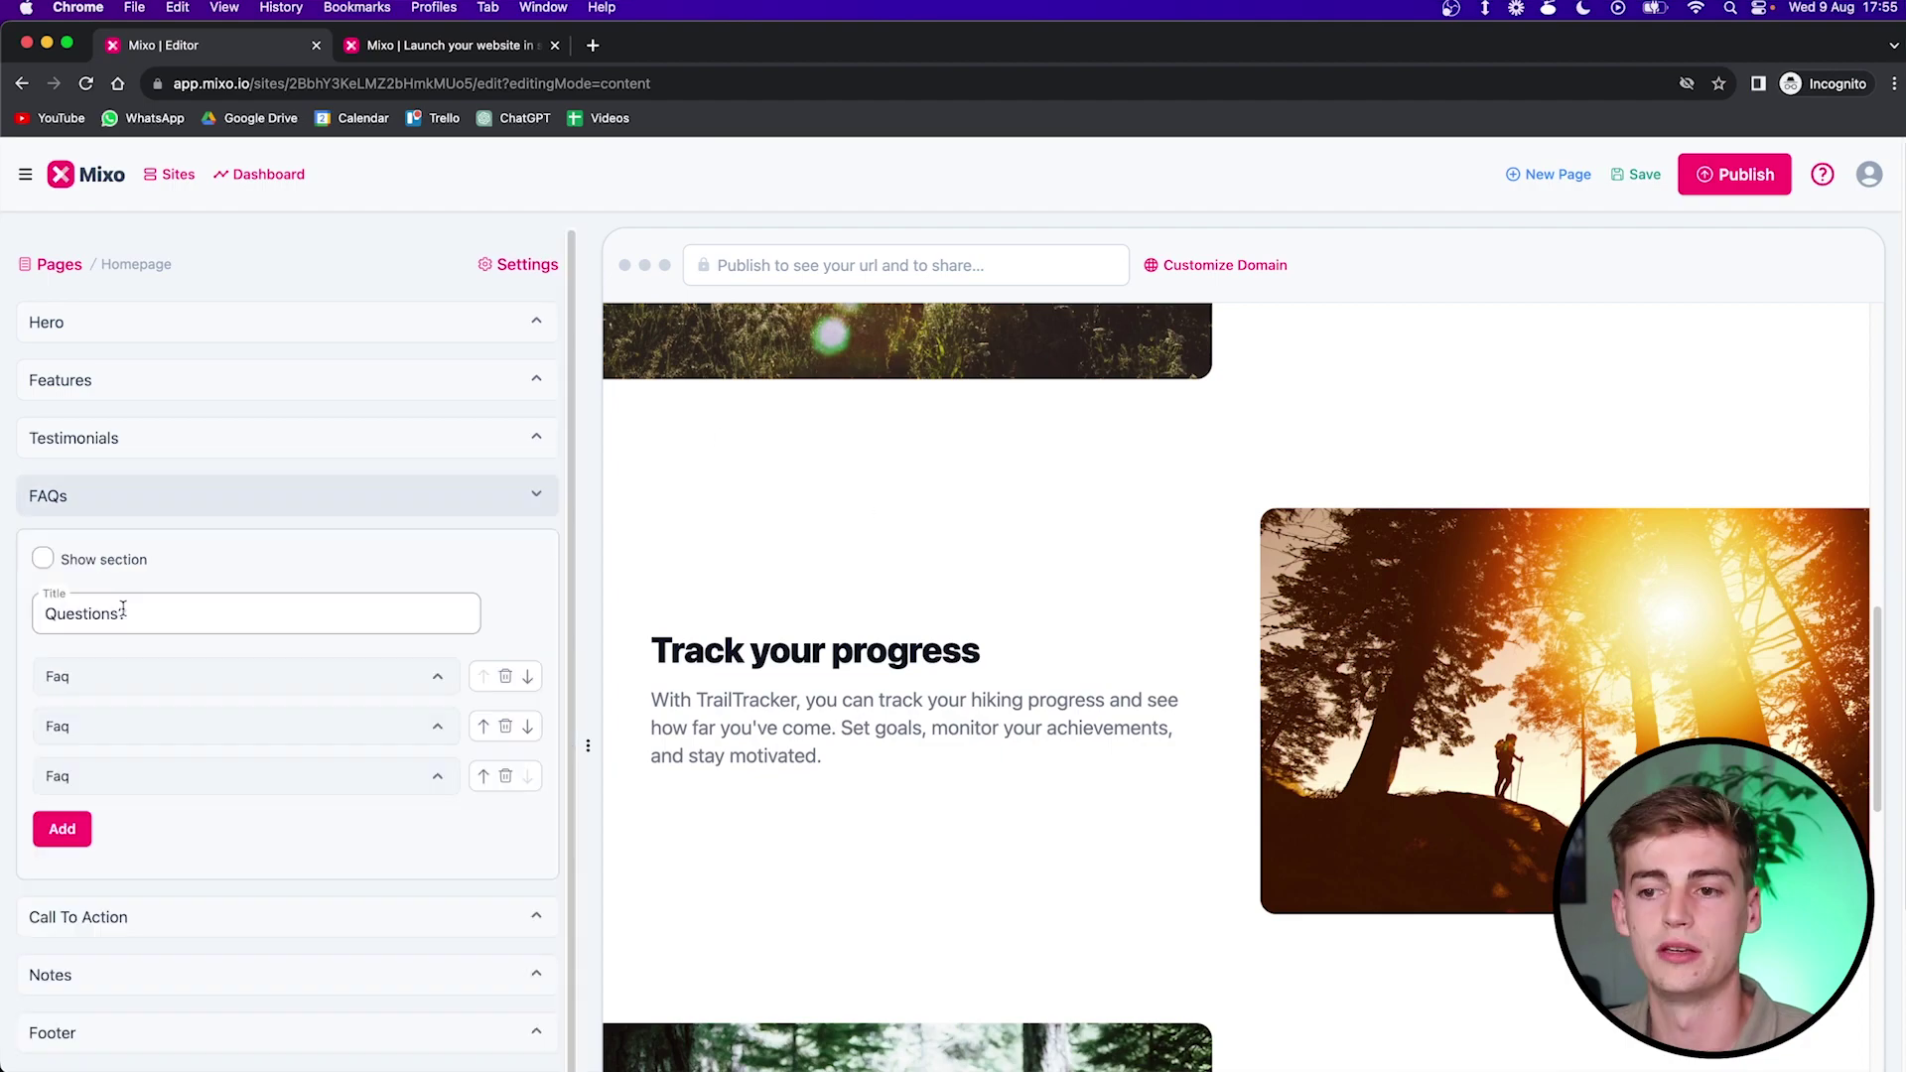
{"action": "left_click", "coordinate": [43, 560]}
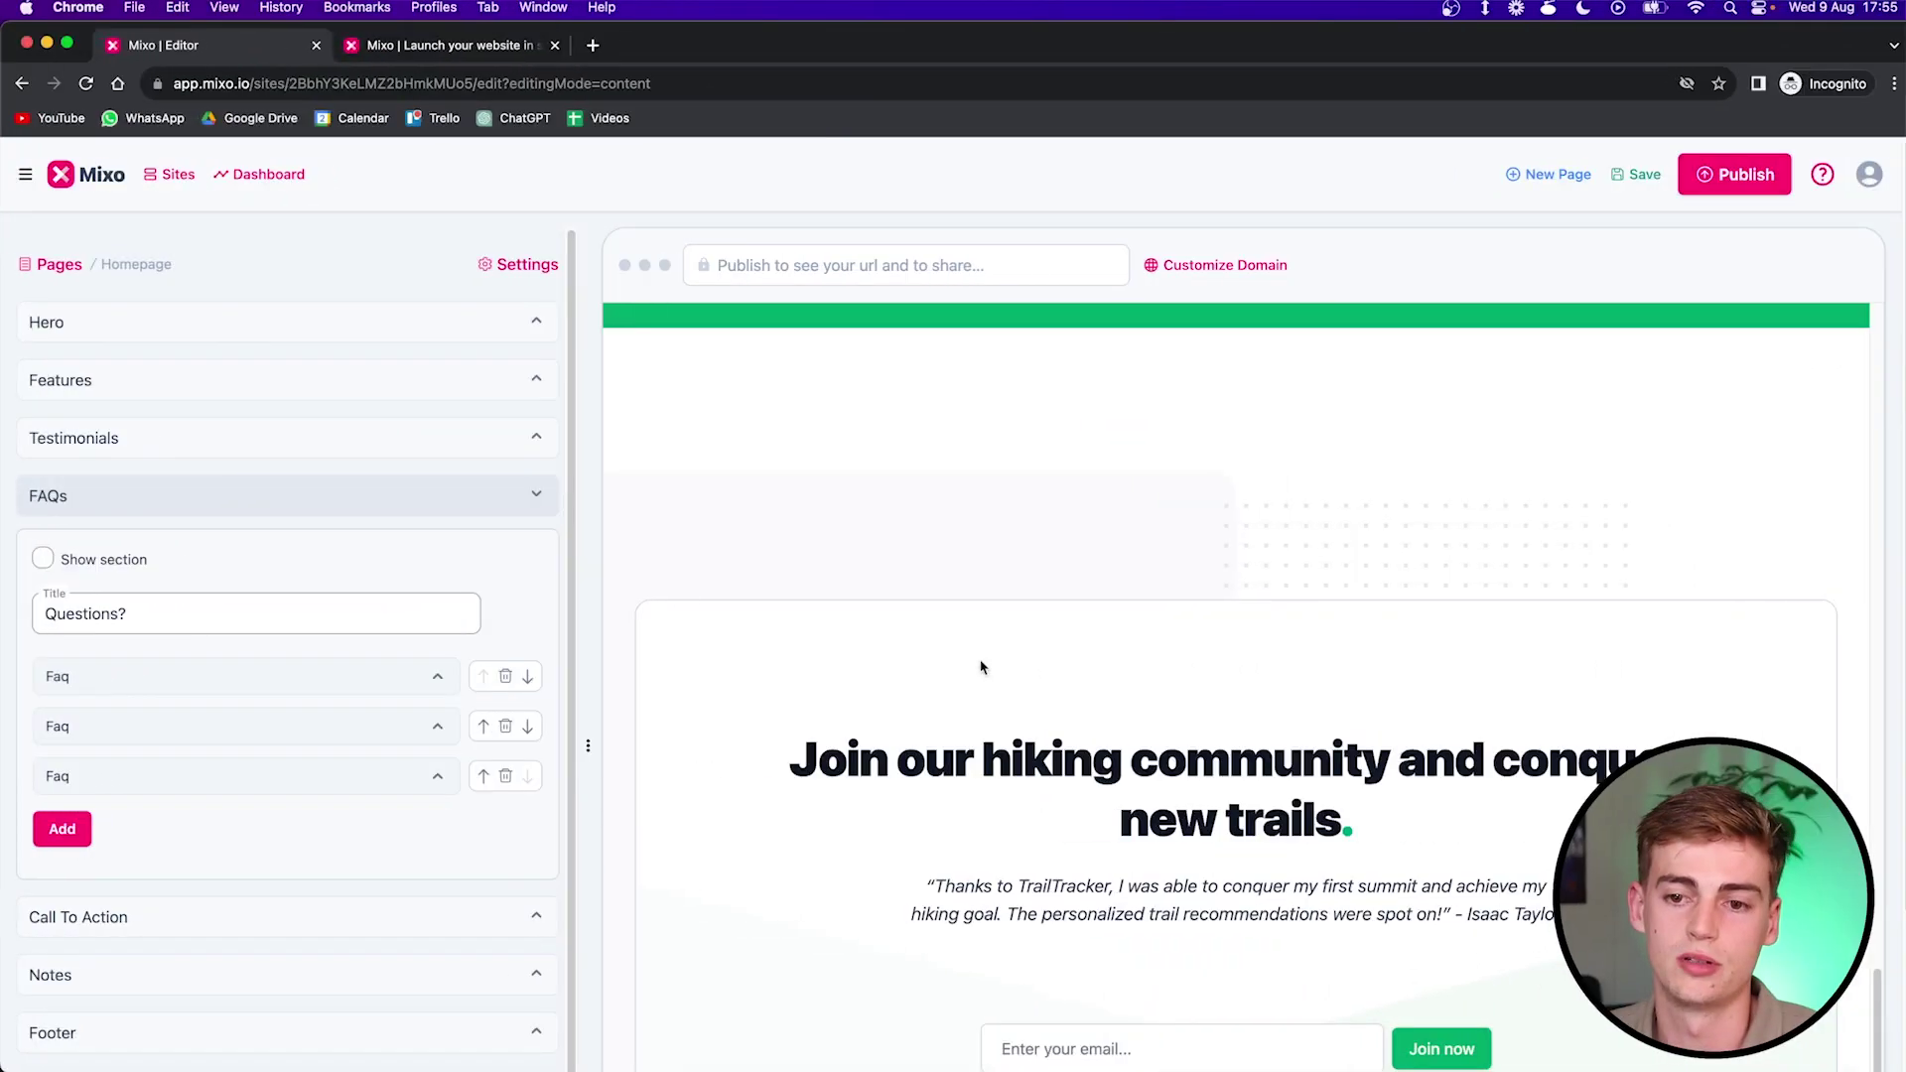
{"action": "scroll", "coordinate": [1410, 629], "scroll_direction": "down", "scroll_amount": 5}
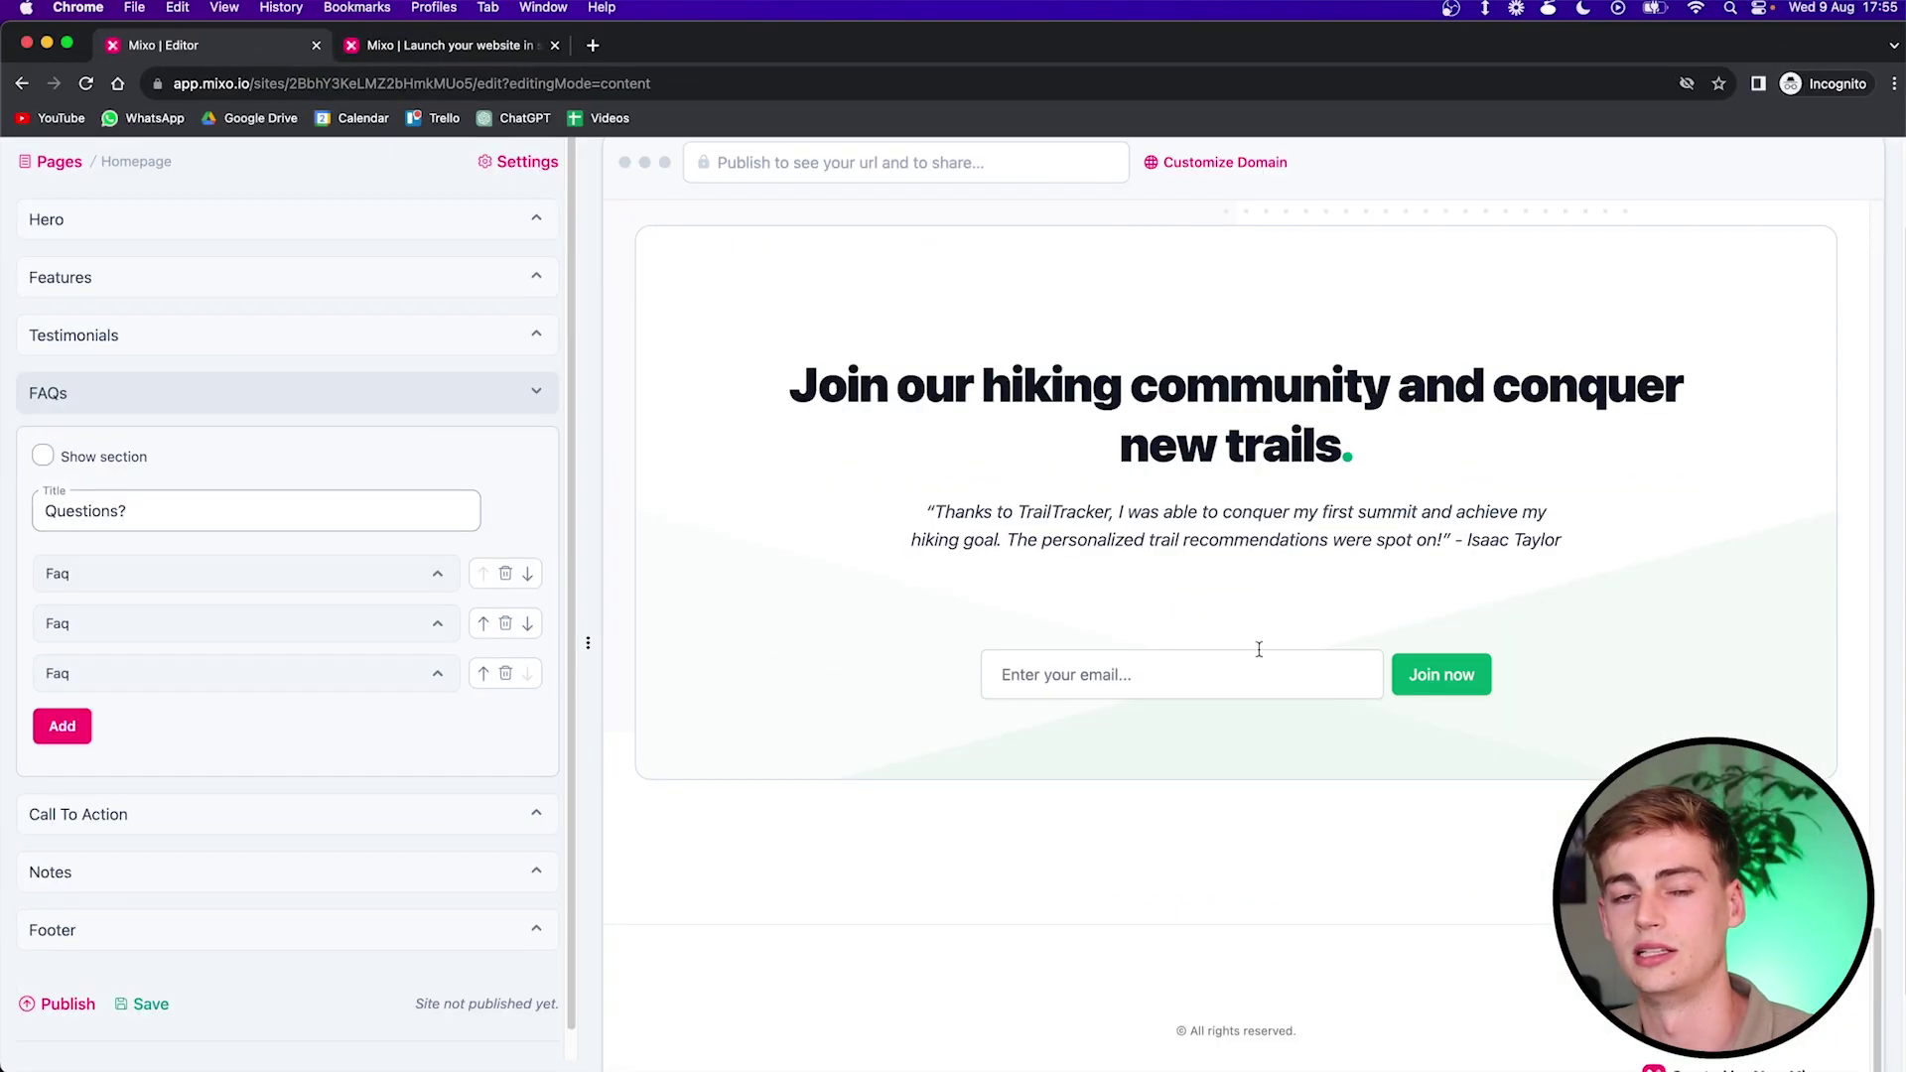
{"action": "scroll", "coordinate": [1112, 674], "scroll_direction": "down", "scroll_amount": 3}
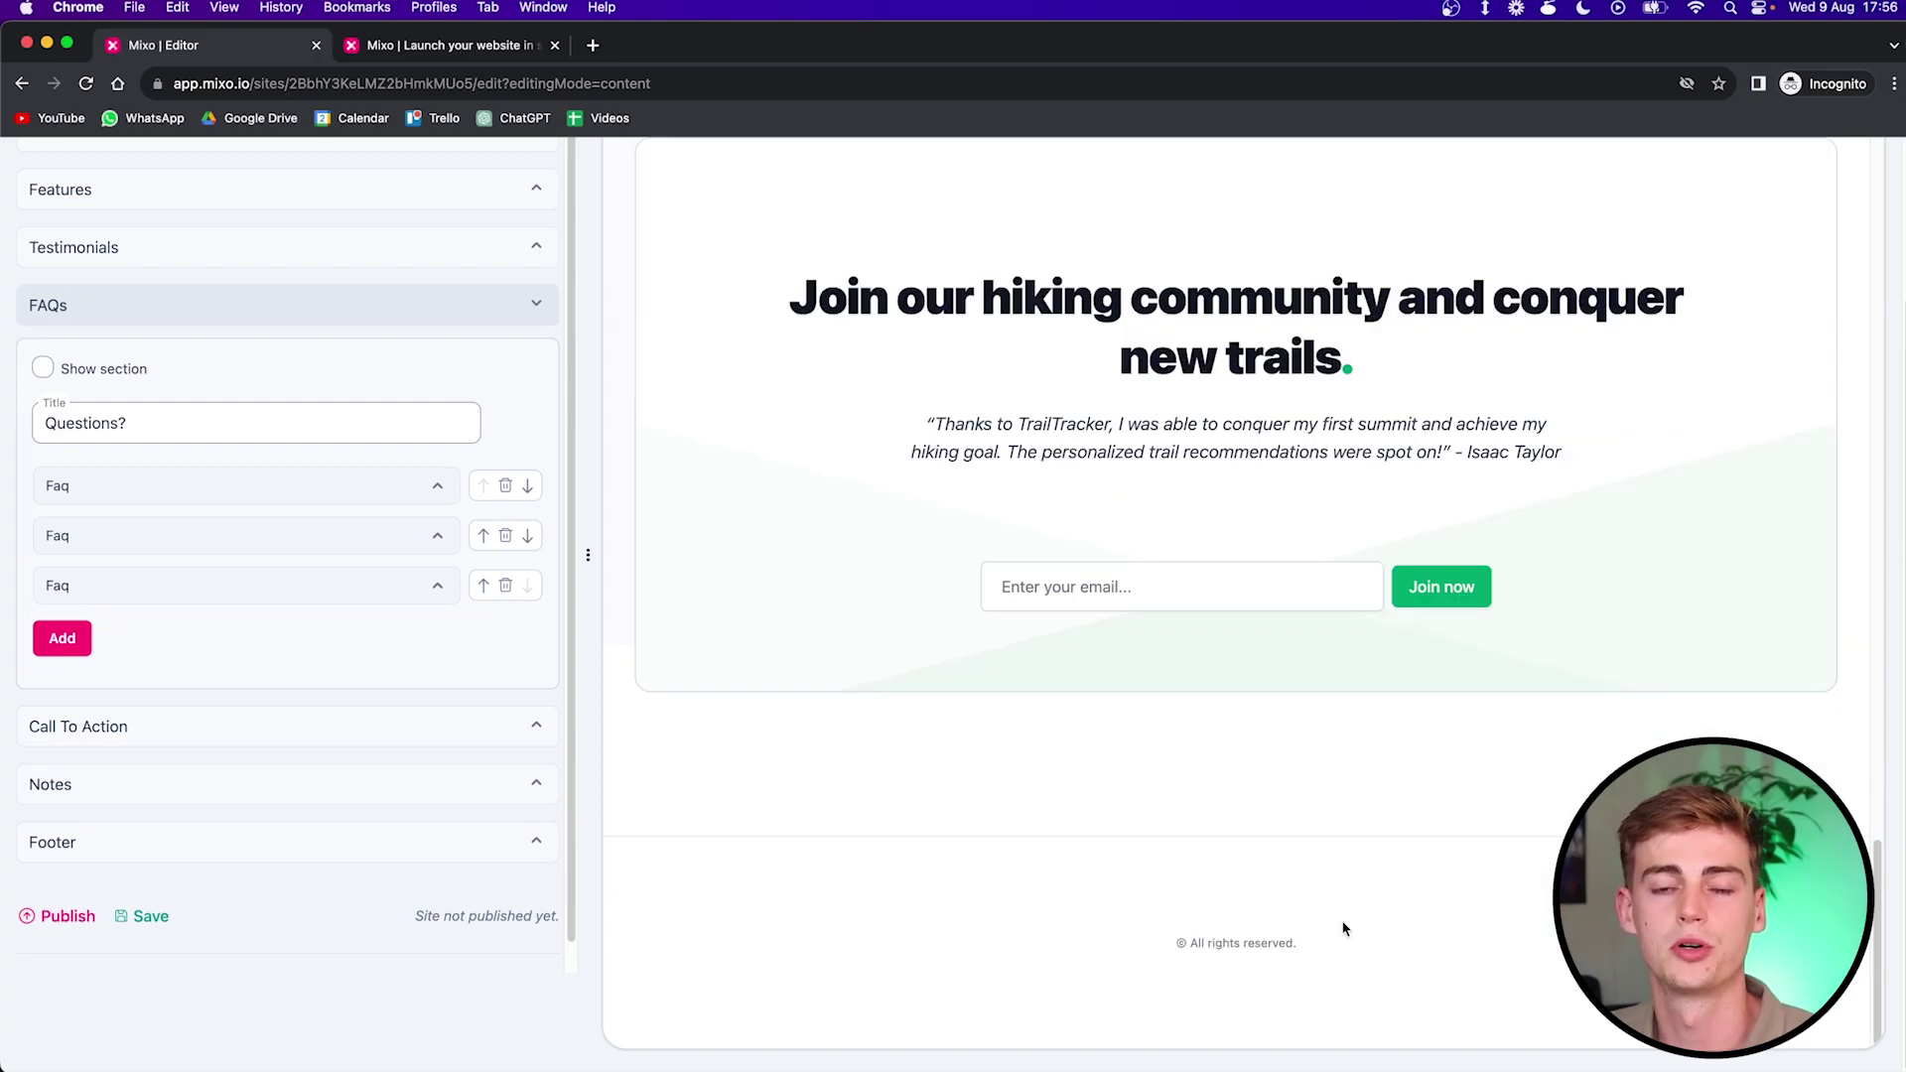
{"action": "scroll", "coordinate": [553, 895], "scroll_direction": "up", "scroll_amount": 3}
{"action": "scroll", "coordinate": [1161, 771], "scroll_direction": "down", "scroll_amount": 3}
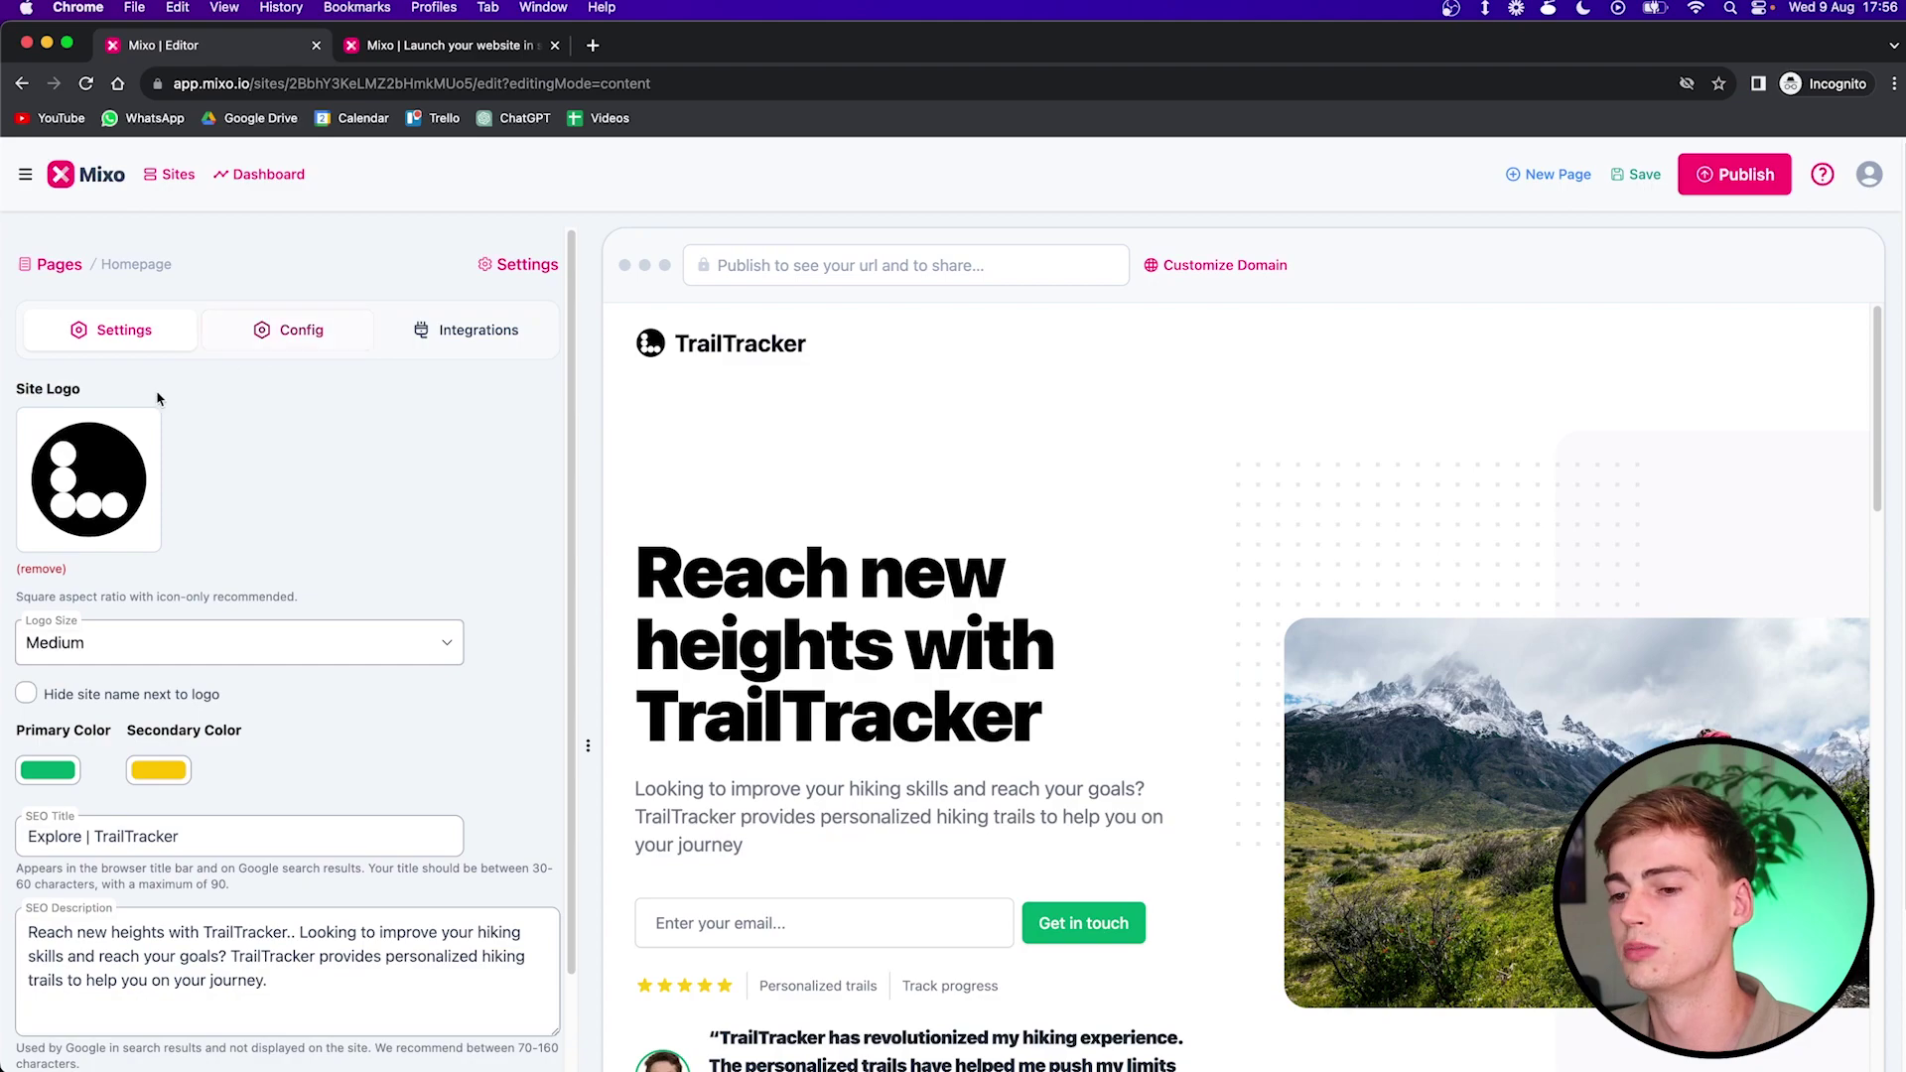
{"action": "scroll", "coordinate": [236, 480], "scroll_direction": "down", "scroll_amount": 3}
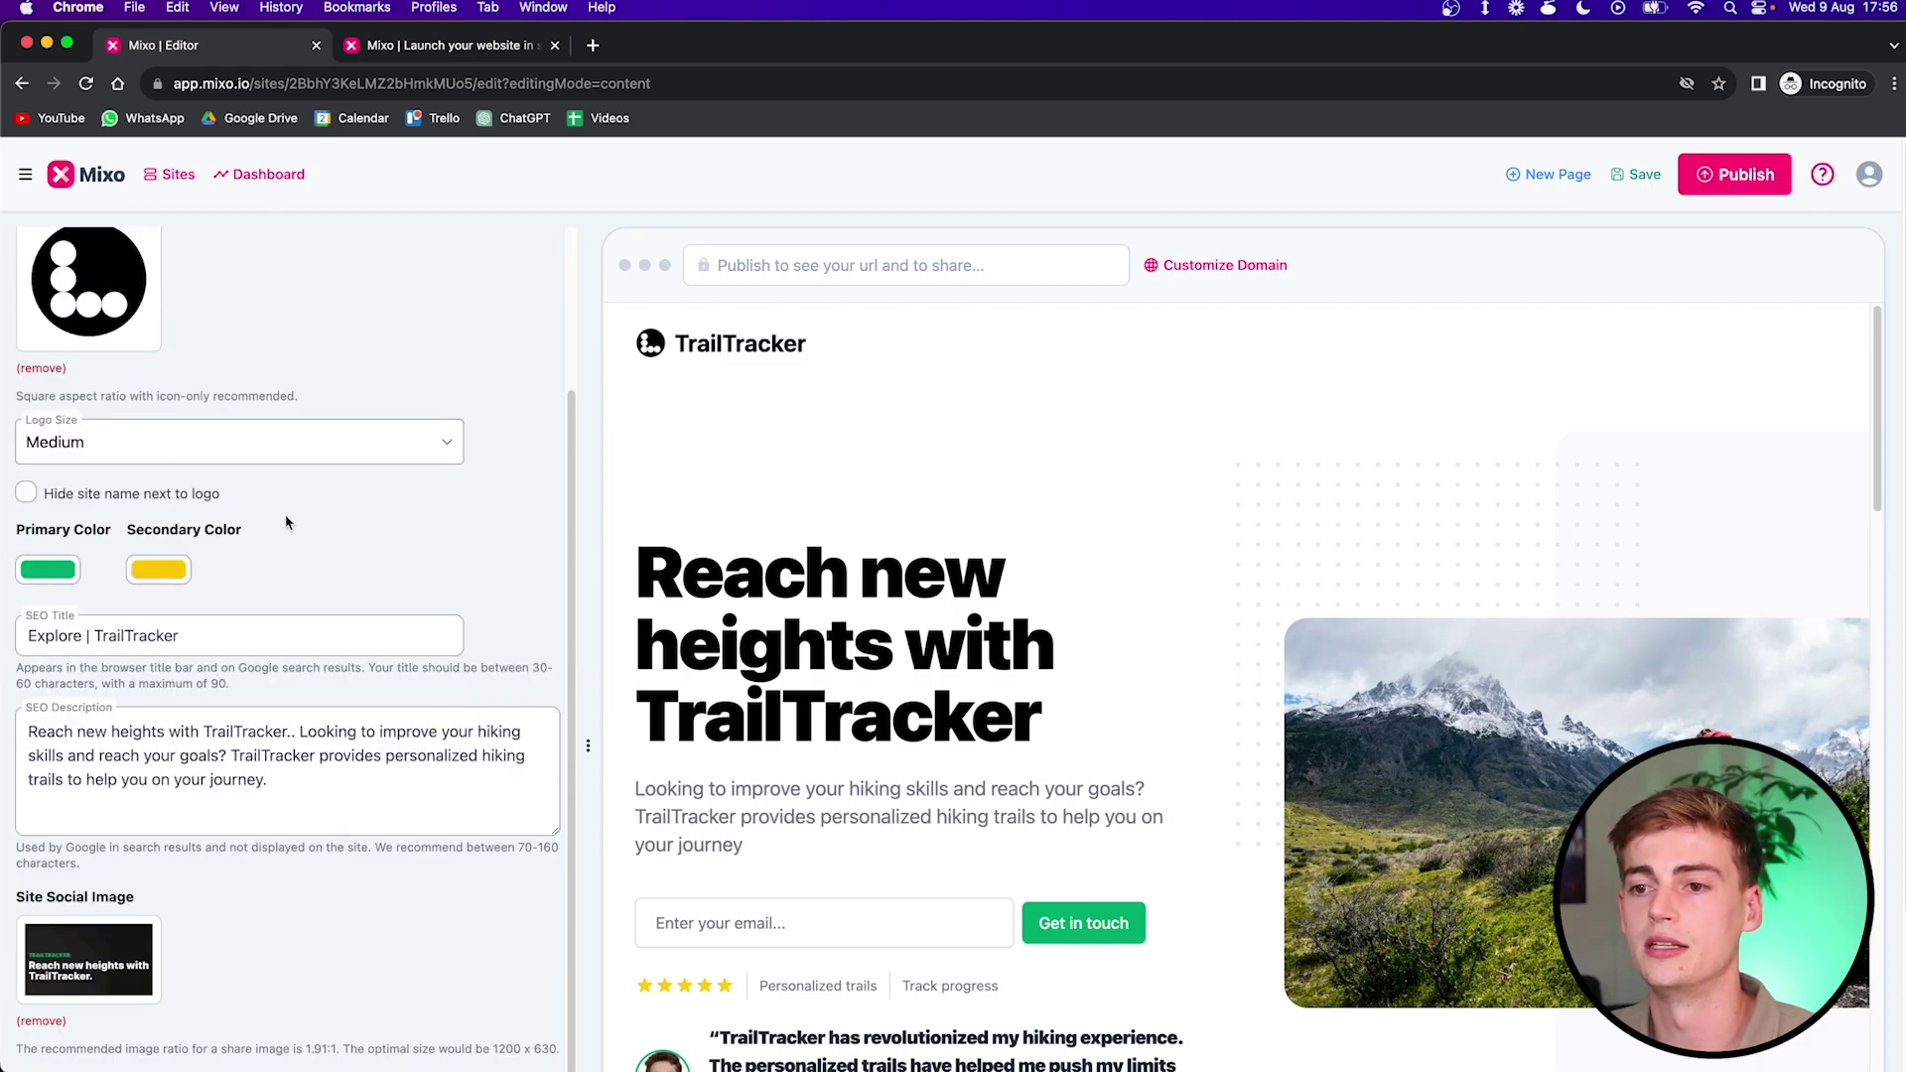
{"action": "scroll", "coordinate": [360, 498], "scroll_direction": "up", "scroll_amount": 3}
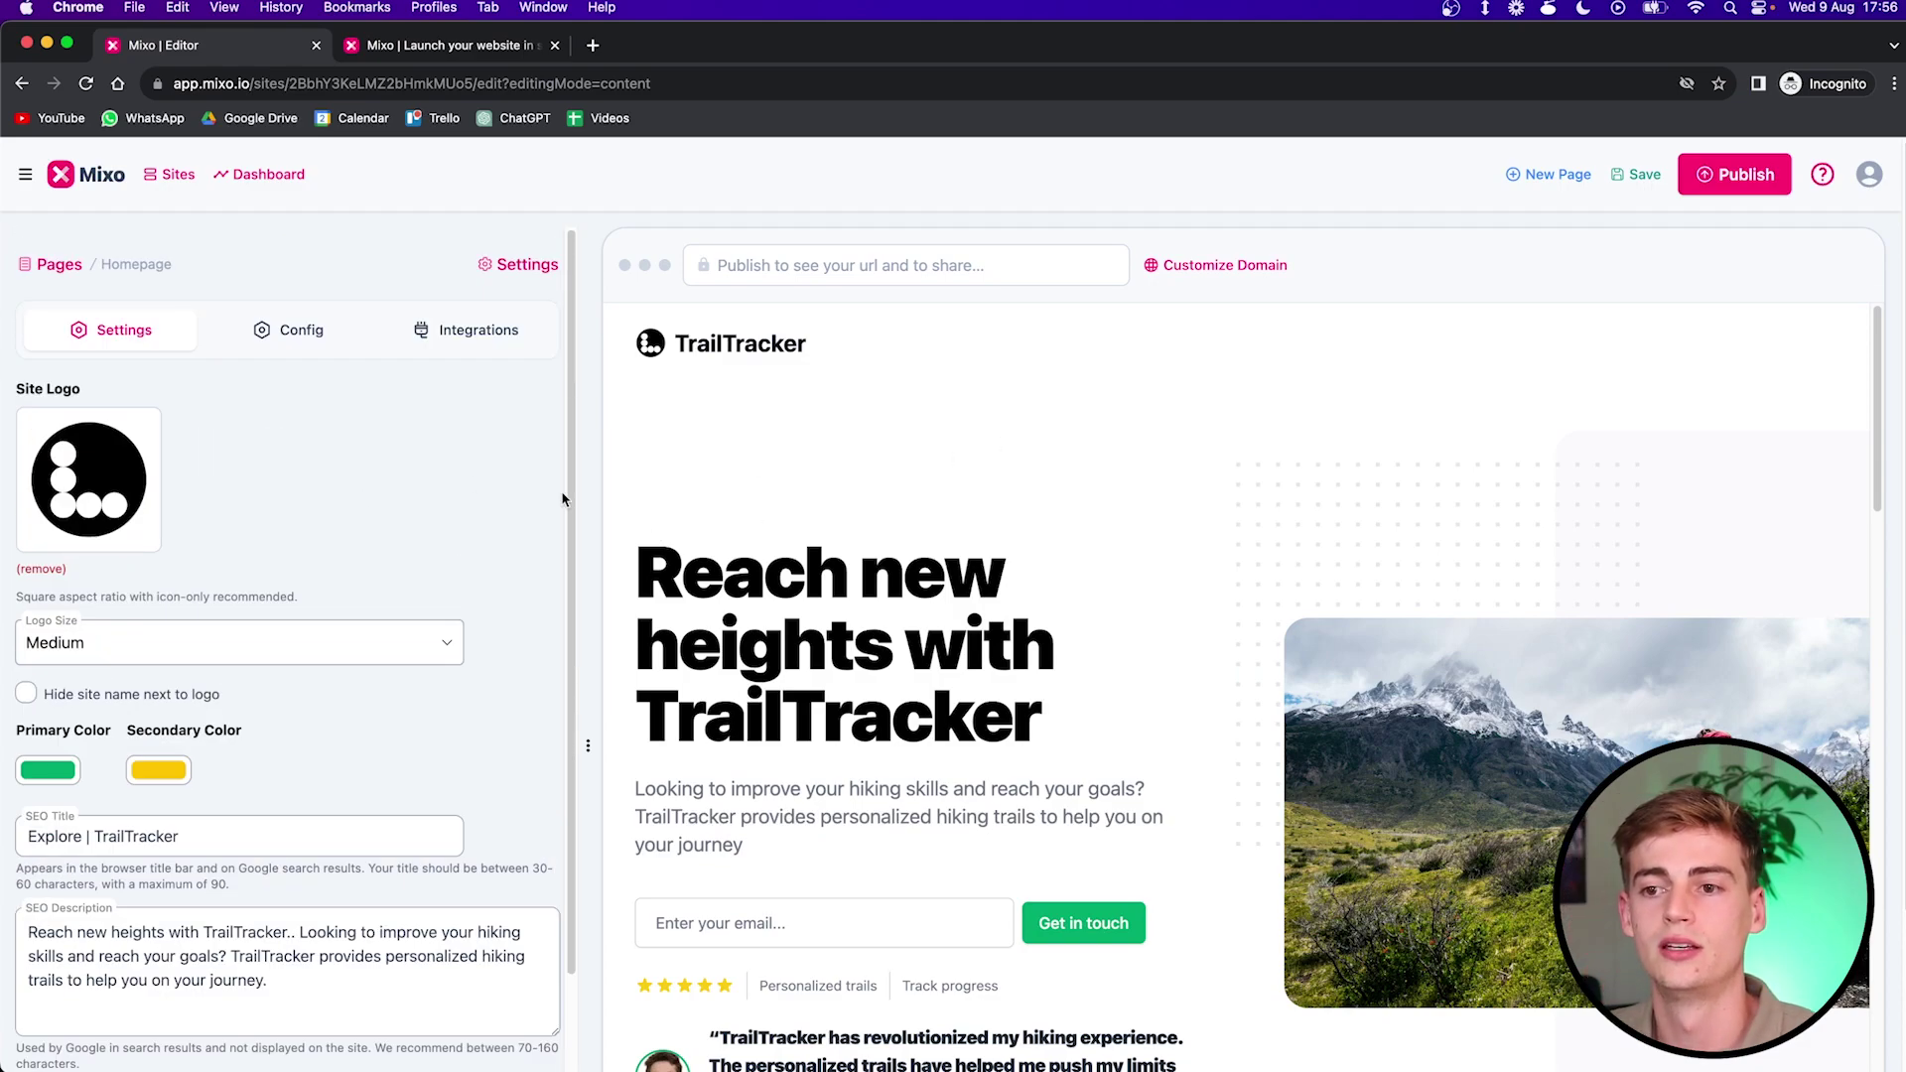
{"action": "left_click", "coordinate": [297, 342]}
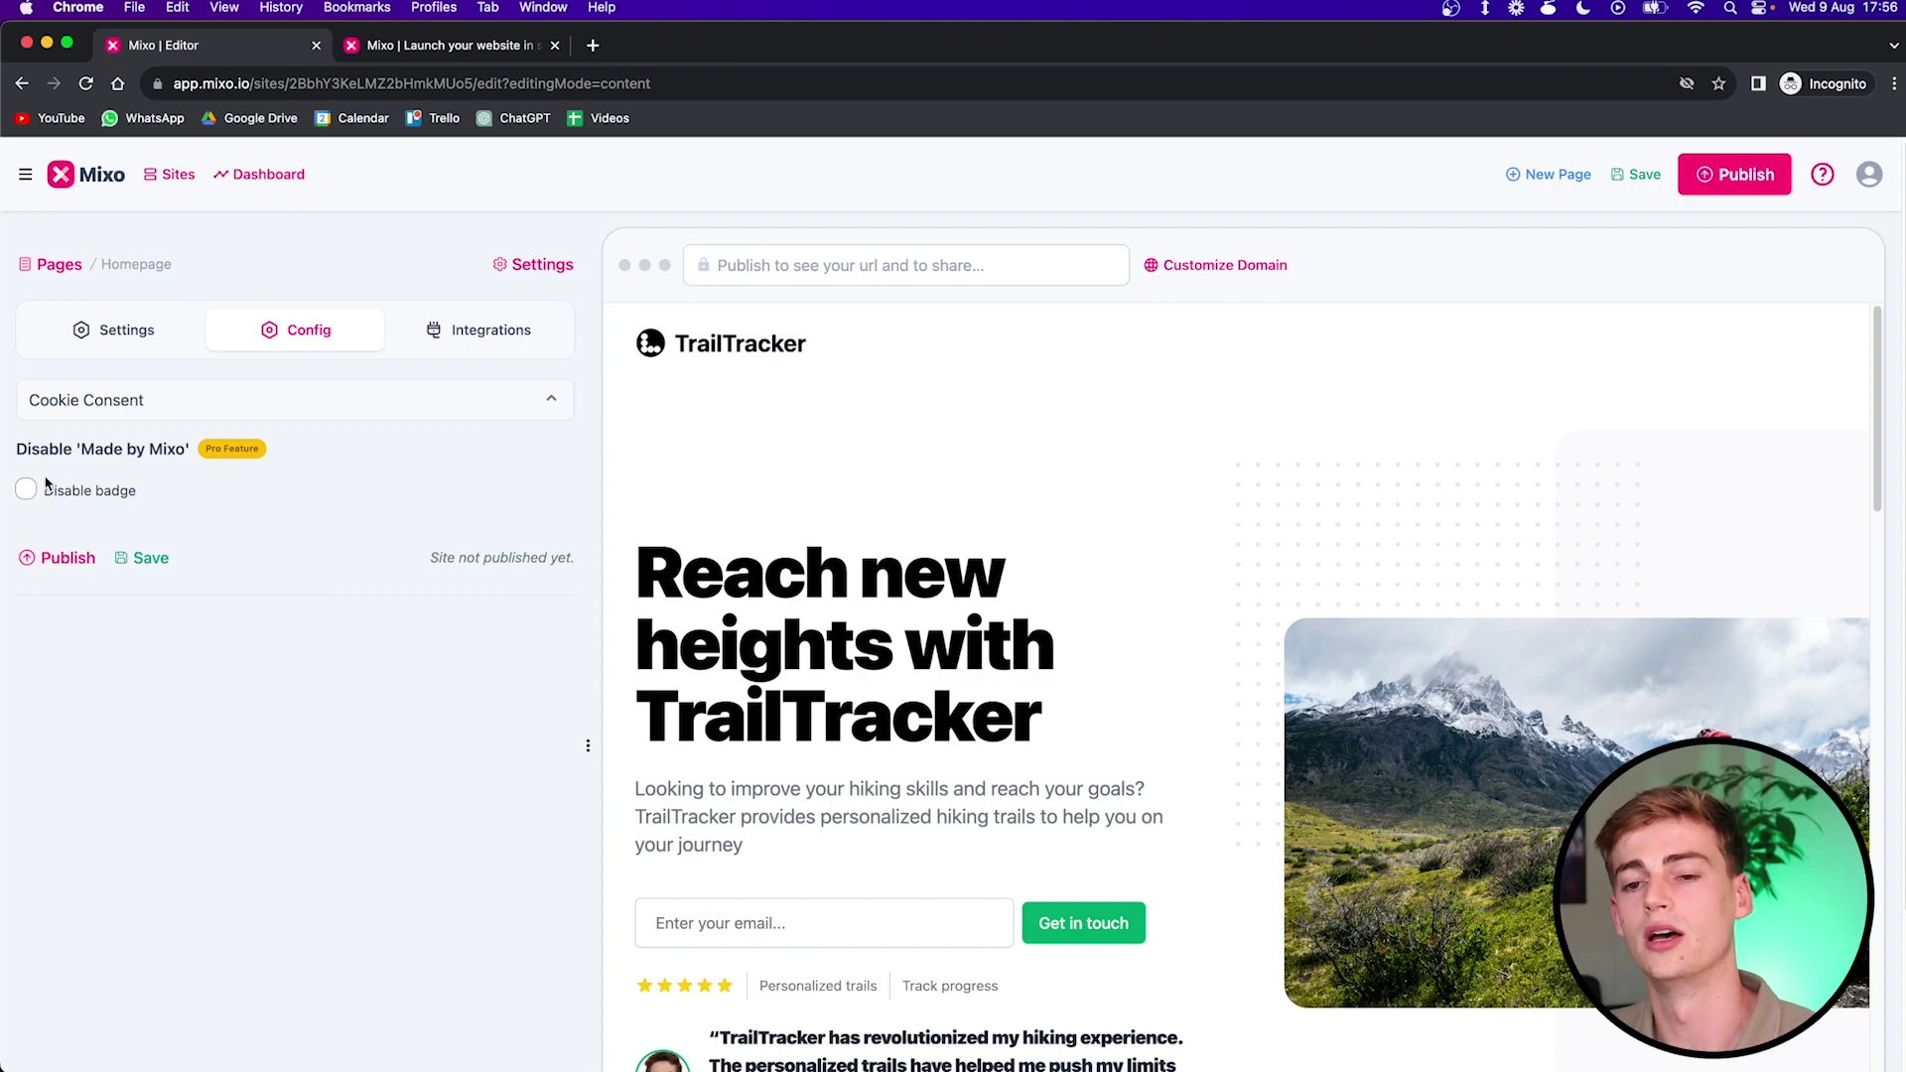
{"action": "left_click", "coordinate": [487, 341]}
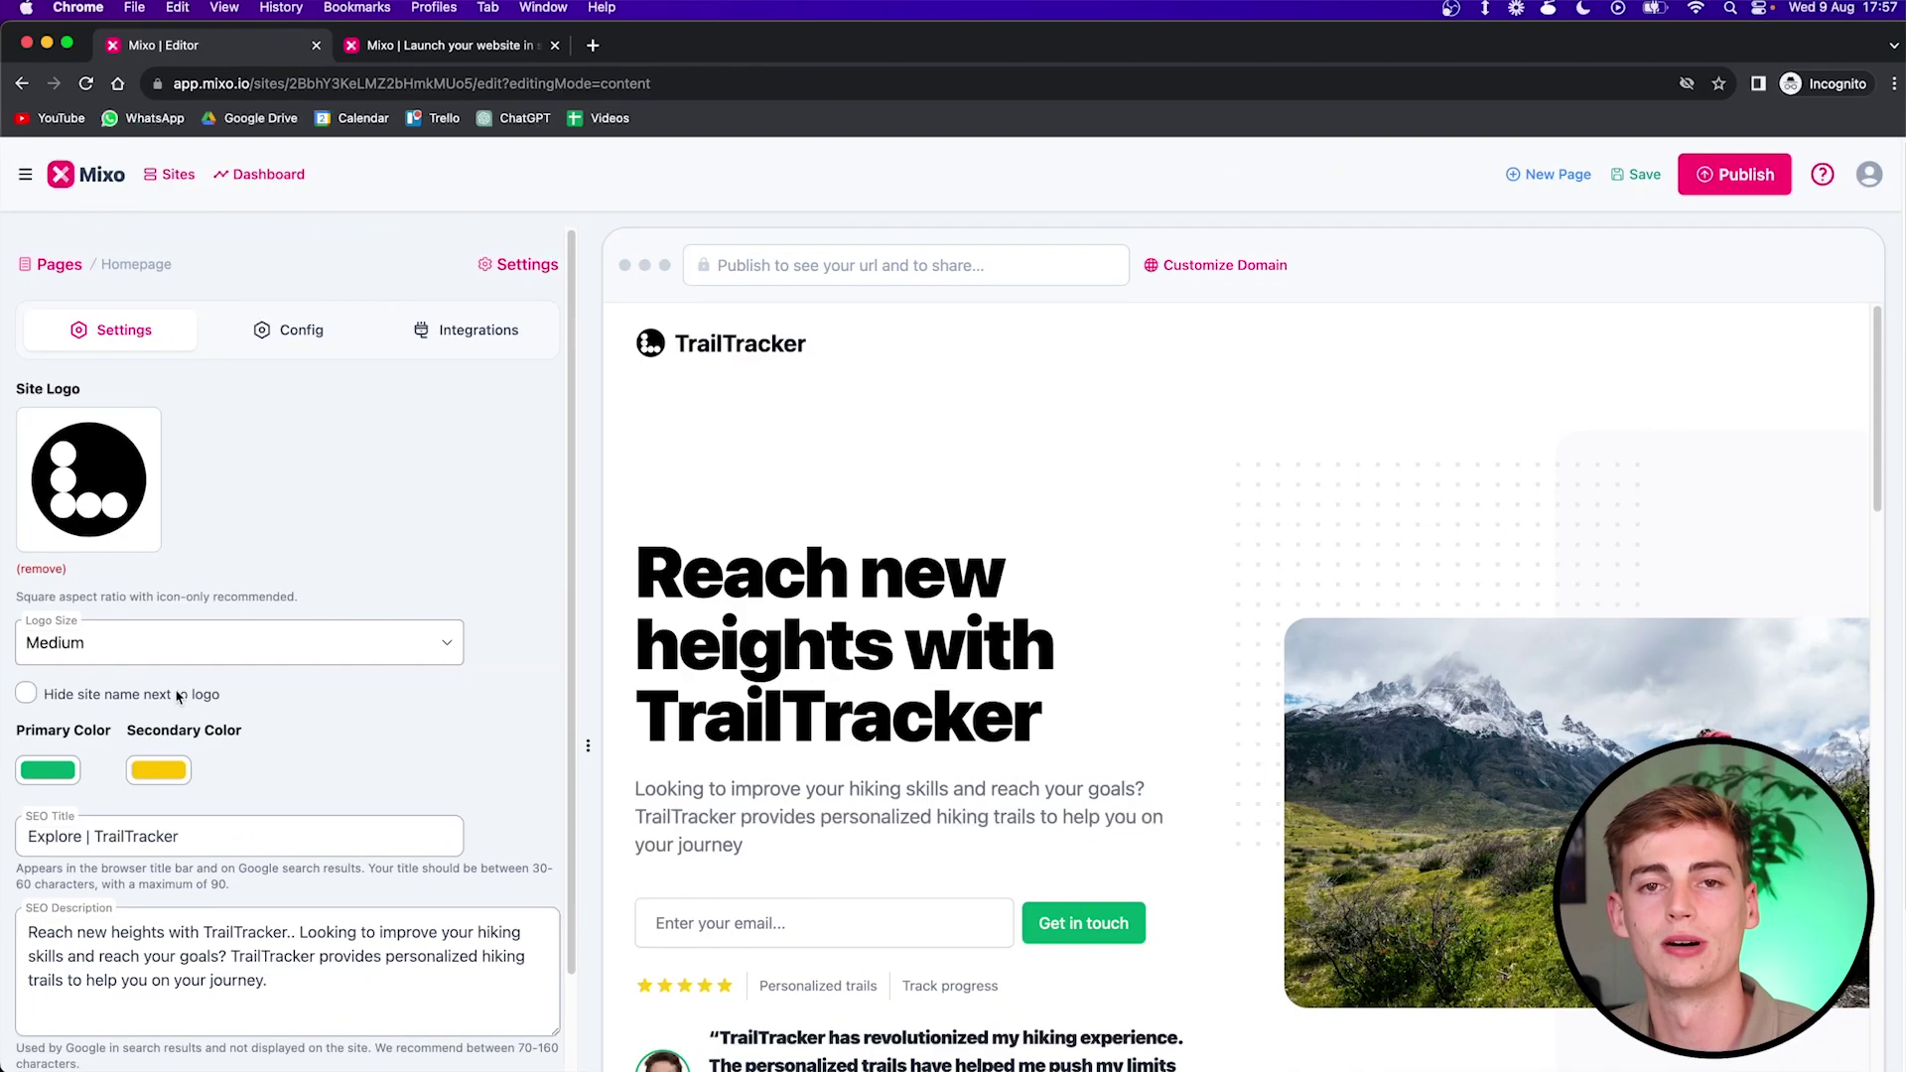
Step: Toggle the site-name-beside-logo option off and on, then make the primary colour red
{"action": "left_click", "coordinate": [26, 694]}
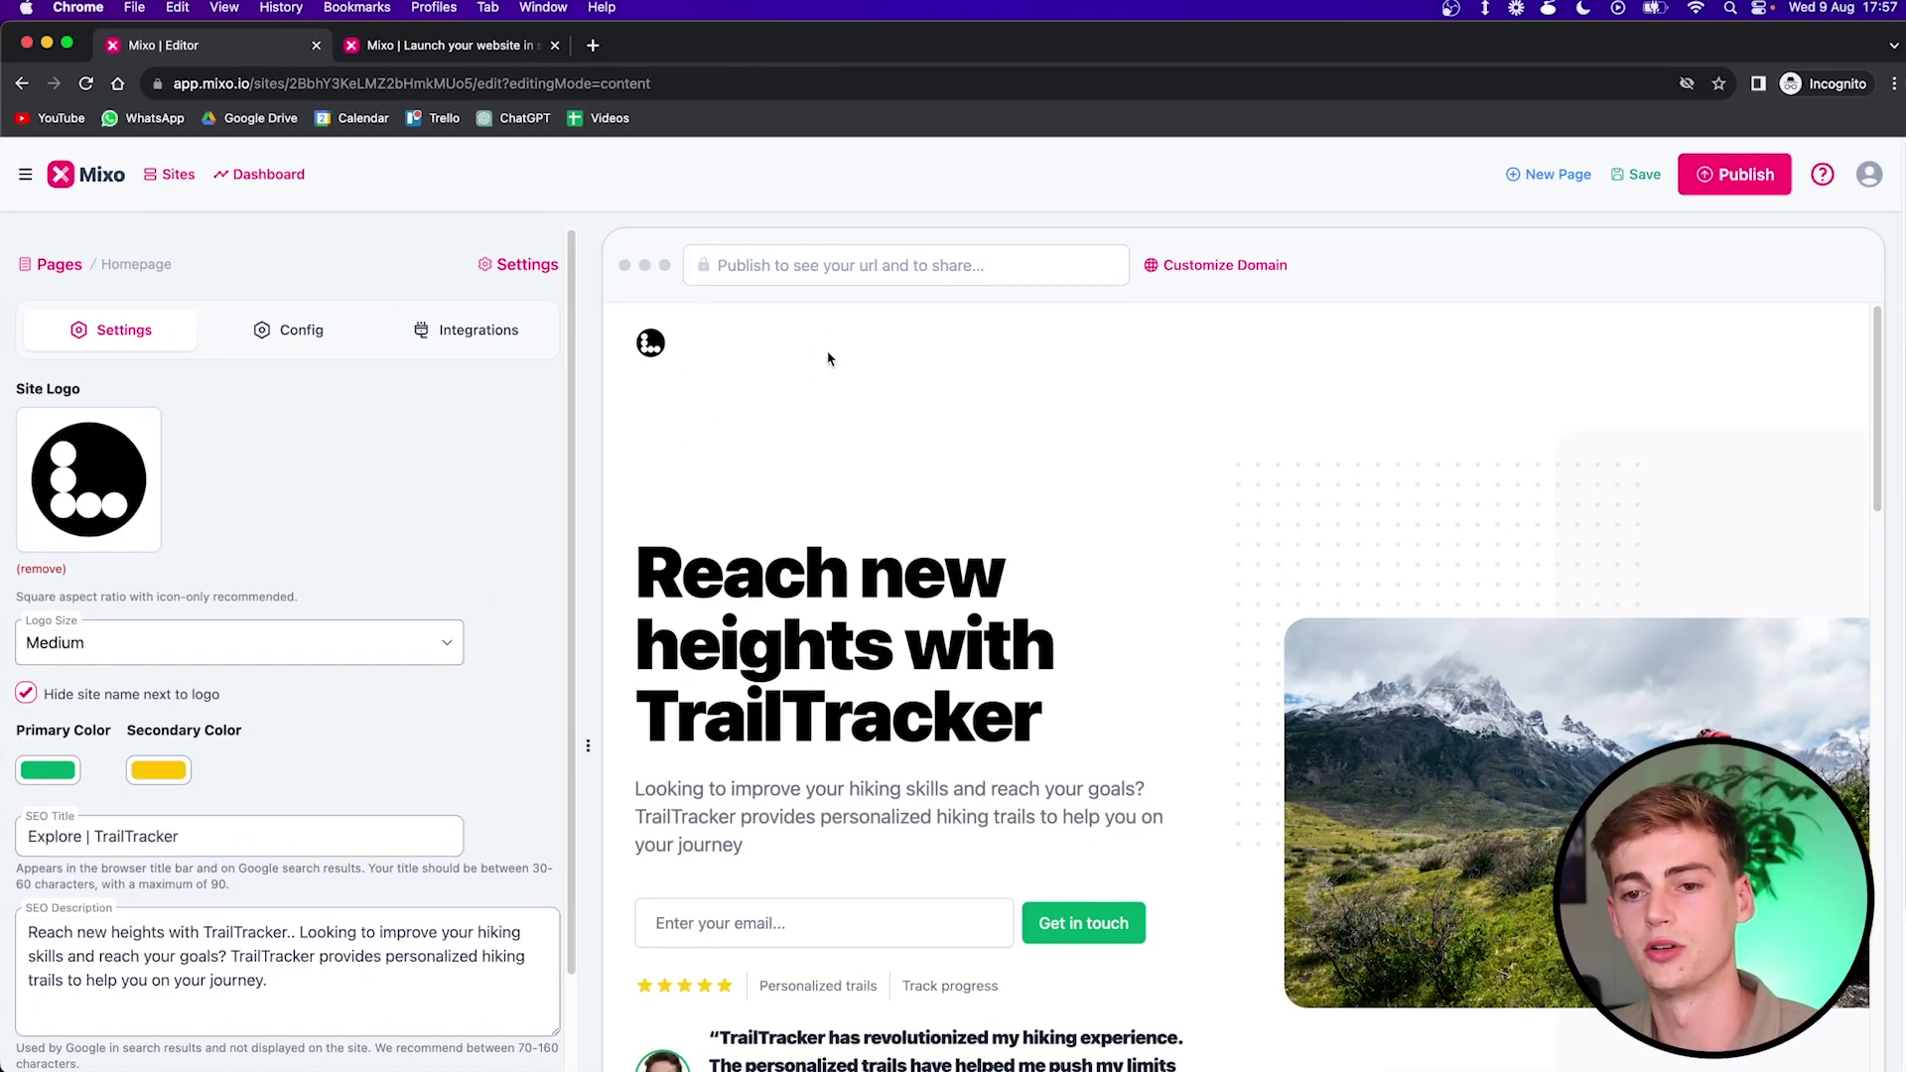
{"action": "left_click", "coordinate": [27, 695]}
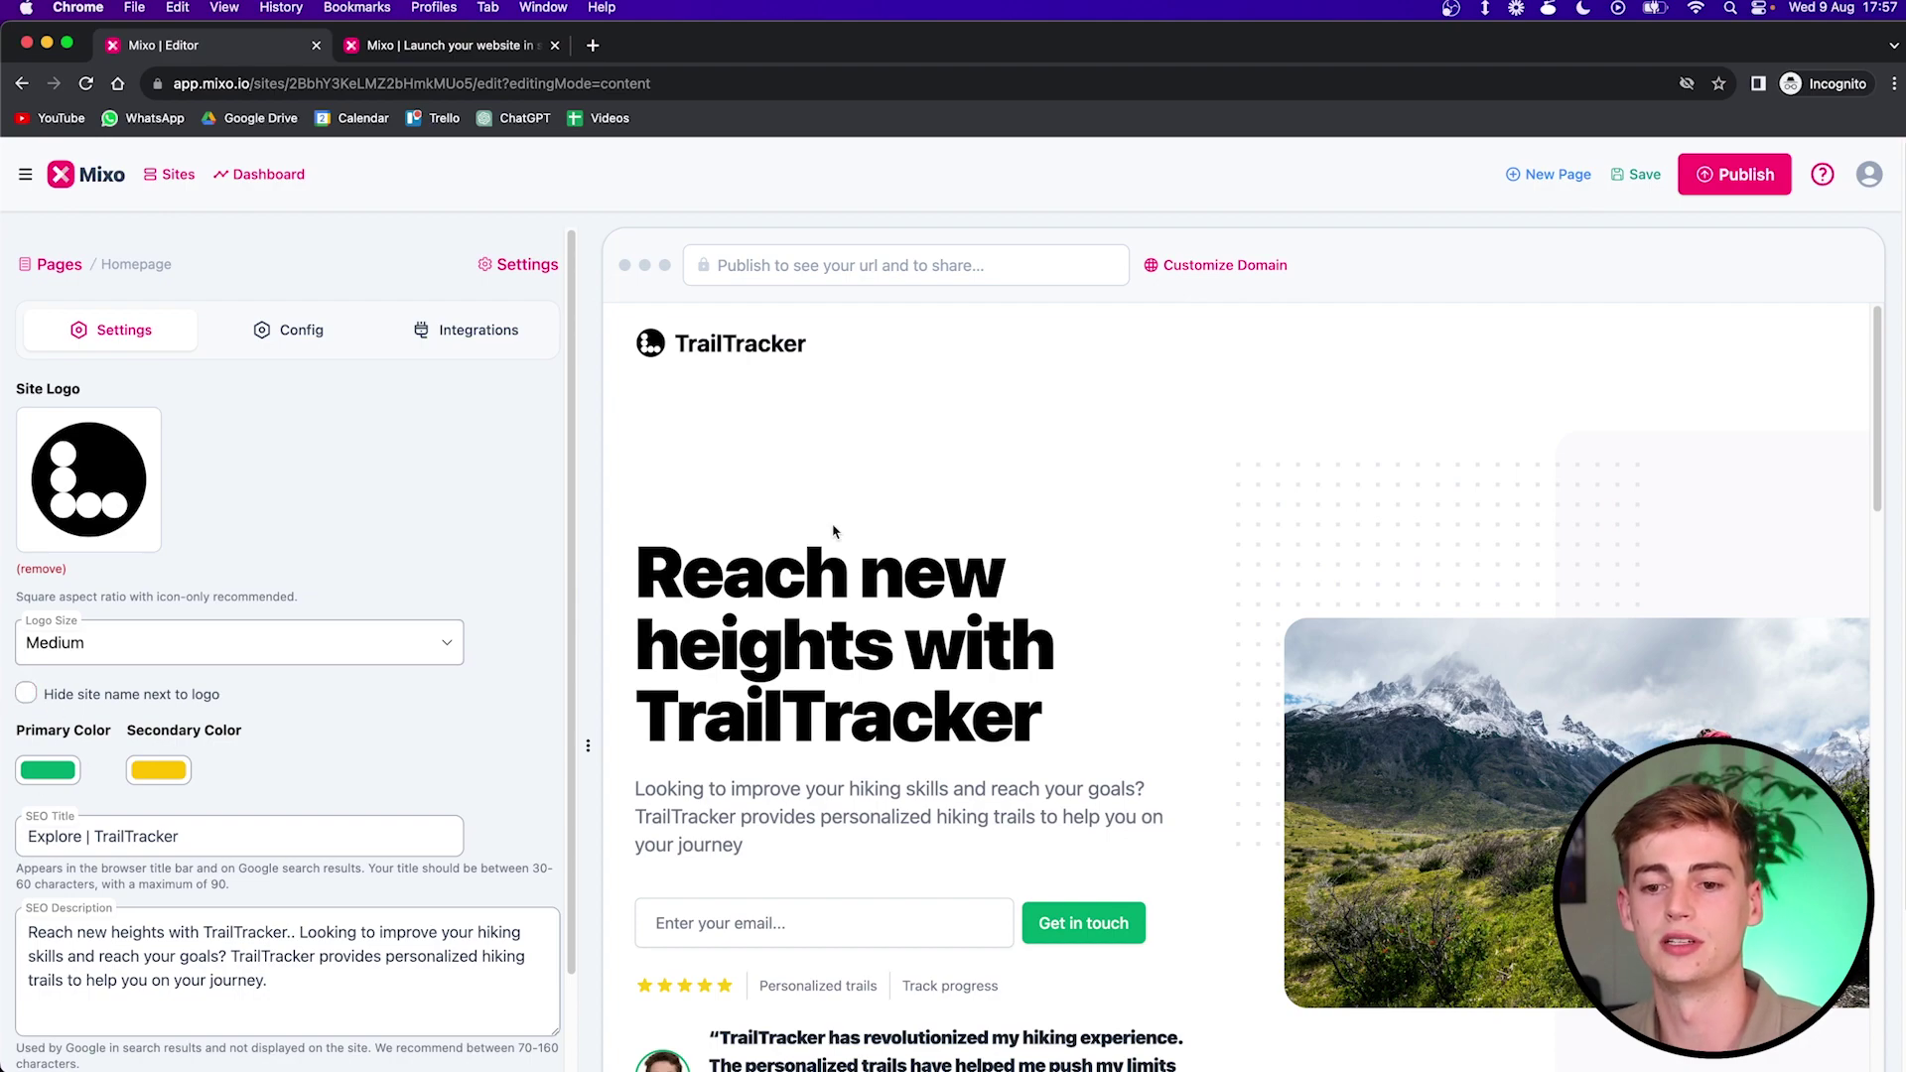
{"action": "scroll", "coordinate": [377, 497], "scroll_direction": "down", "scroll_amount": 3}
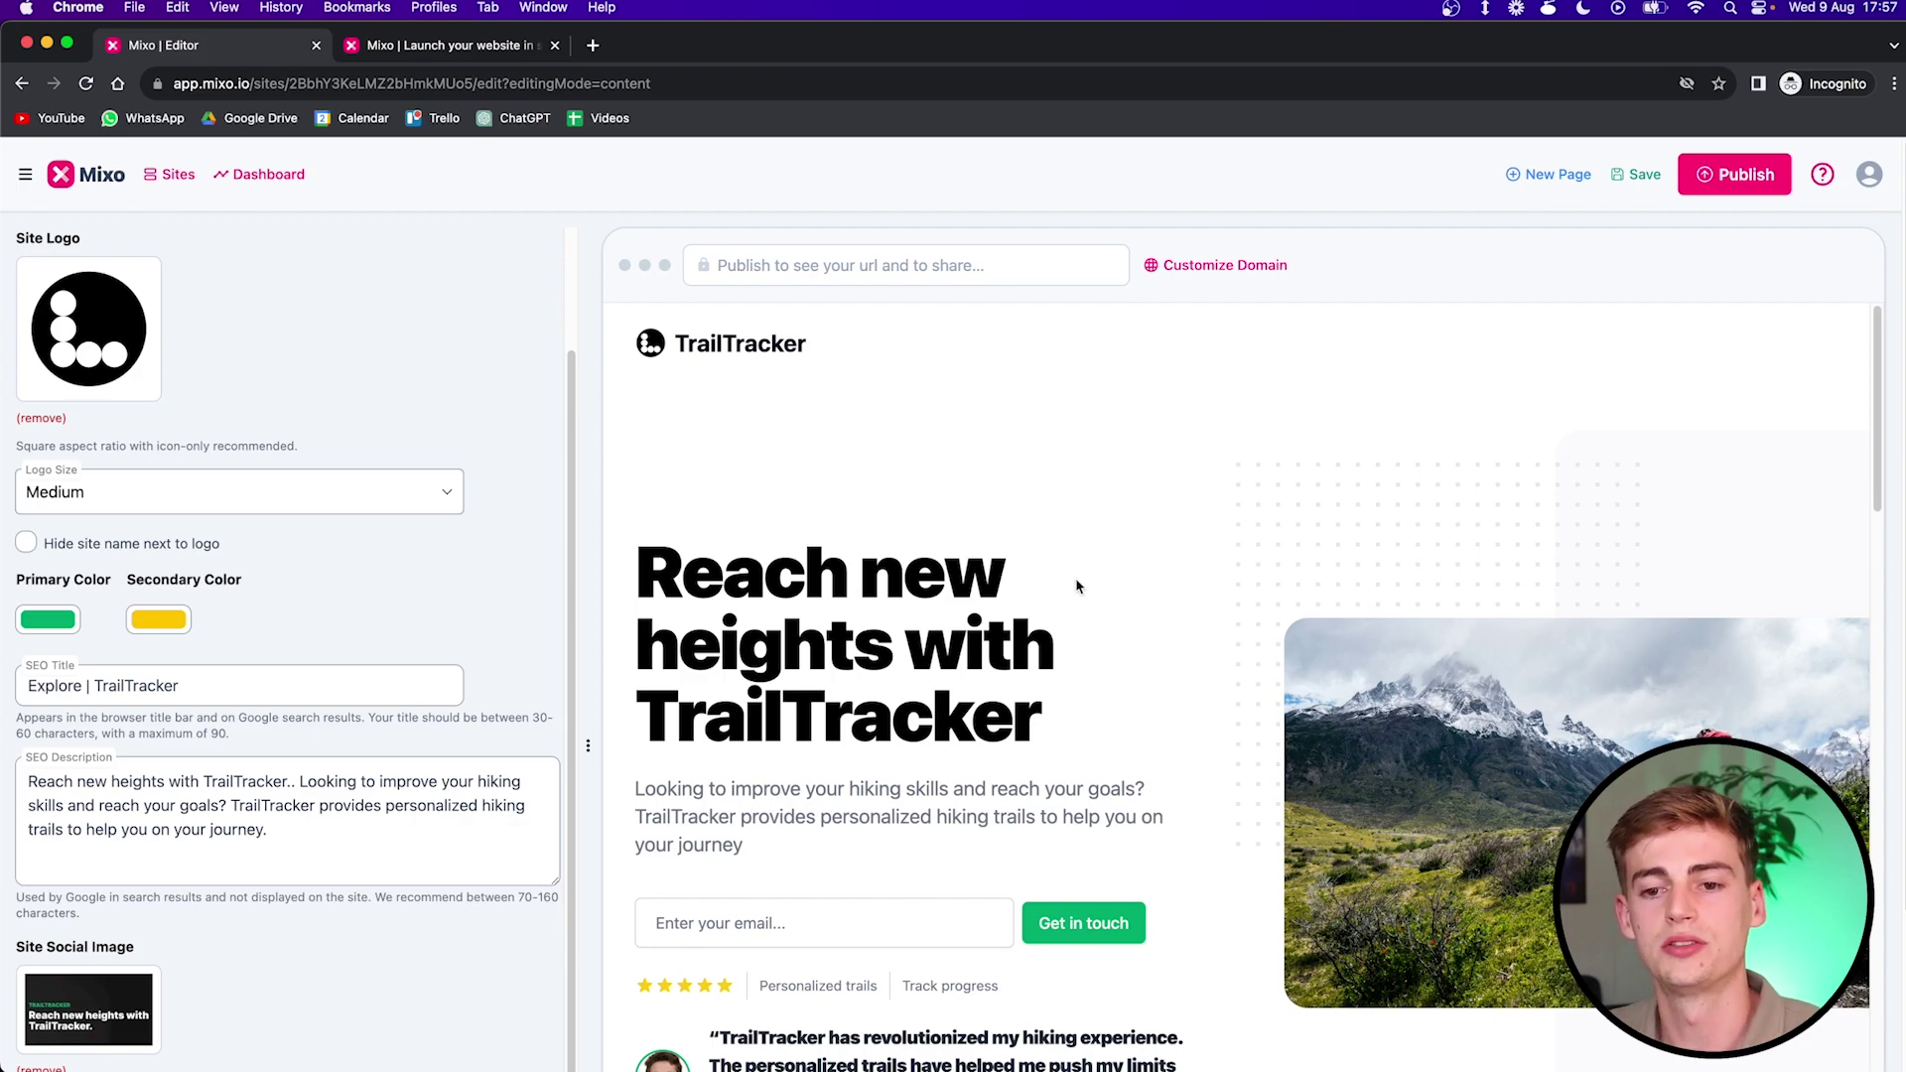
{"action": "scroll", "coordinate": [1076, 586], "scroll_direction": "down", "scroll_amount": 3}
{"action": "left_click", "coordinate": [52, 624]}
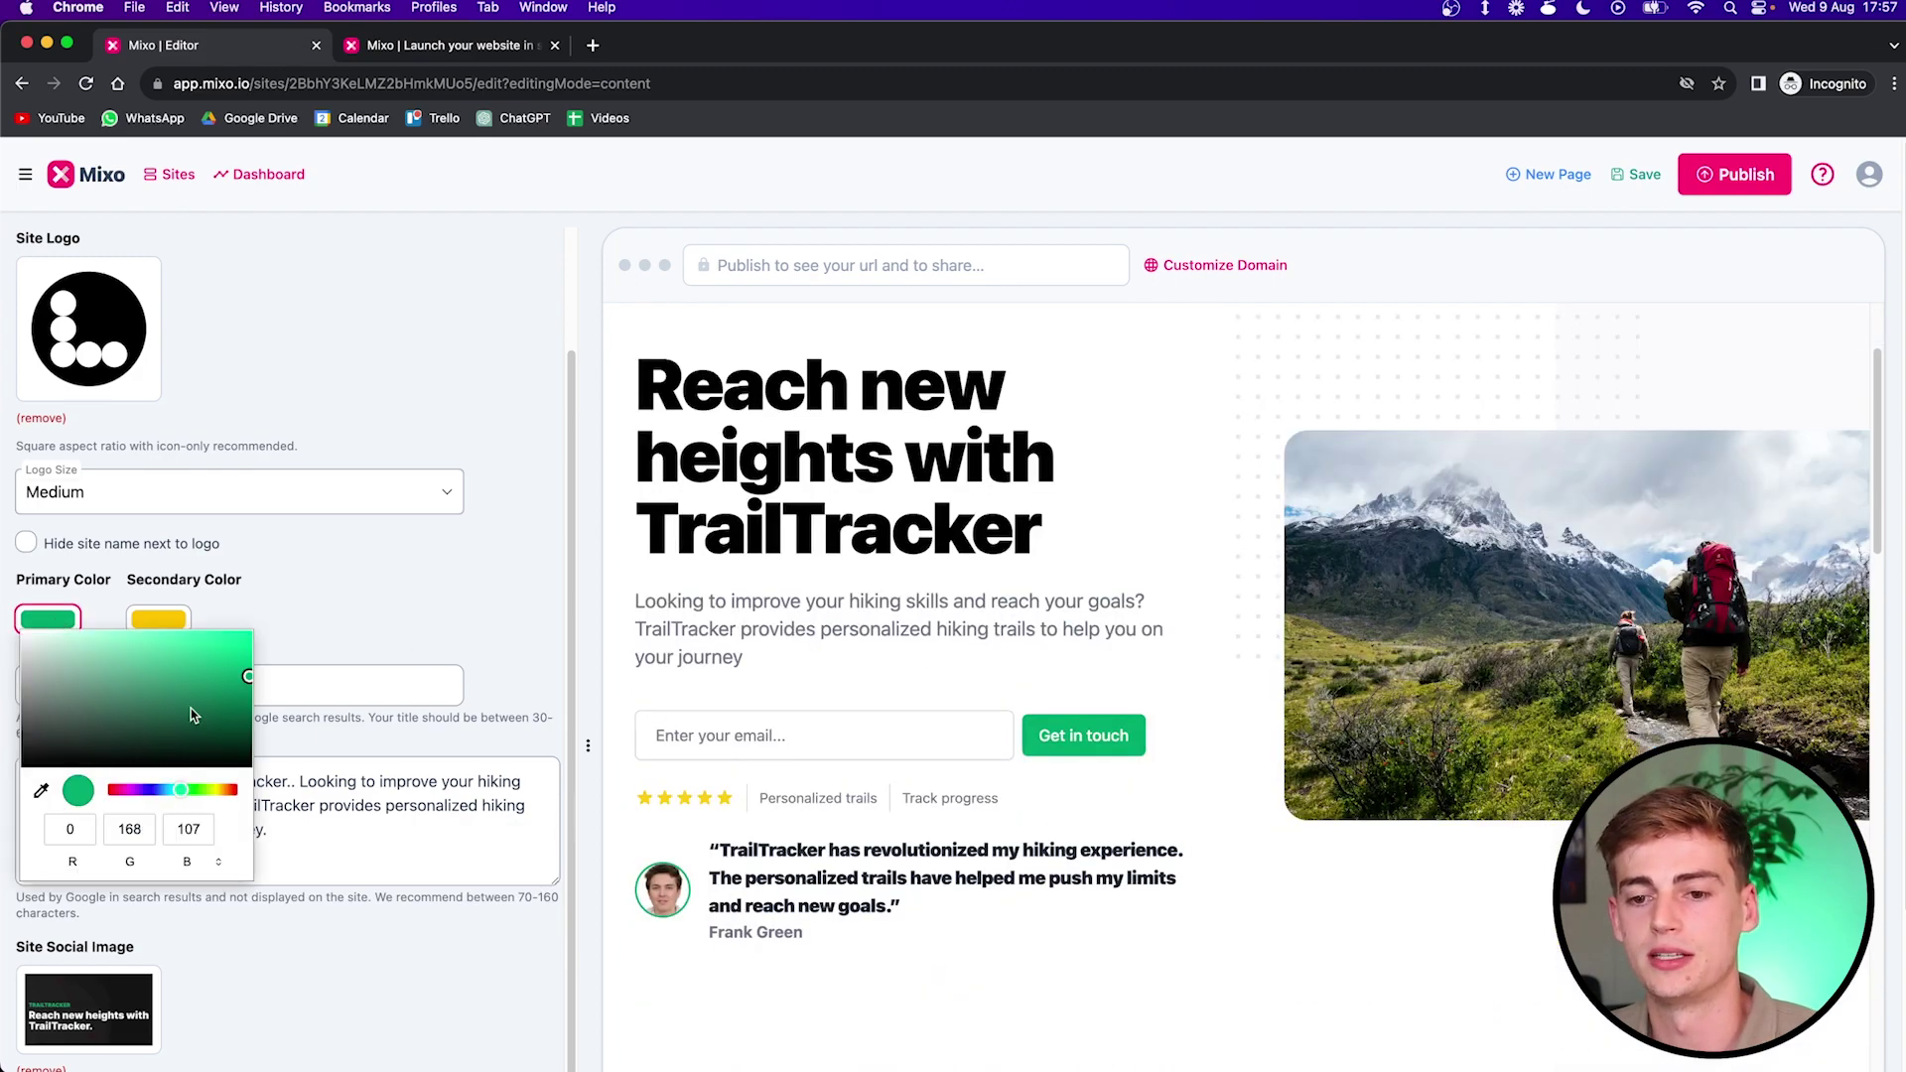
{"action": "left_click_drag", "start_coordinate": [171, 791], "coordinate": [250, 794]}
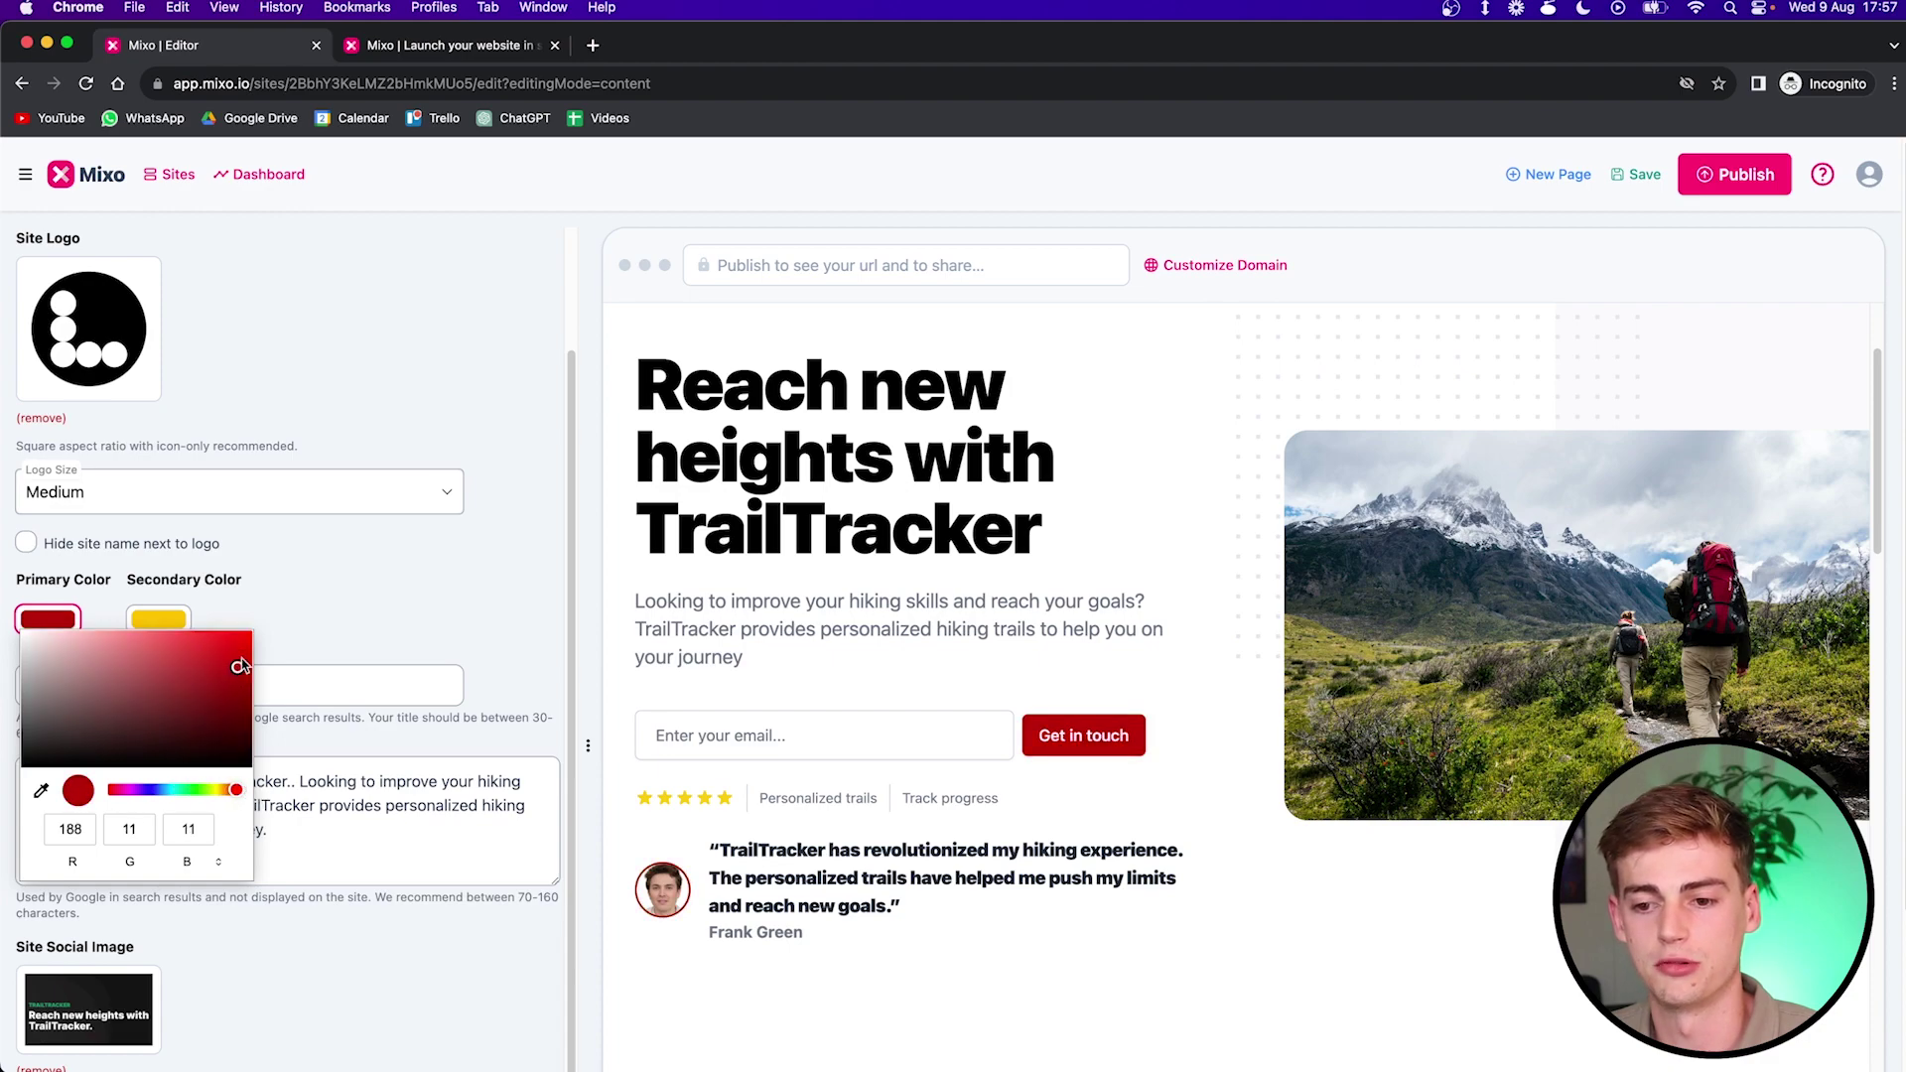
{"action": "left_click", "coordinate": [240, 607]}
Step: Set the site's secondary colour to black
{"action": "left_click", "coordinate": [162, 622]}
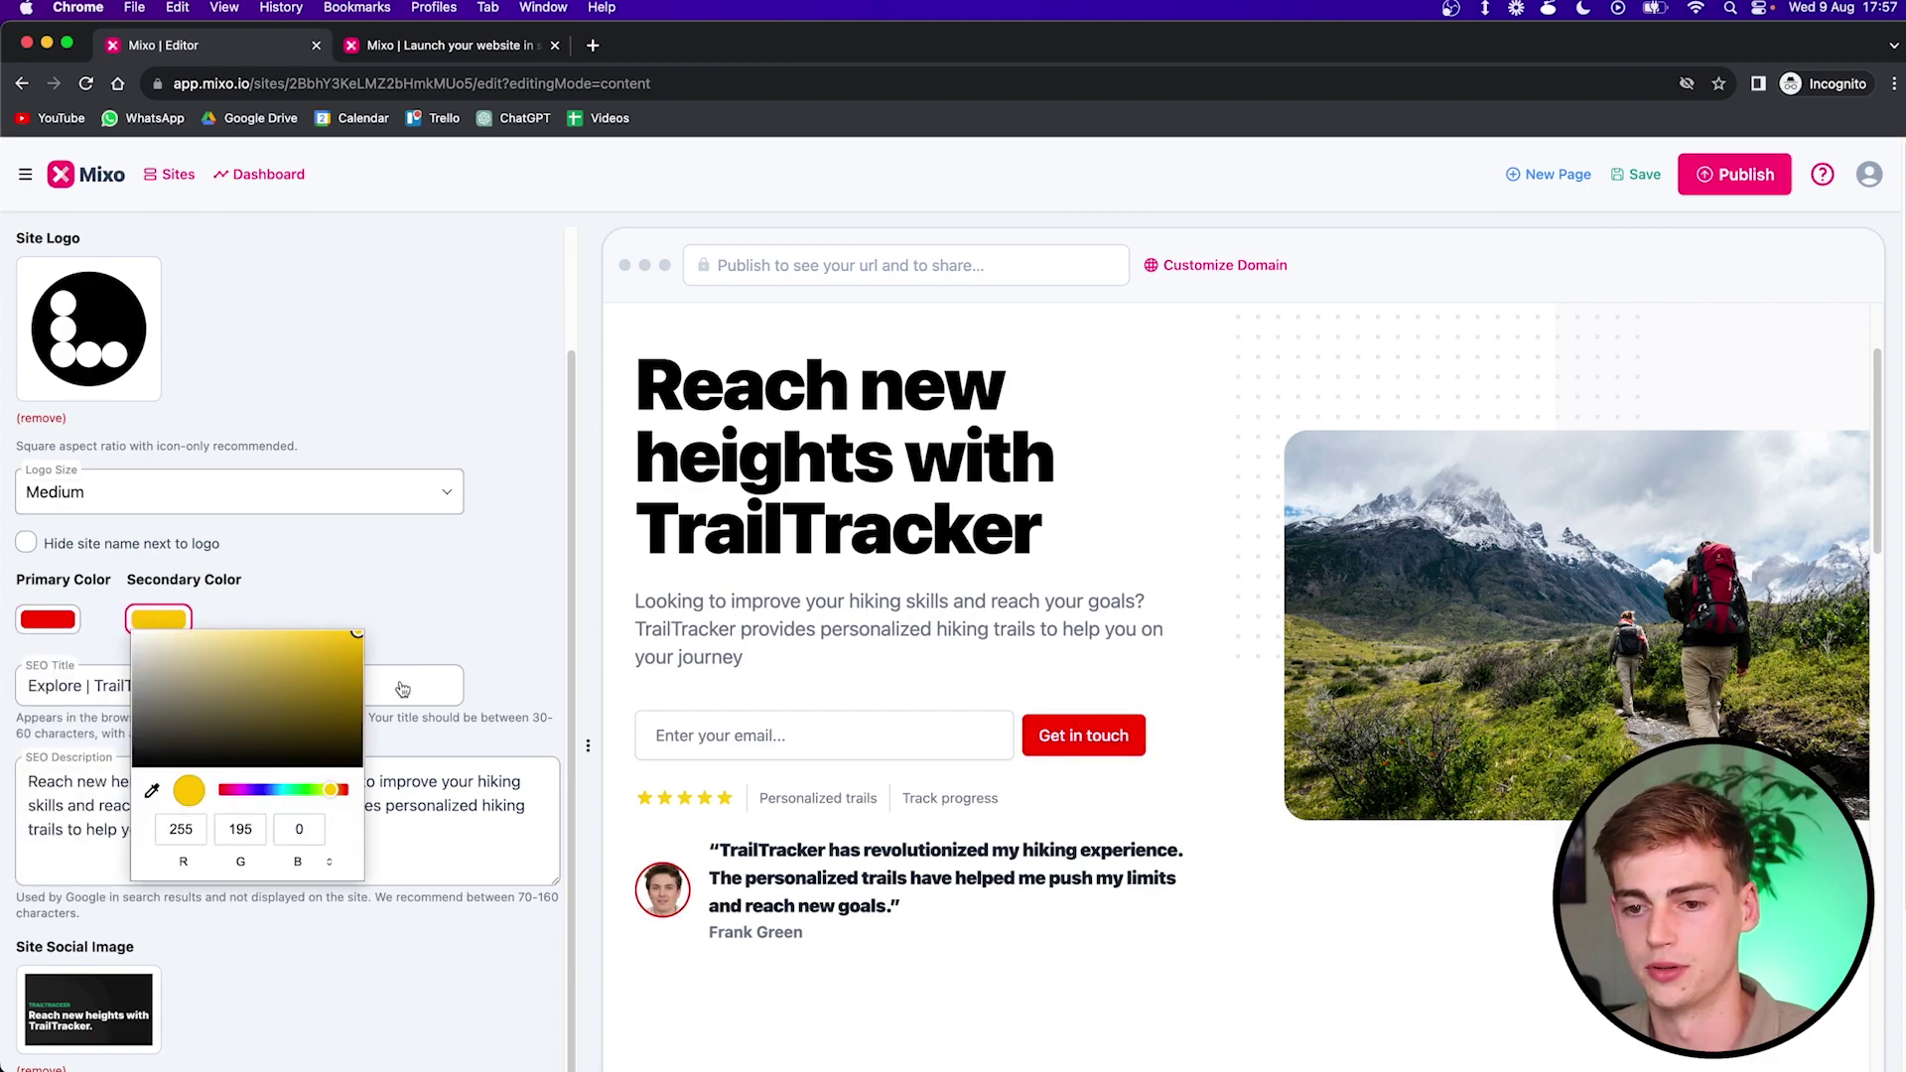
{"action": "left_click_drag", "start_coordinate": [294, 679], "coordinate": [78, 802]}
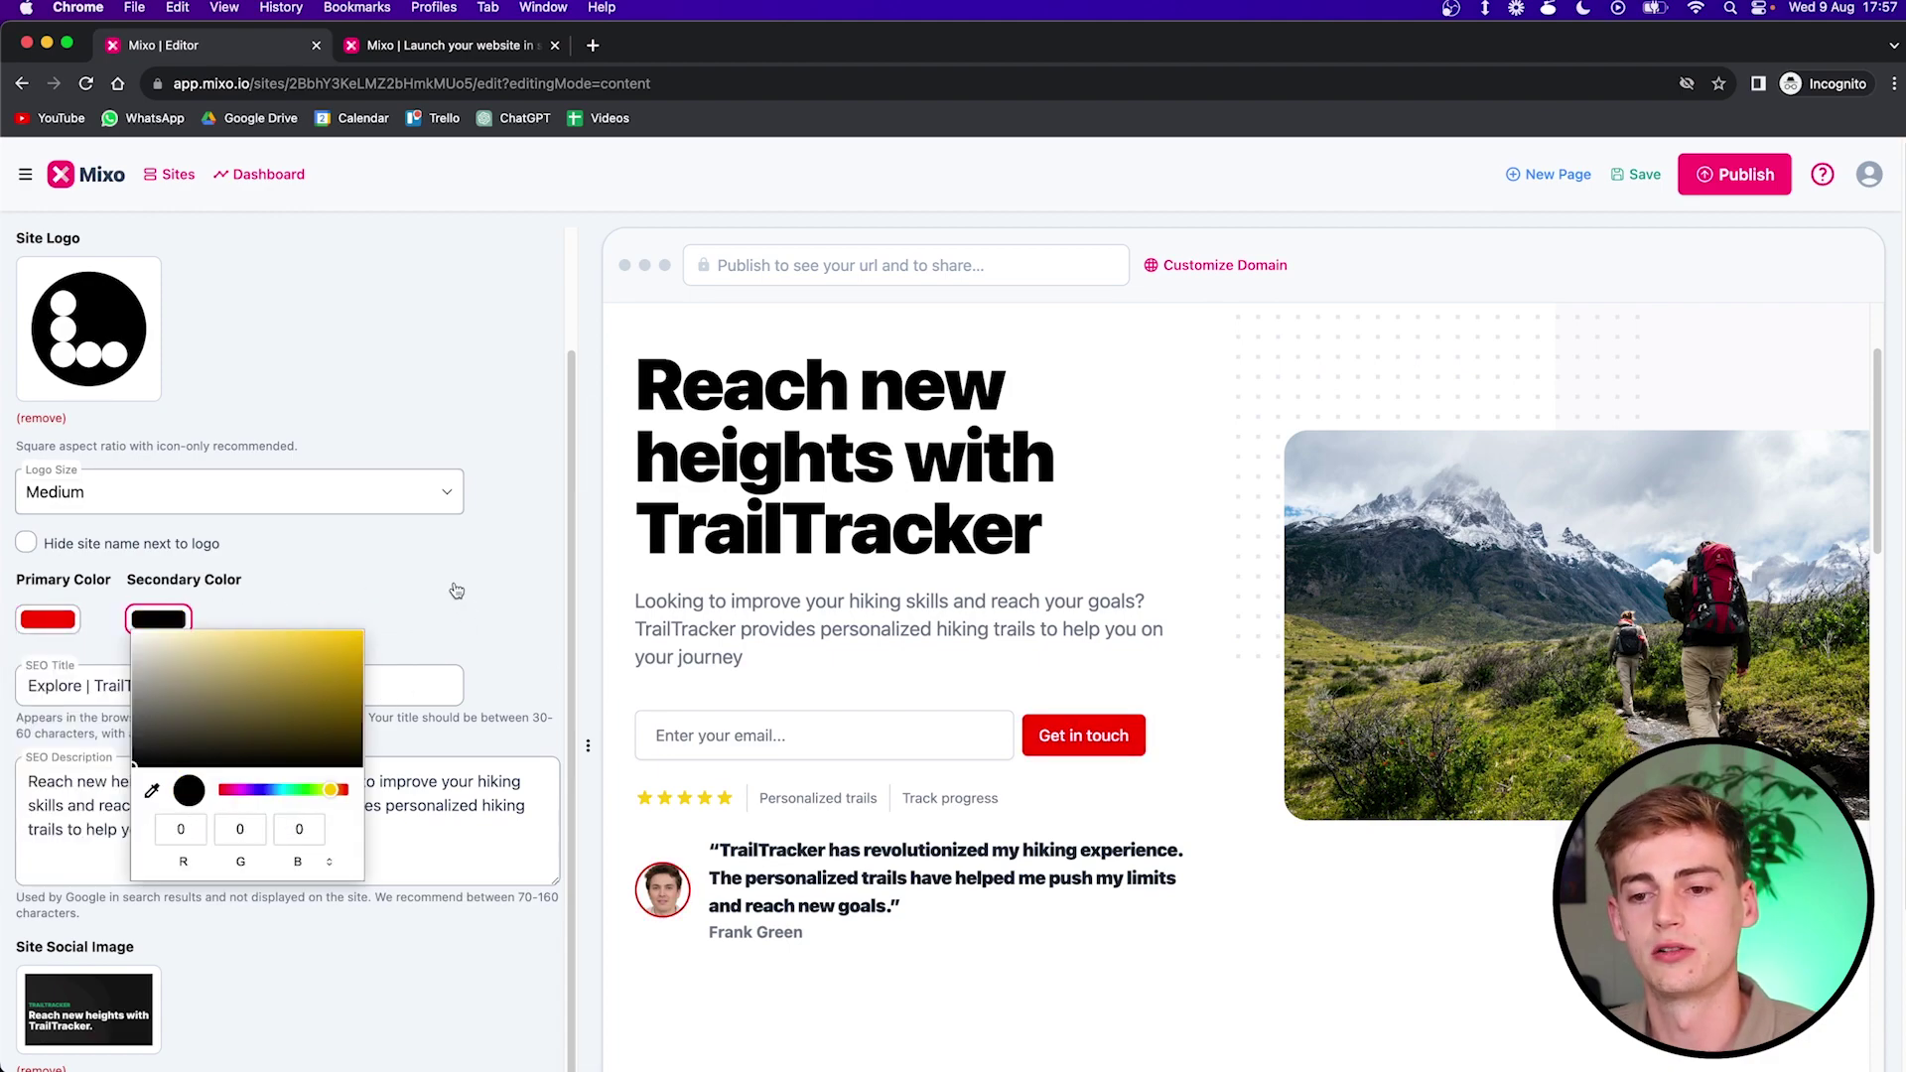
{"action": "left_click", "coordinate": [399, 580]}
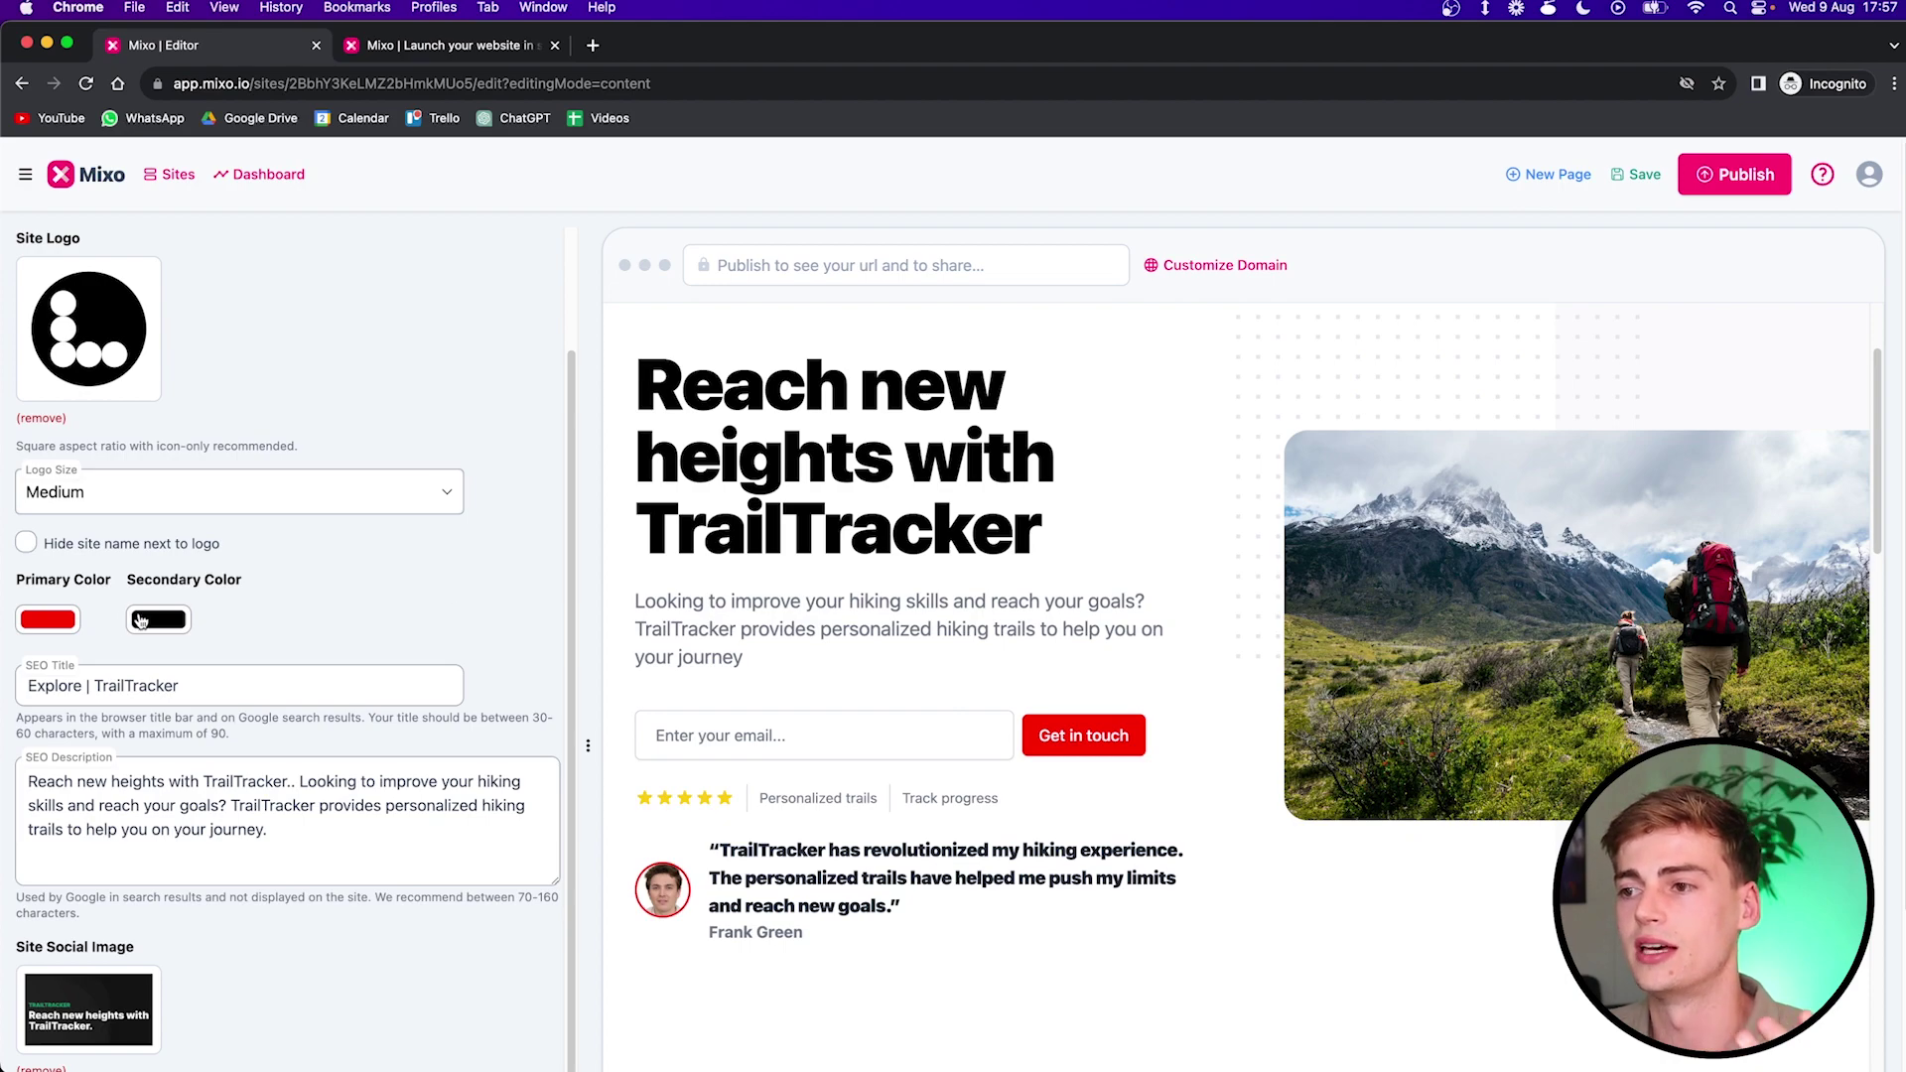
Step: Scroll down the sites list to reach the VideoEditPro site
{"action": "scroll", "coordinate": [297, 657], "scroll_direction": "down", "scroll_amount": 2}
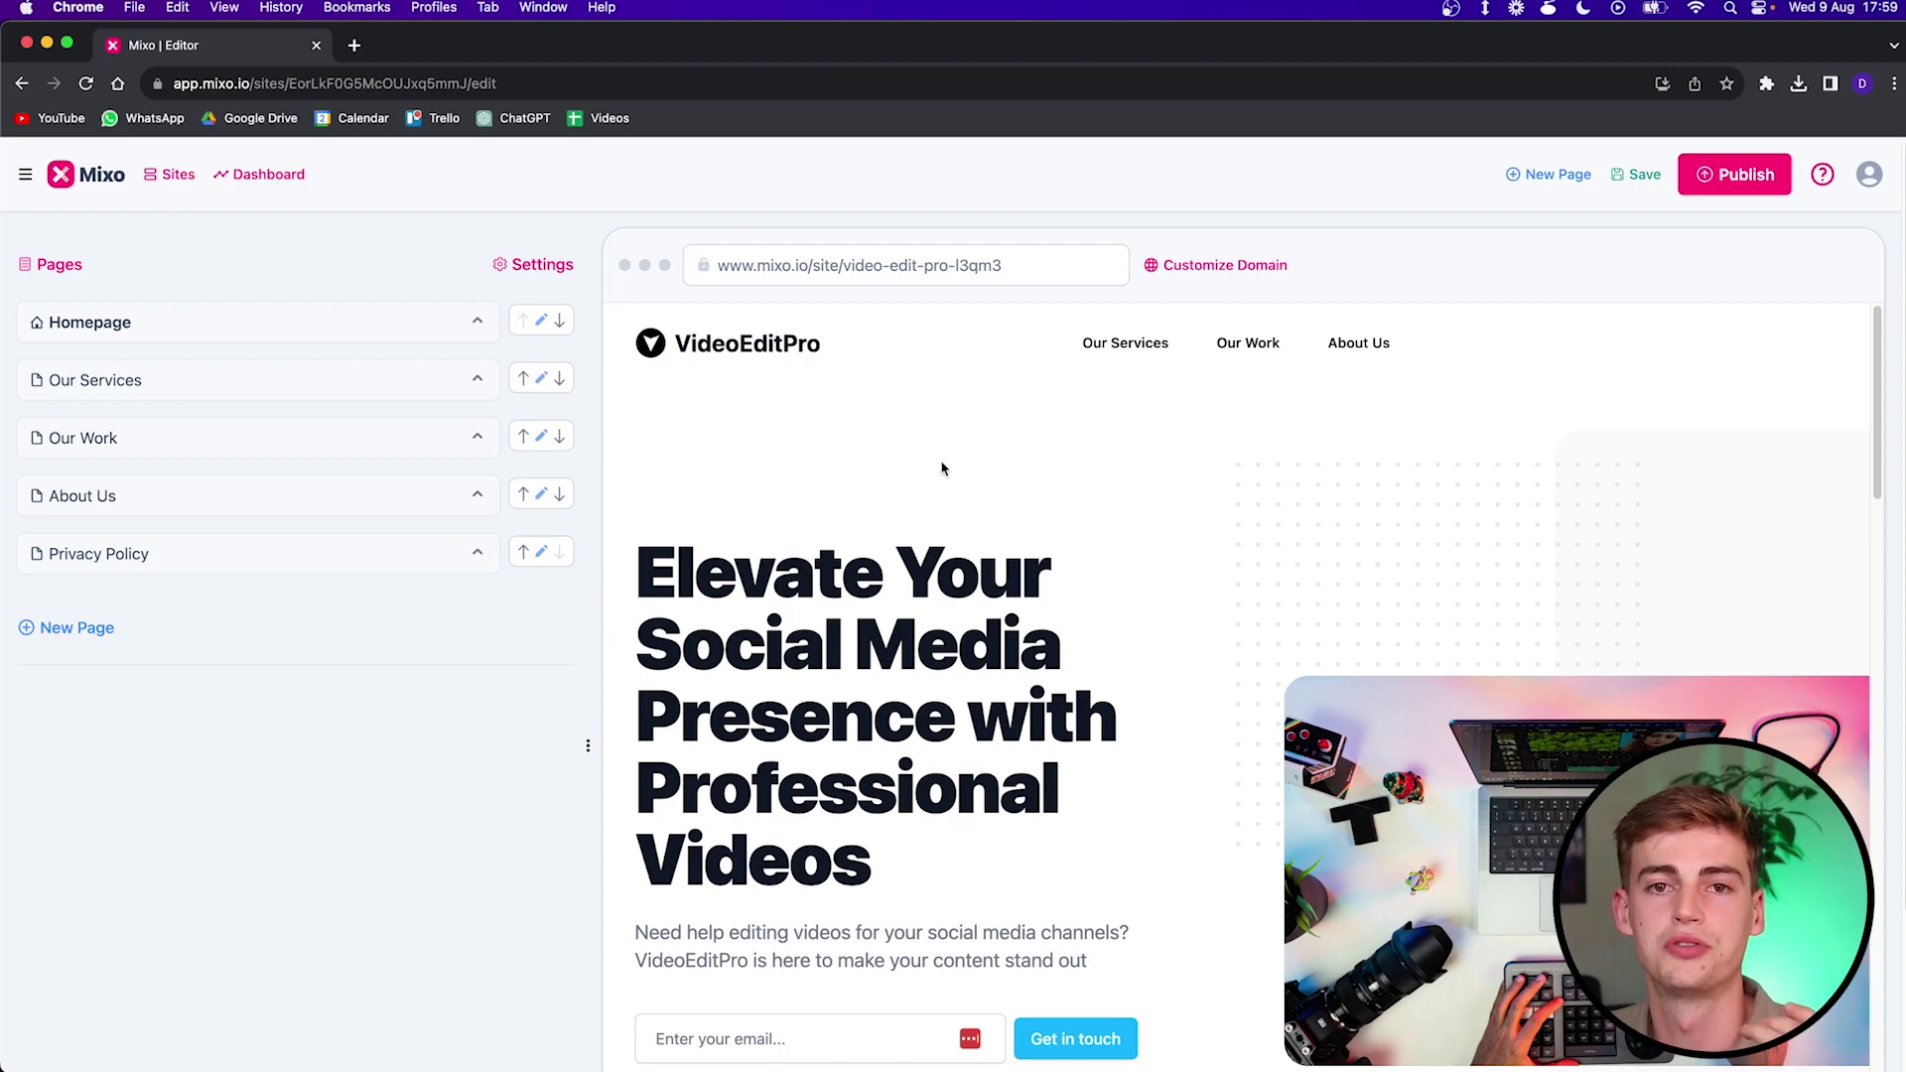
Step: Open Customize Domain and enter 'videoeditpro' as the mixo.io subdomain
{"action": "left_click", "coordinate": [1215, 265]}
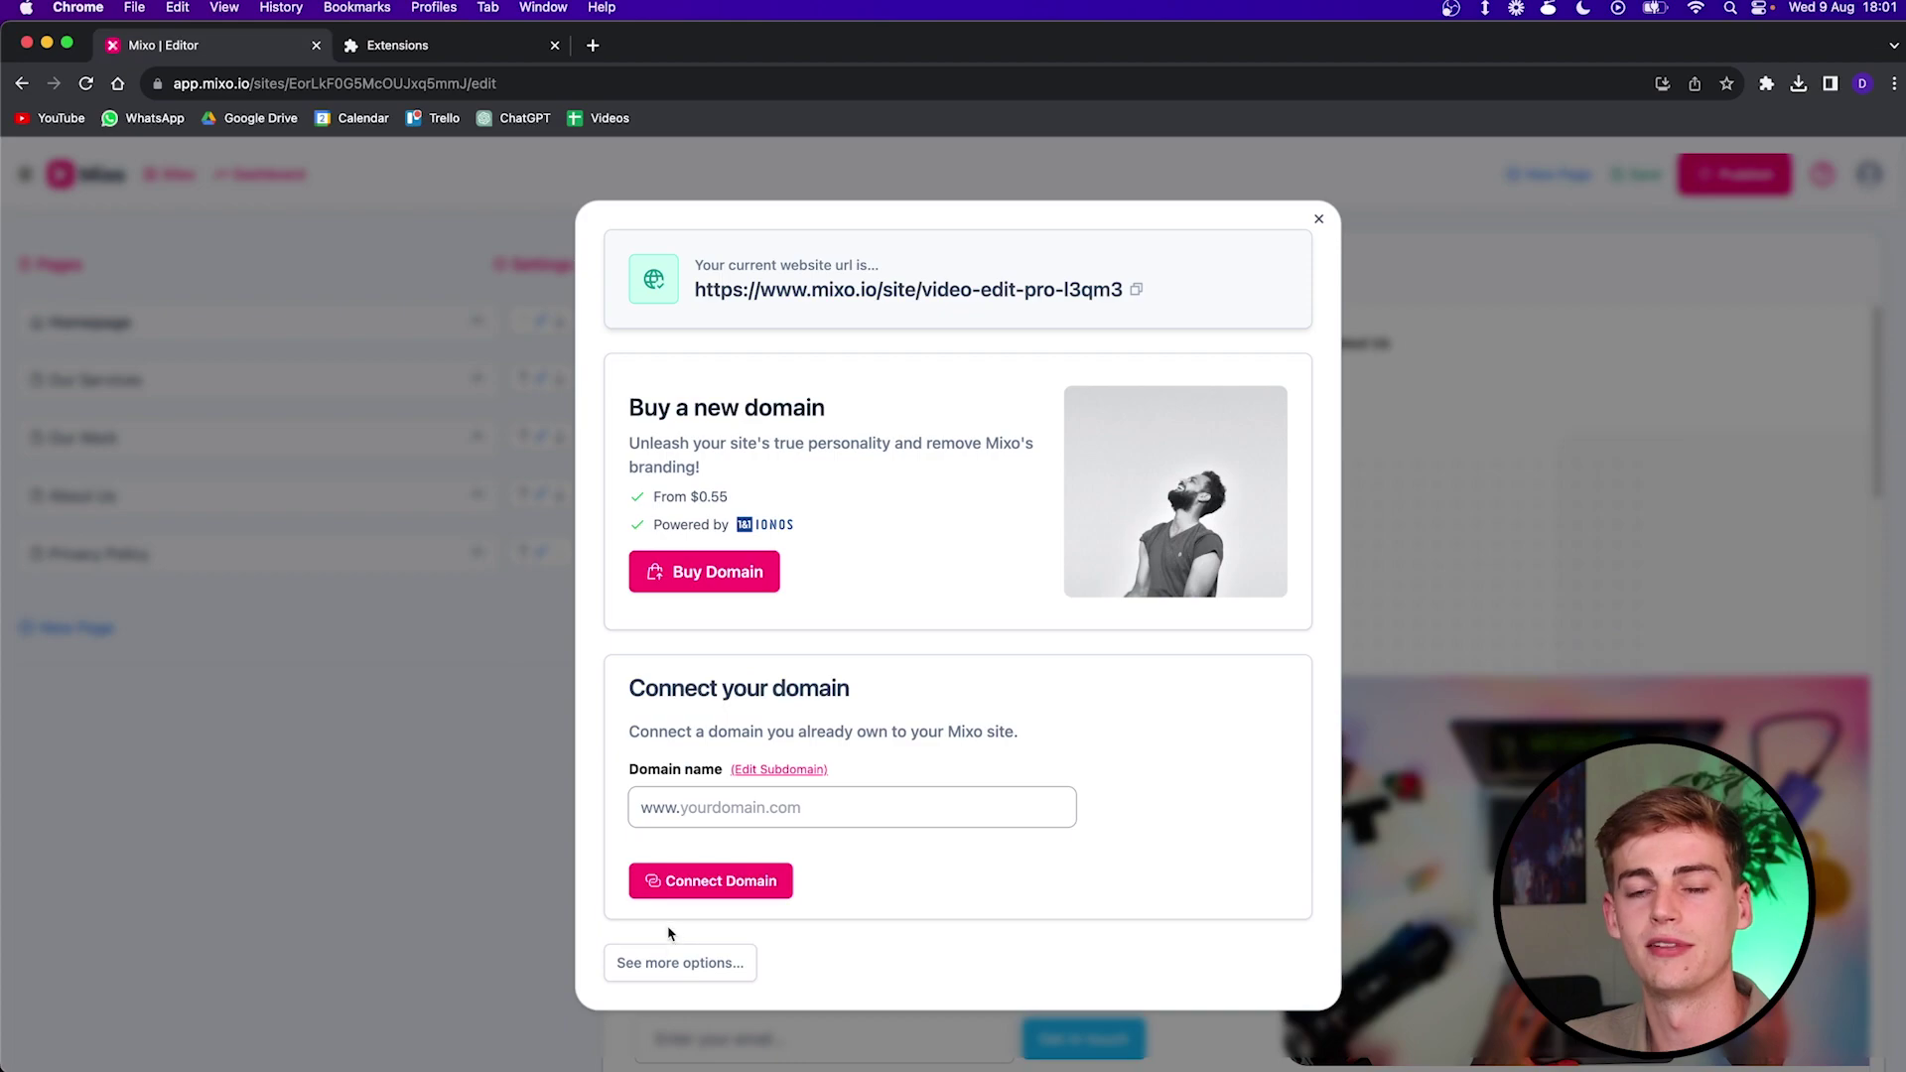
{"action": "left_click", "coordinate": [675, 960]}
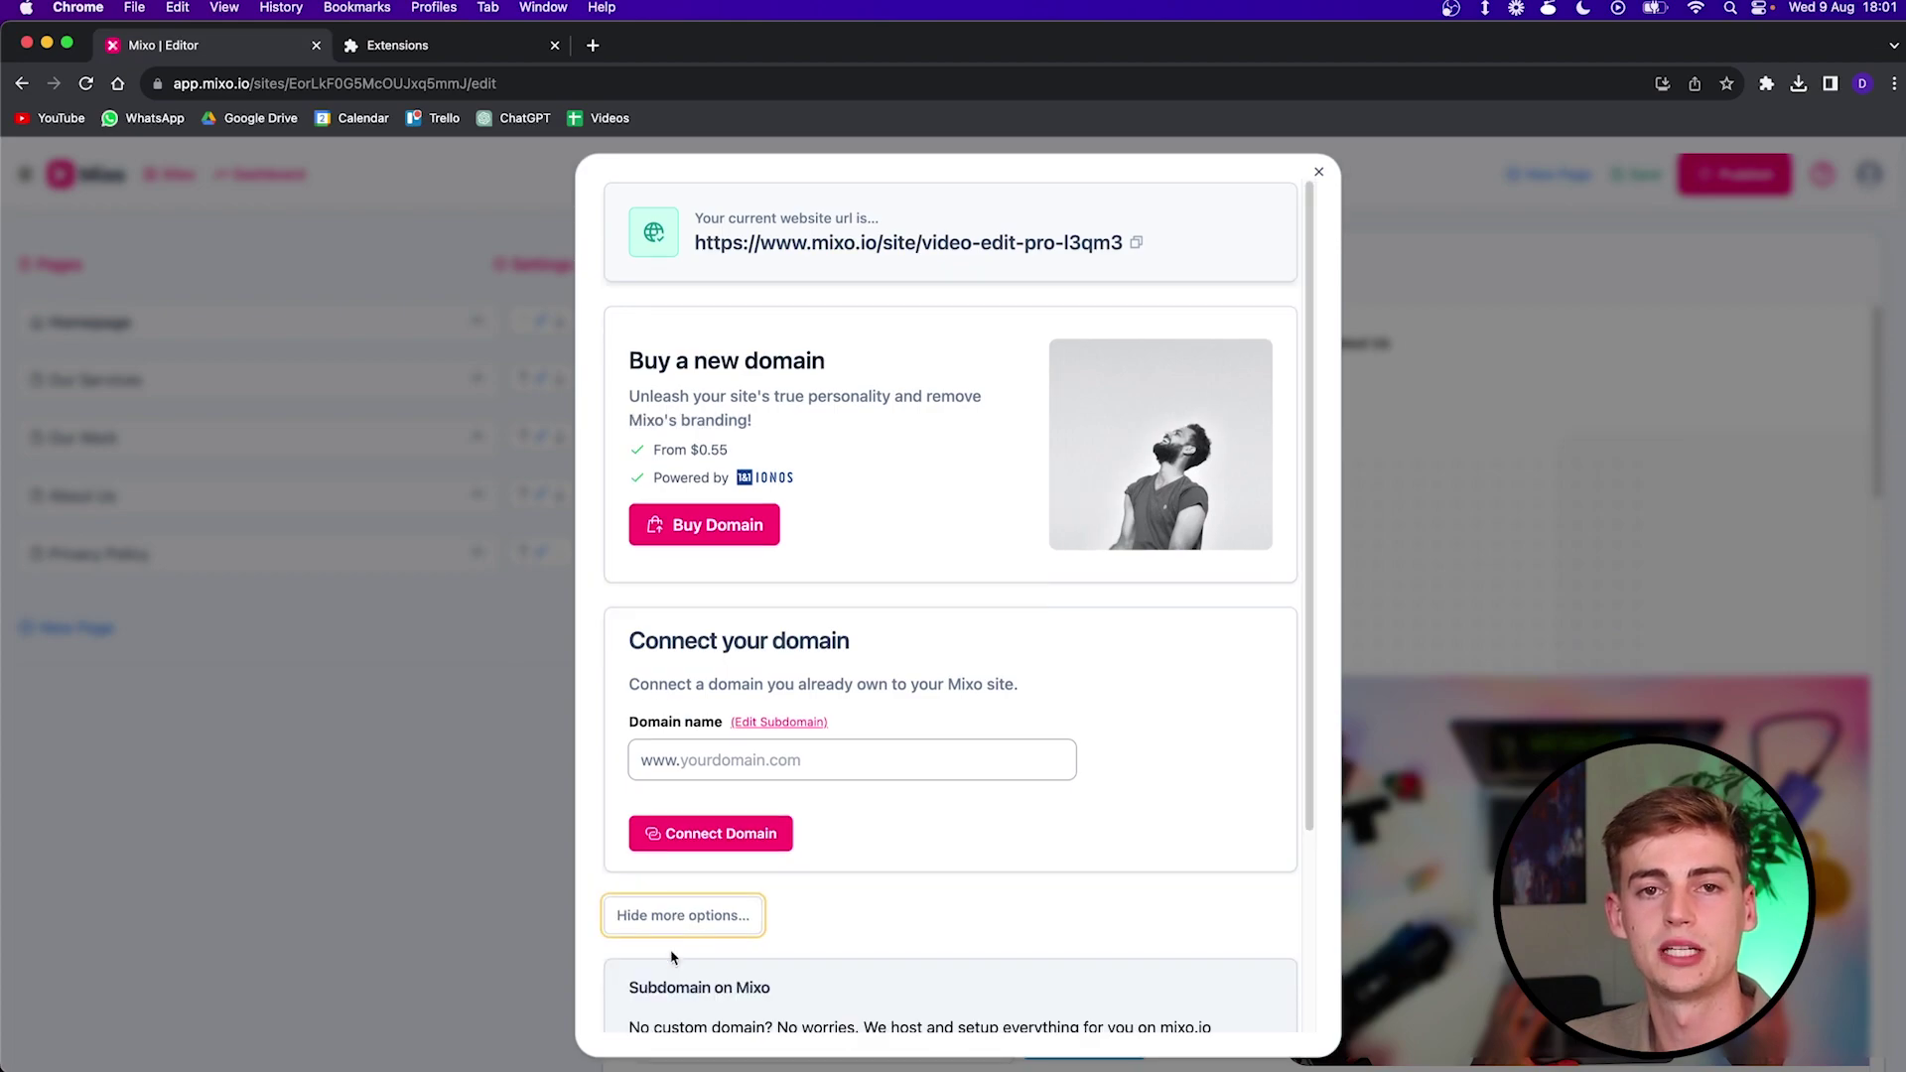
{"action": "scroll", "coordinate": [1000, 672], "scroll_direction": "down", "scroll_amount": 3}
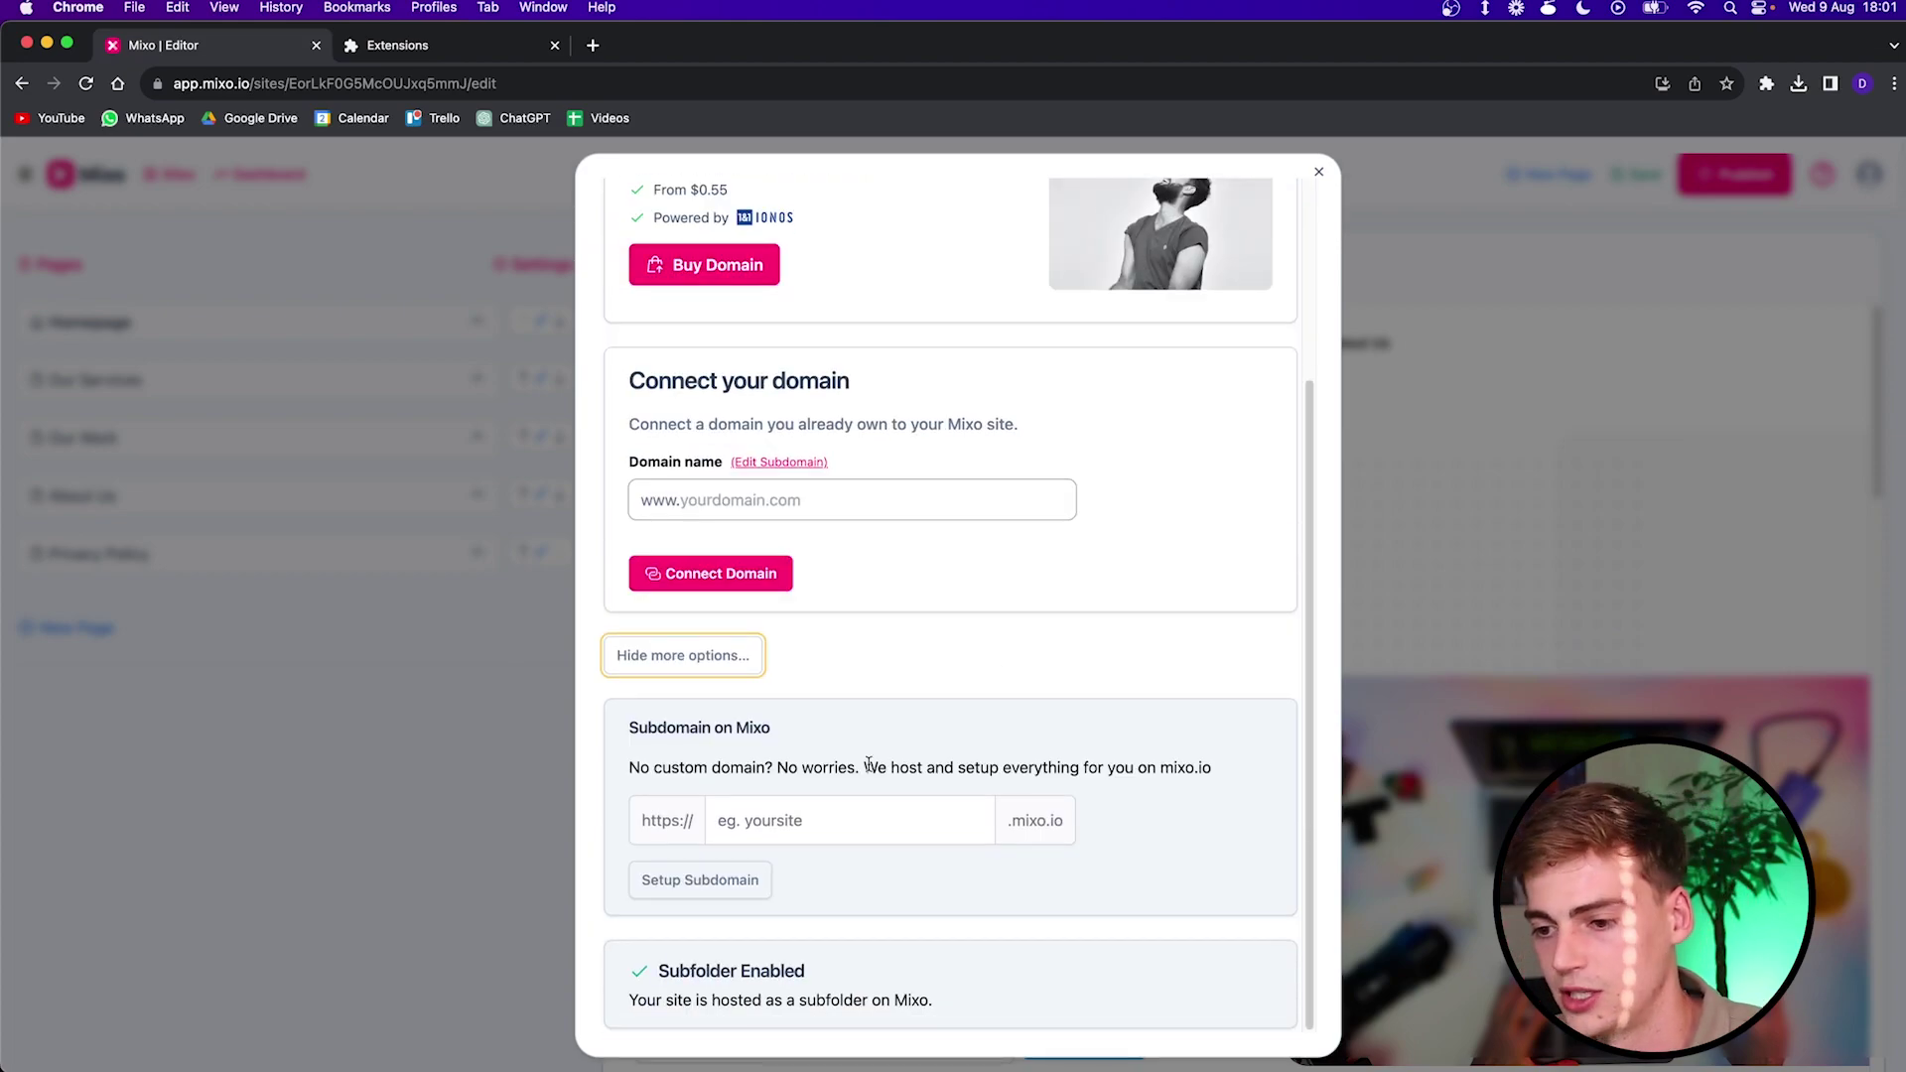
{"action": "left_click", "coordinate": [822, 835]}
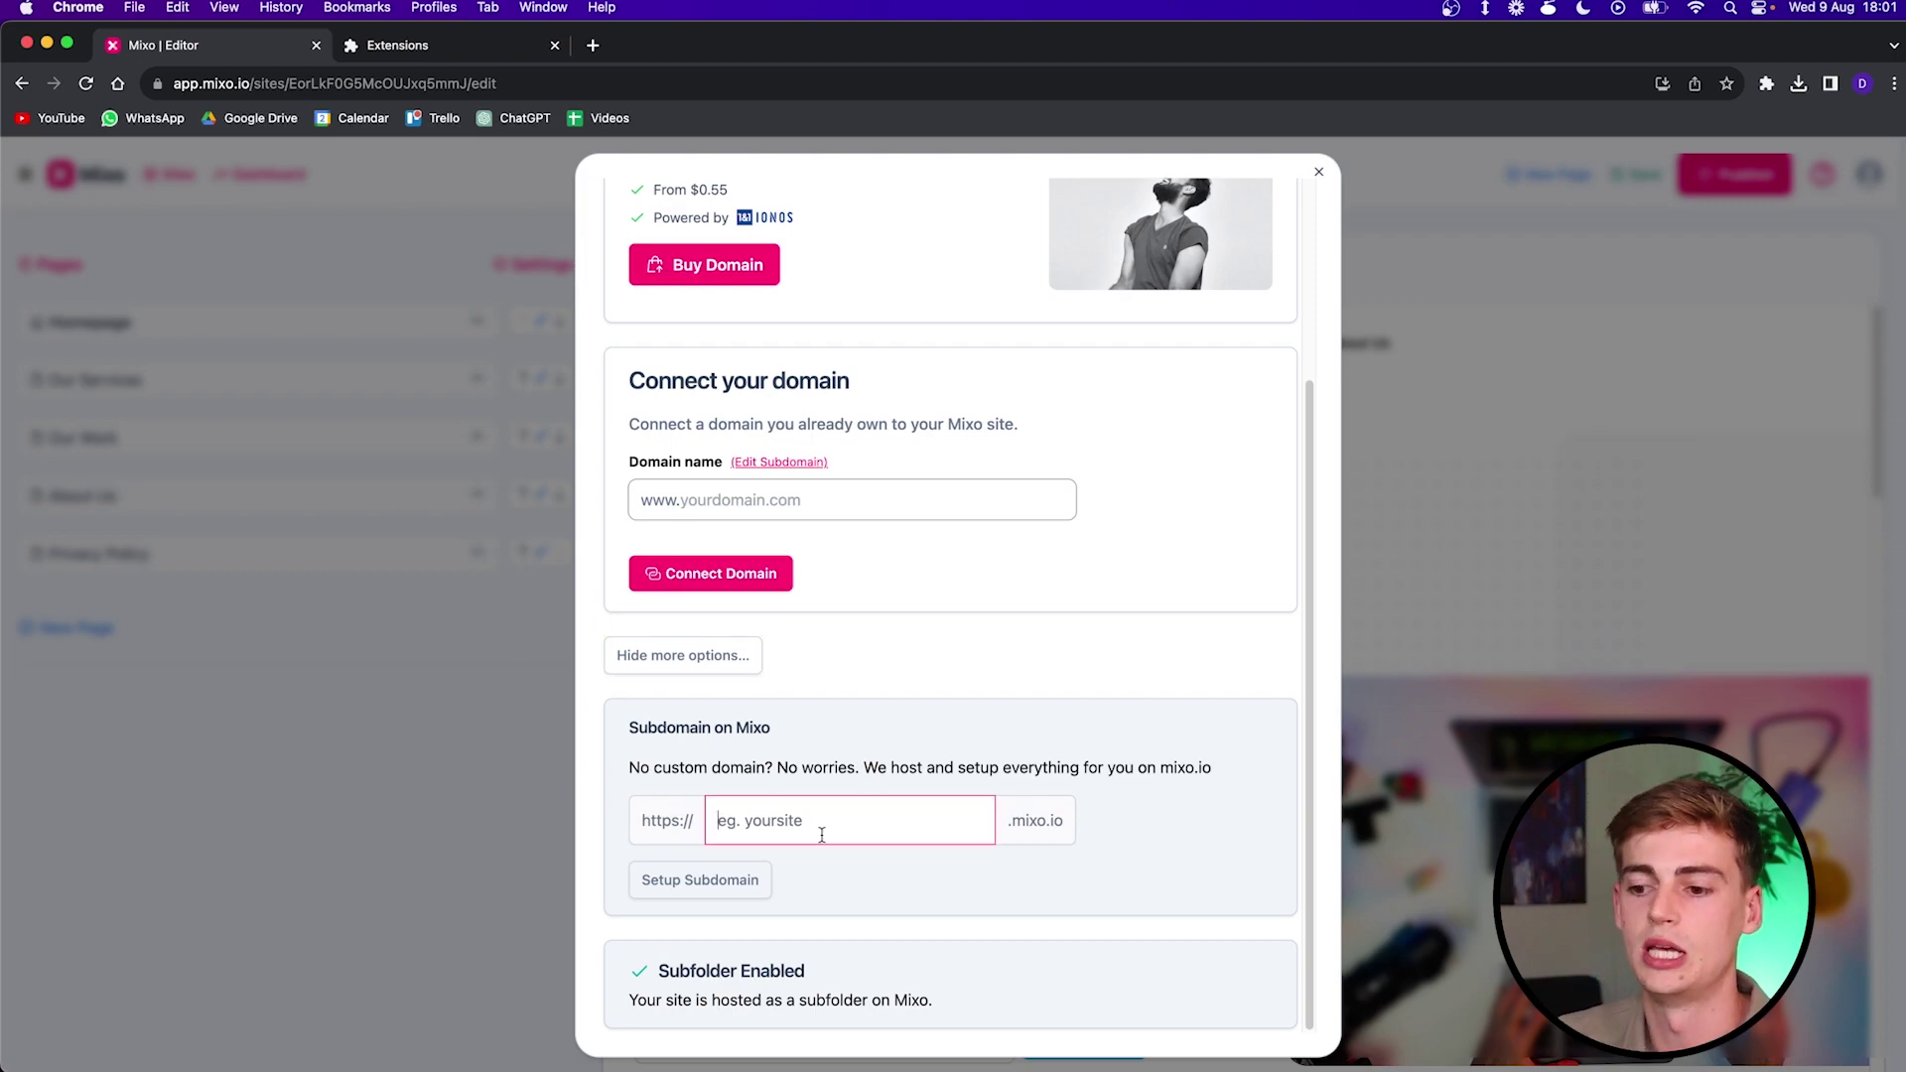
{"action": "type", "text": "videoeditpro"}
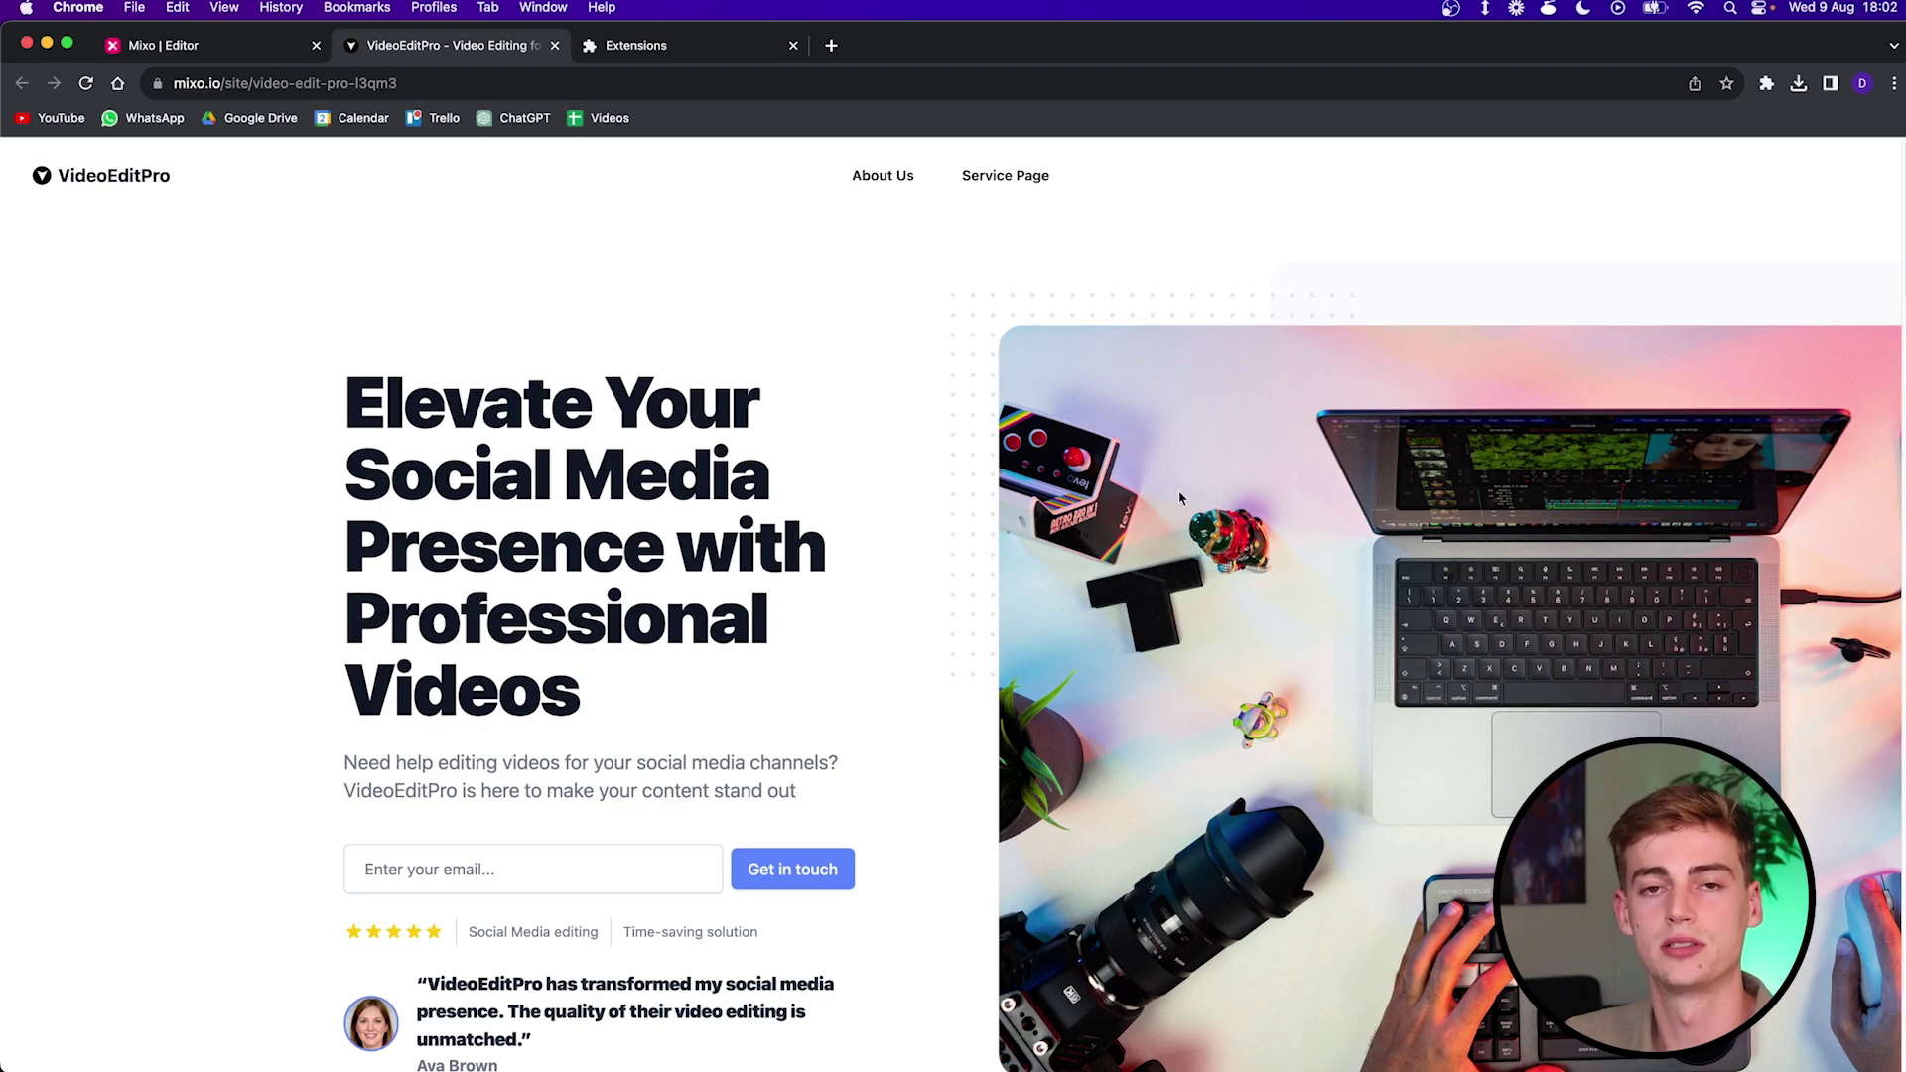
{"action": "scroll", "coordinate": [1154, 475], "scroll_direction": "down", "scroll_amount": 10}
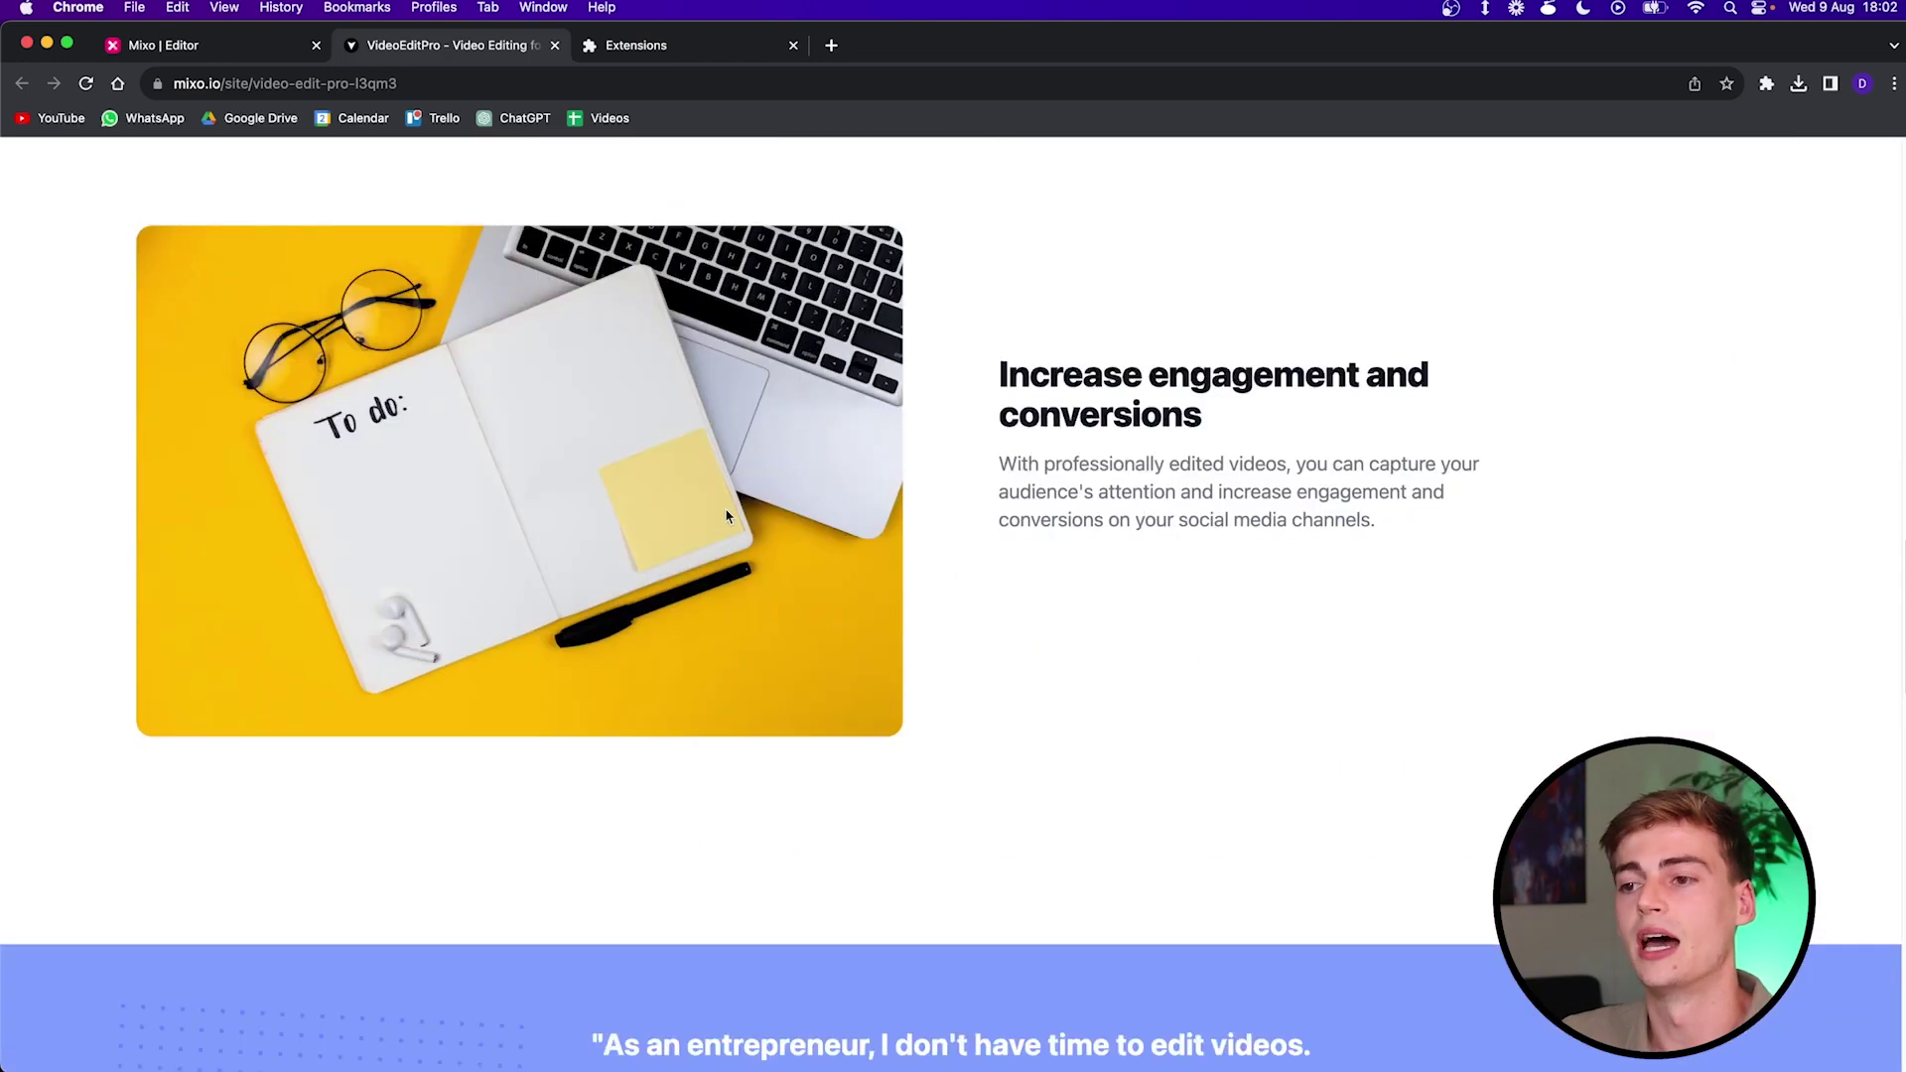
{"action": "scroll", "coordinate": [725, 516], "scroll_direction": "down", "scroll_amount": 10}
{"action": "scroll", "coordinate": [932, 527], "scroll_direction": "down", "scroll_amount": 5}
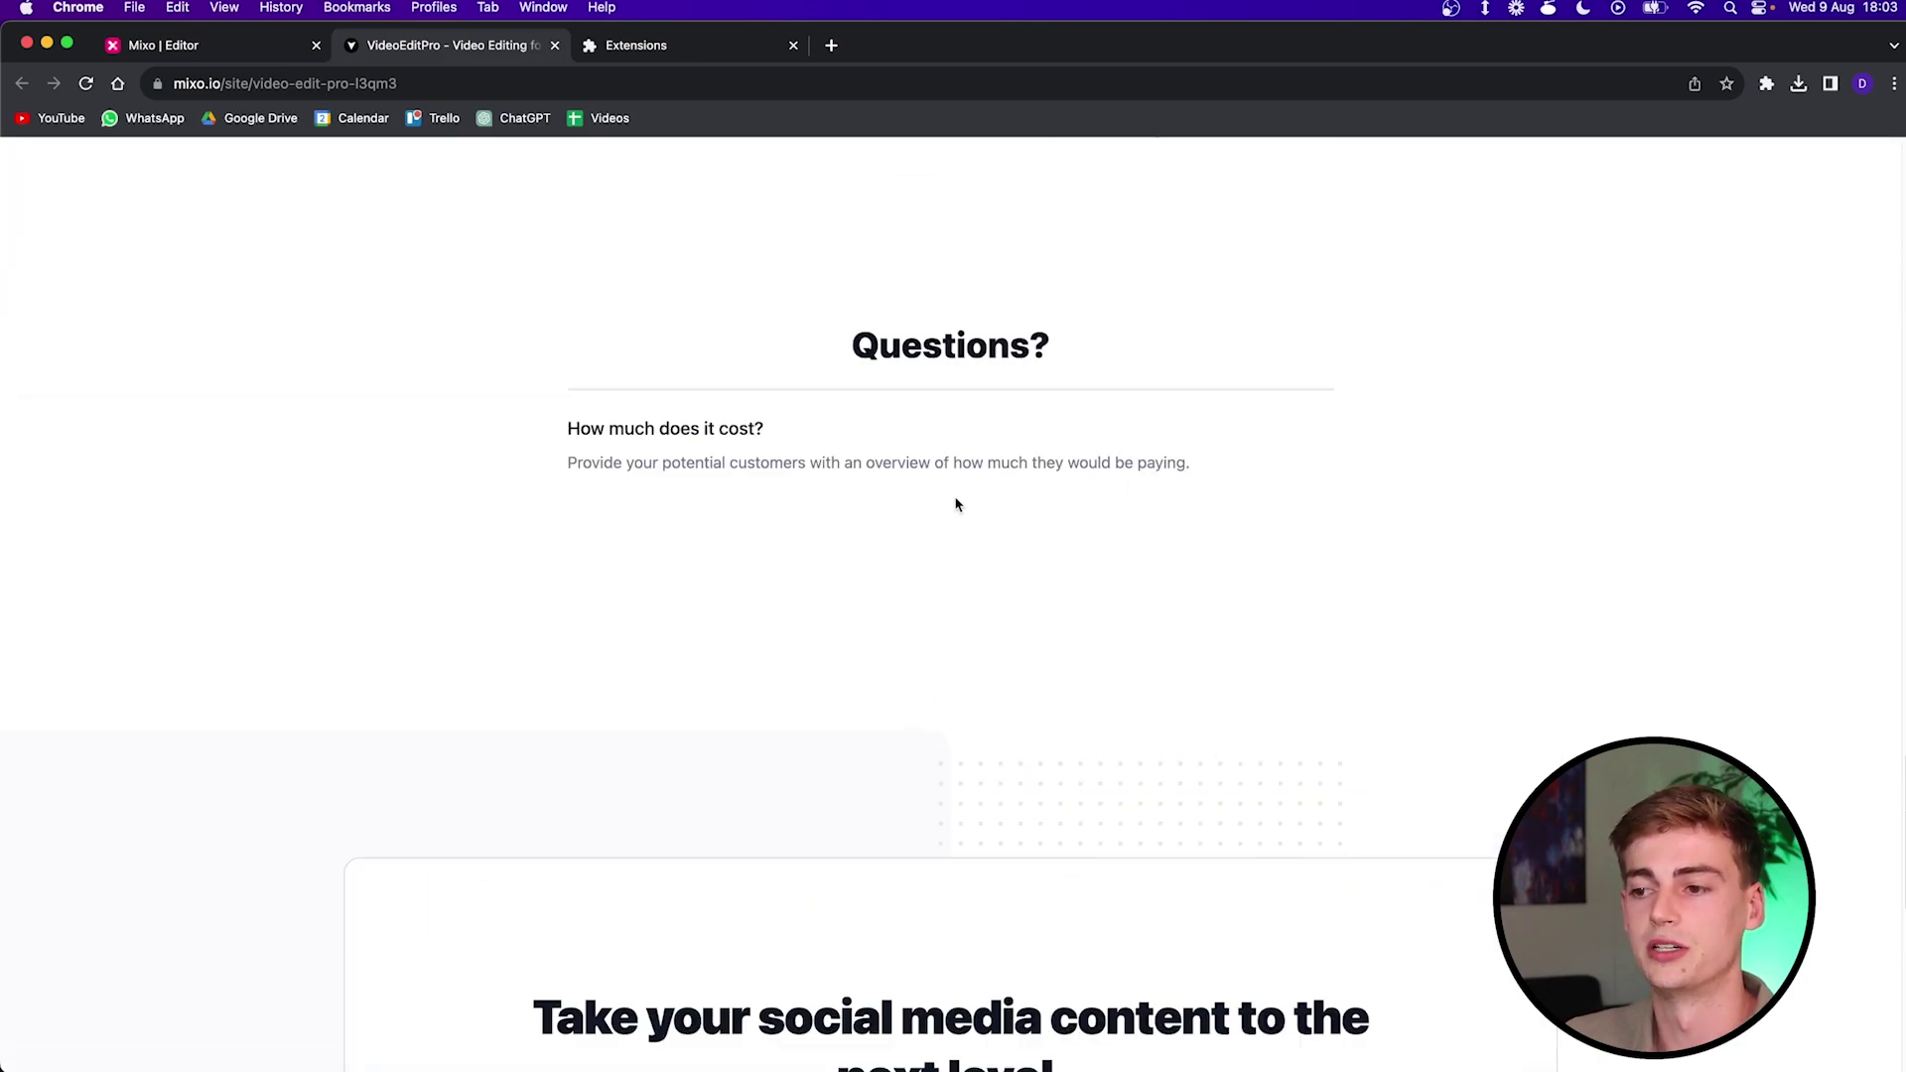
{"action": "scroll", "coordinate": [1055, 511], "scroll_direction": "down", "scroll_amount": 6}
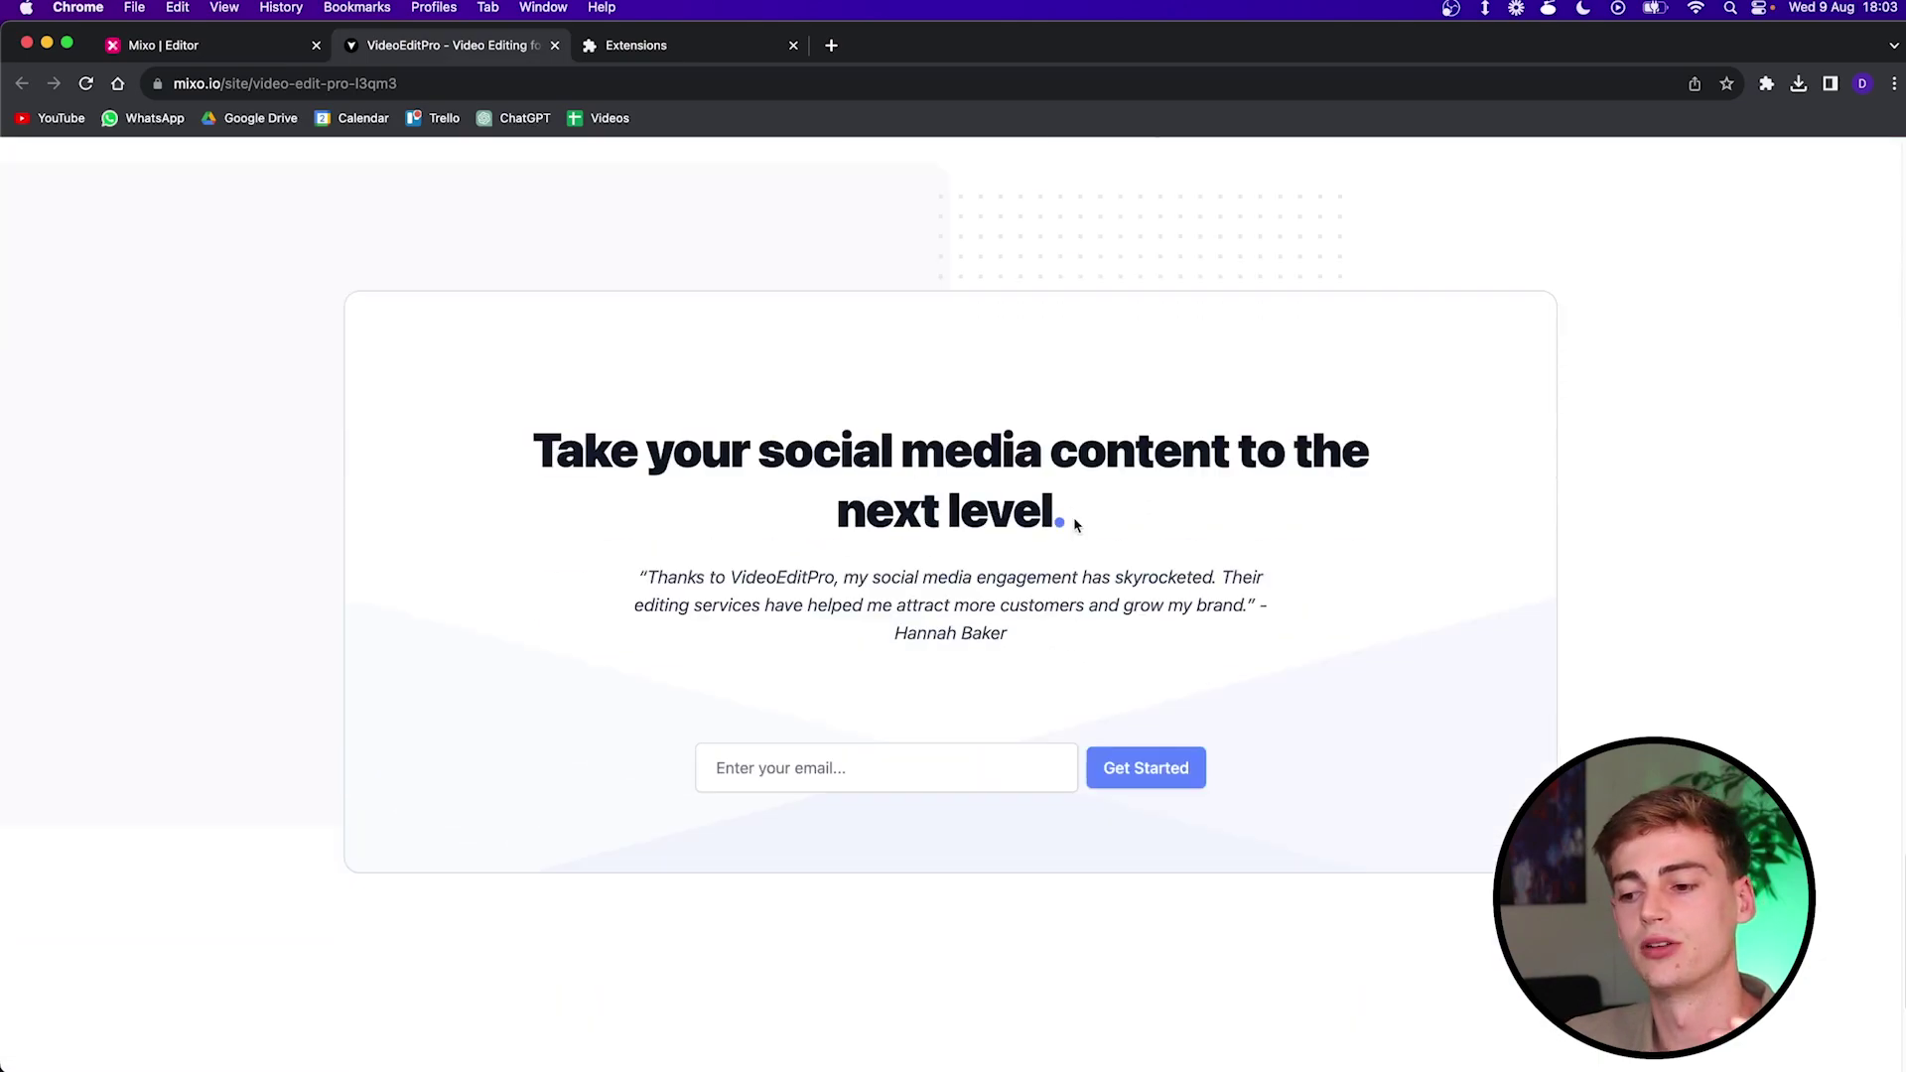
{"action": "scroll", "coordinate": [1075, 524], "scroll_direction": "down", "scroll_amount": 3}
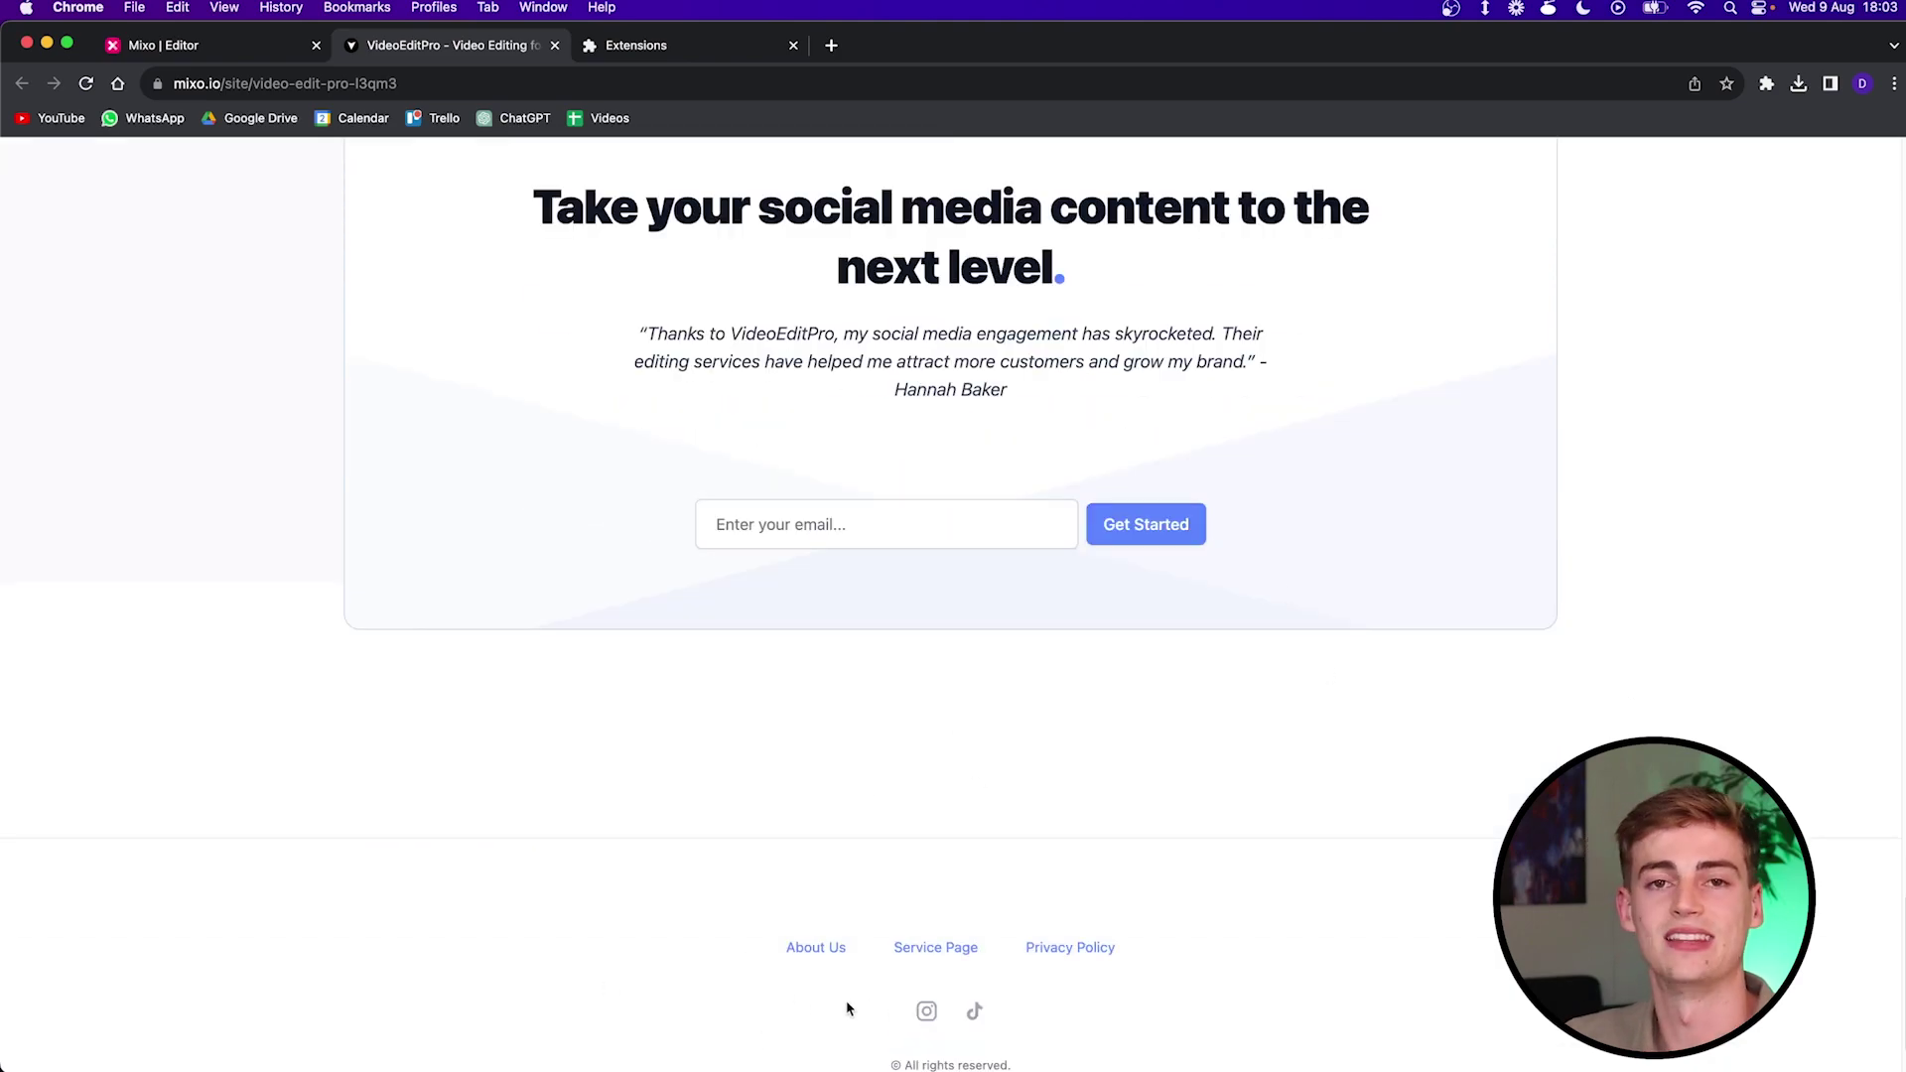
{"action": "scroll", "coordinate": [1039, 506], "scroll_direction": "up", "scroll_amount": 15}
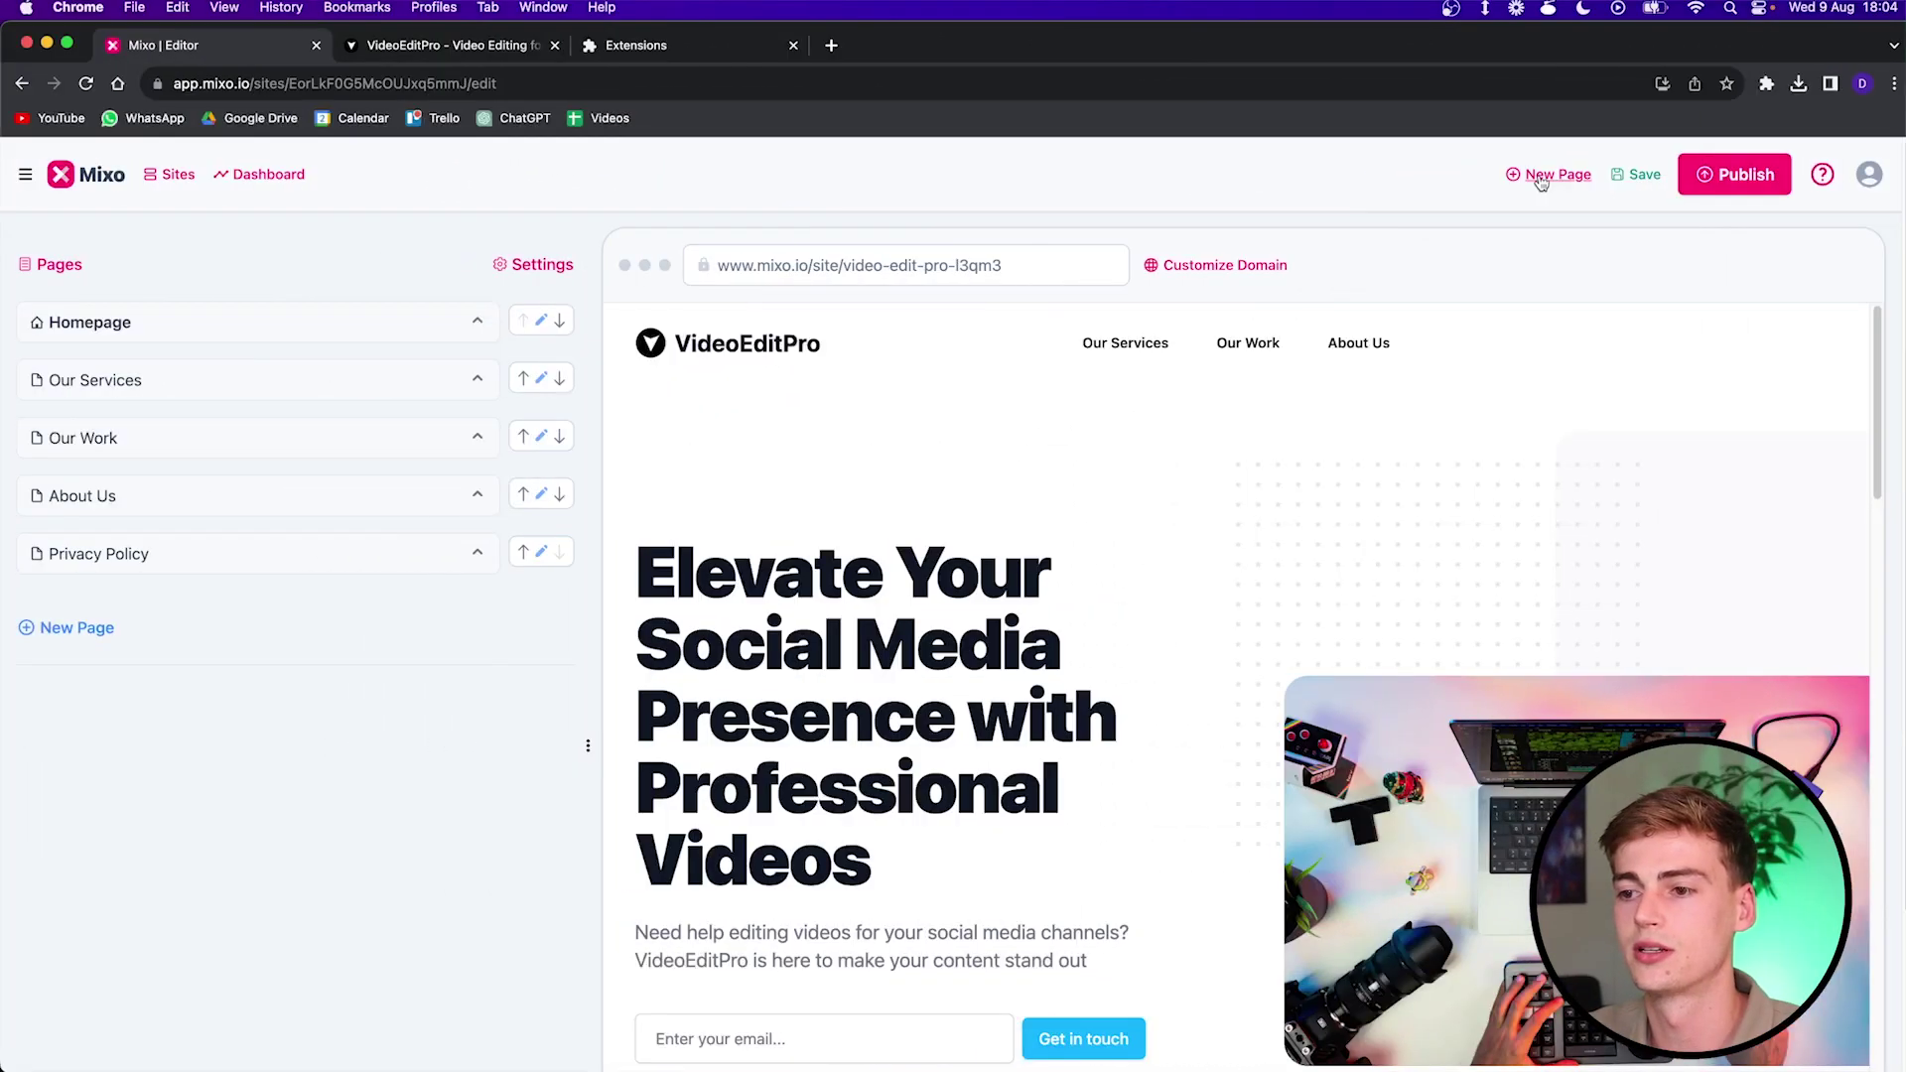
Step: Start a new About Us page and describe the 3-man team and professional-videos company vision
{"action": "left_click", "coordinate": [1540, 178]}
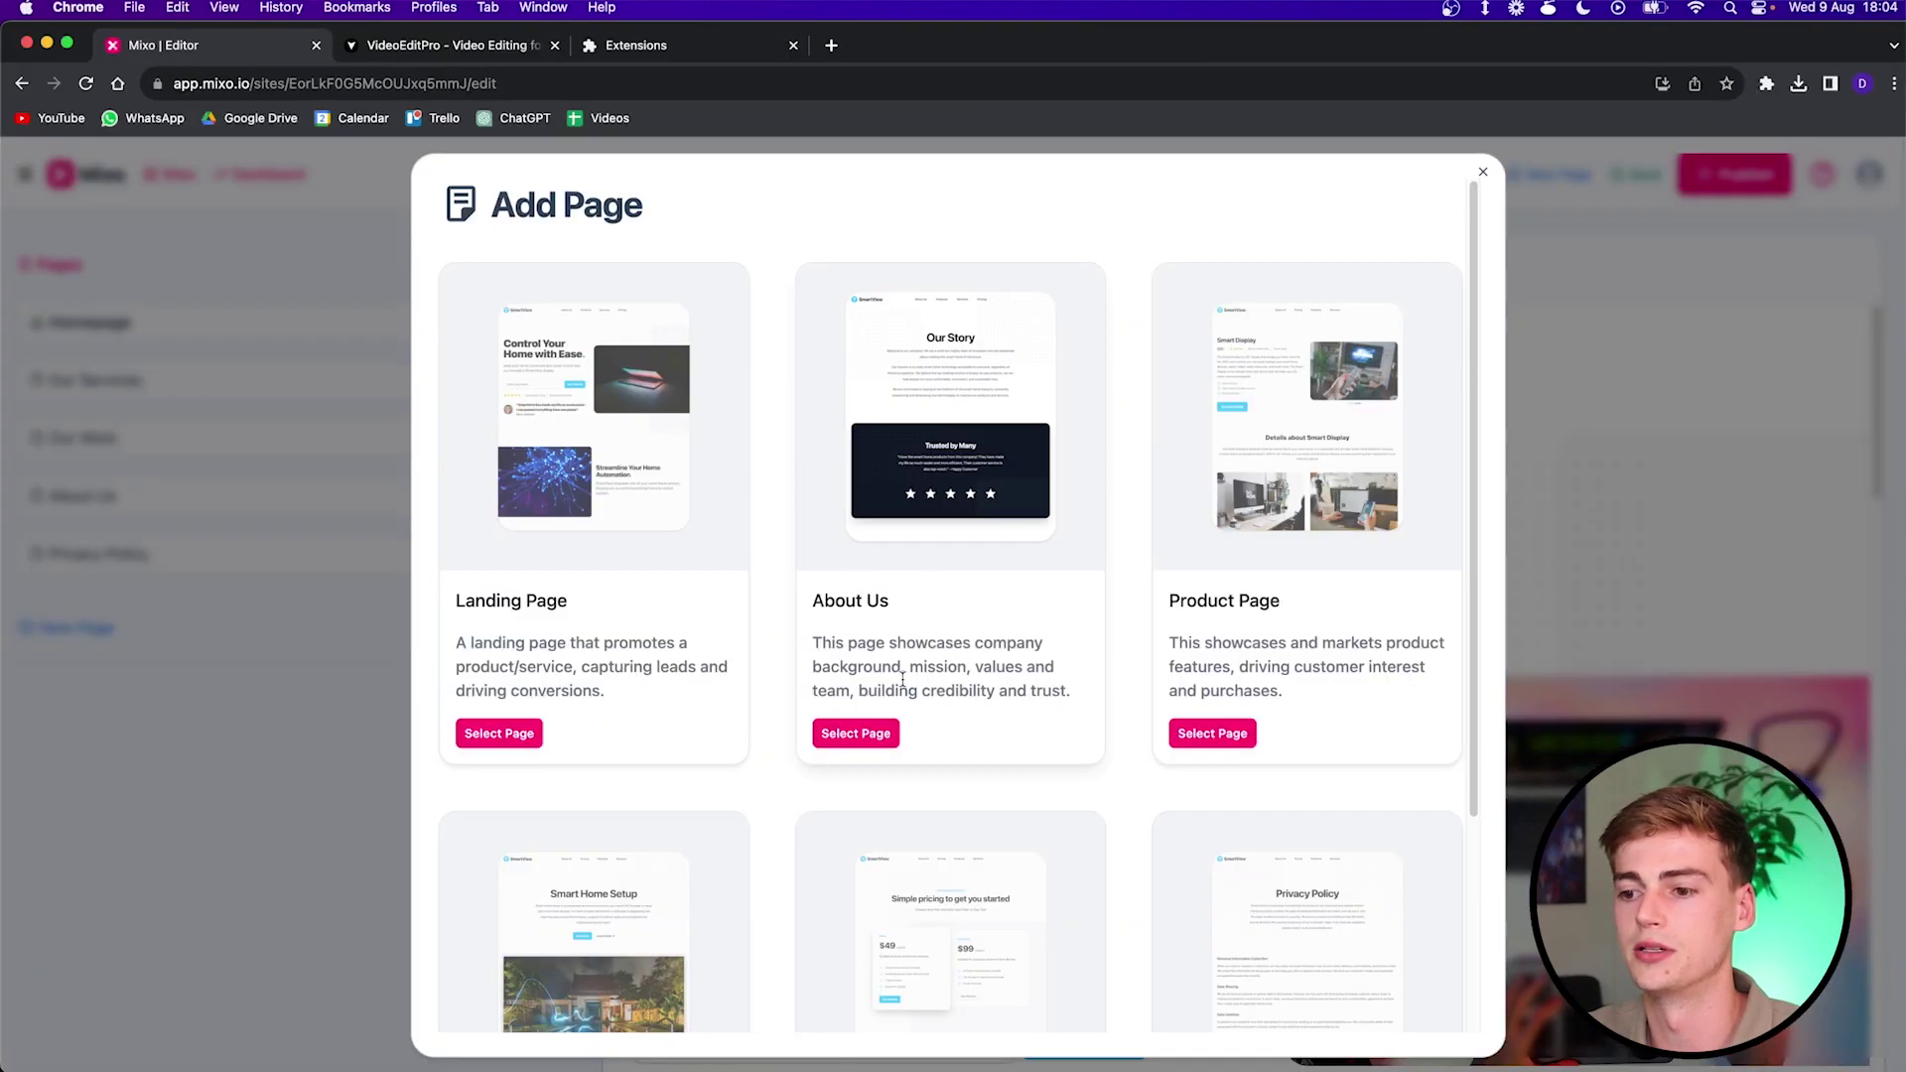
{"action": "left_click", "coordinate": [854, 734]}
{"action": "left_click", "coordinate": [718, 523]}
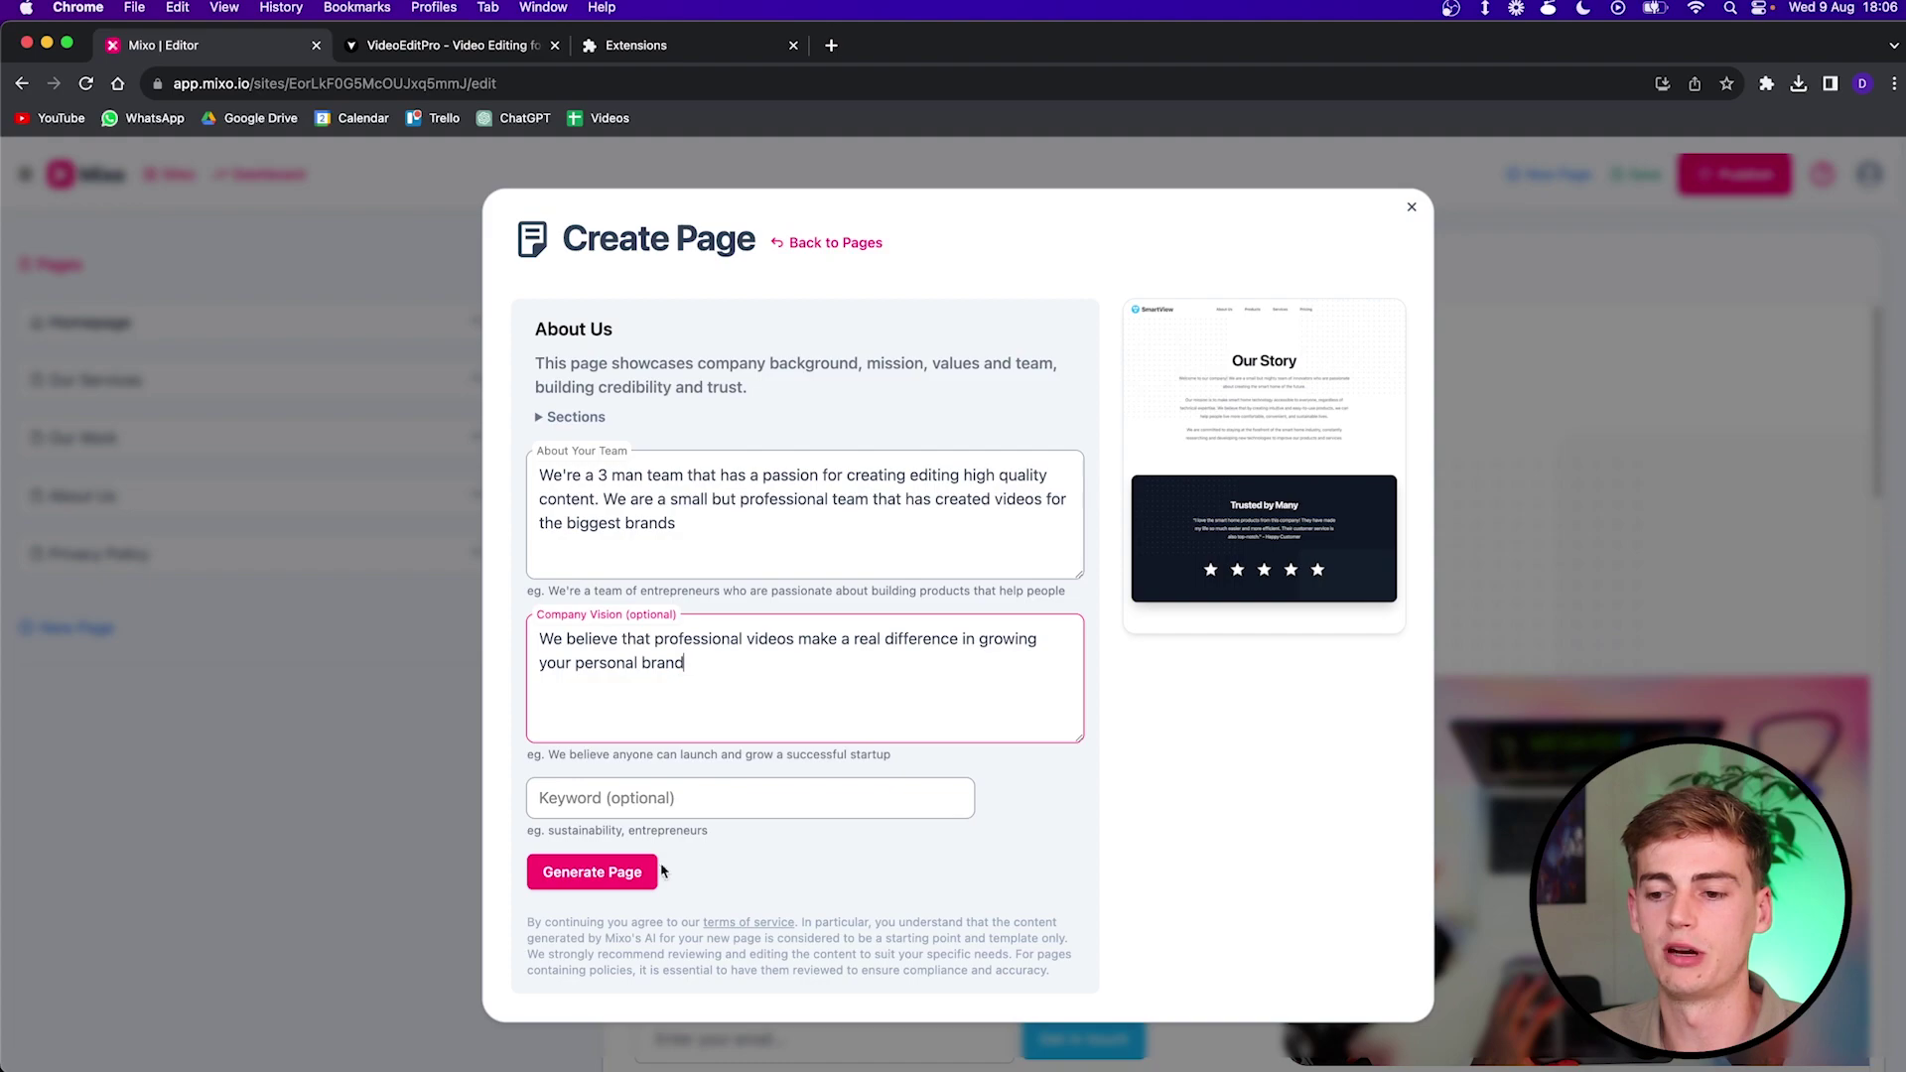
Step: Generate the VideoEditPro About Us page with Hero, Our Team and Call To Action sections
{"action": "left_click", "coordinate": [588, 881]}
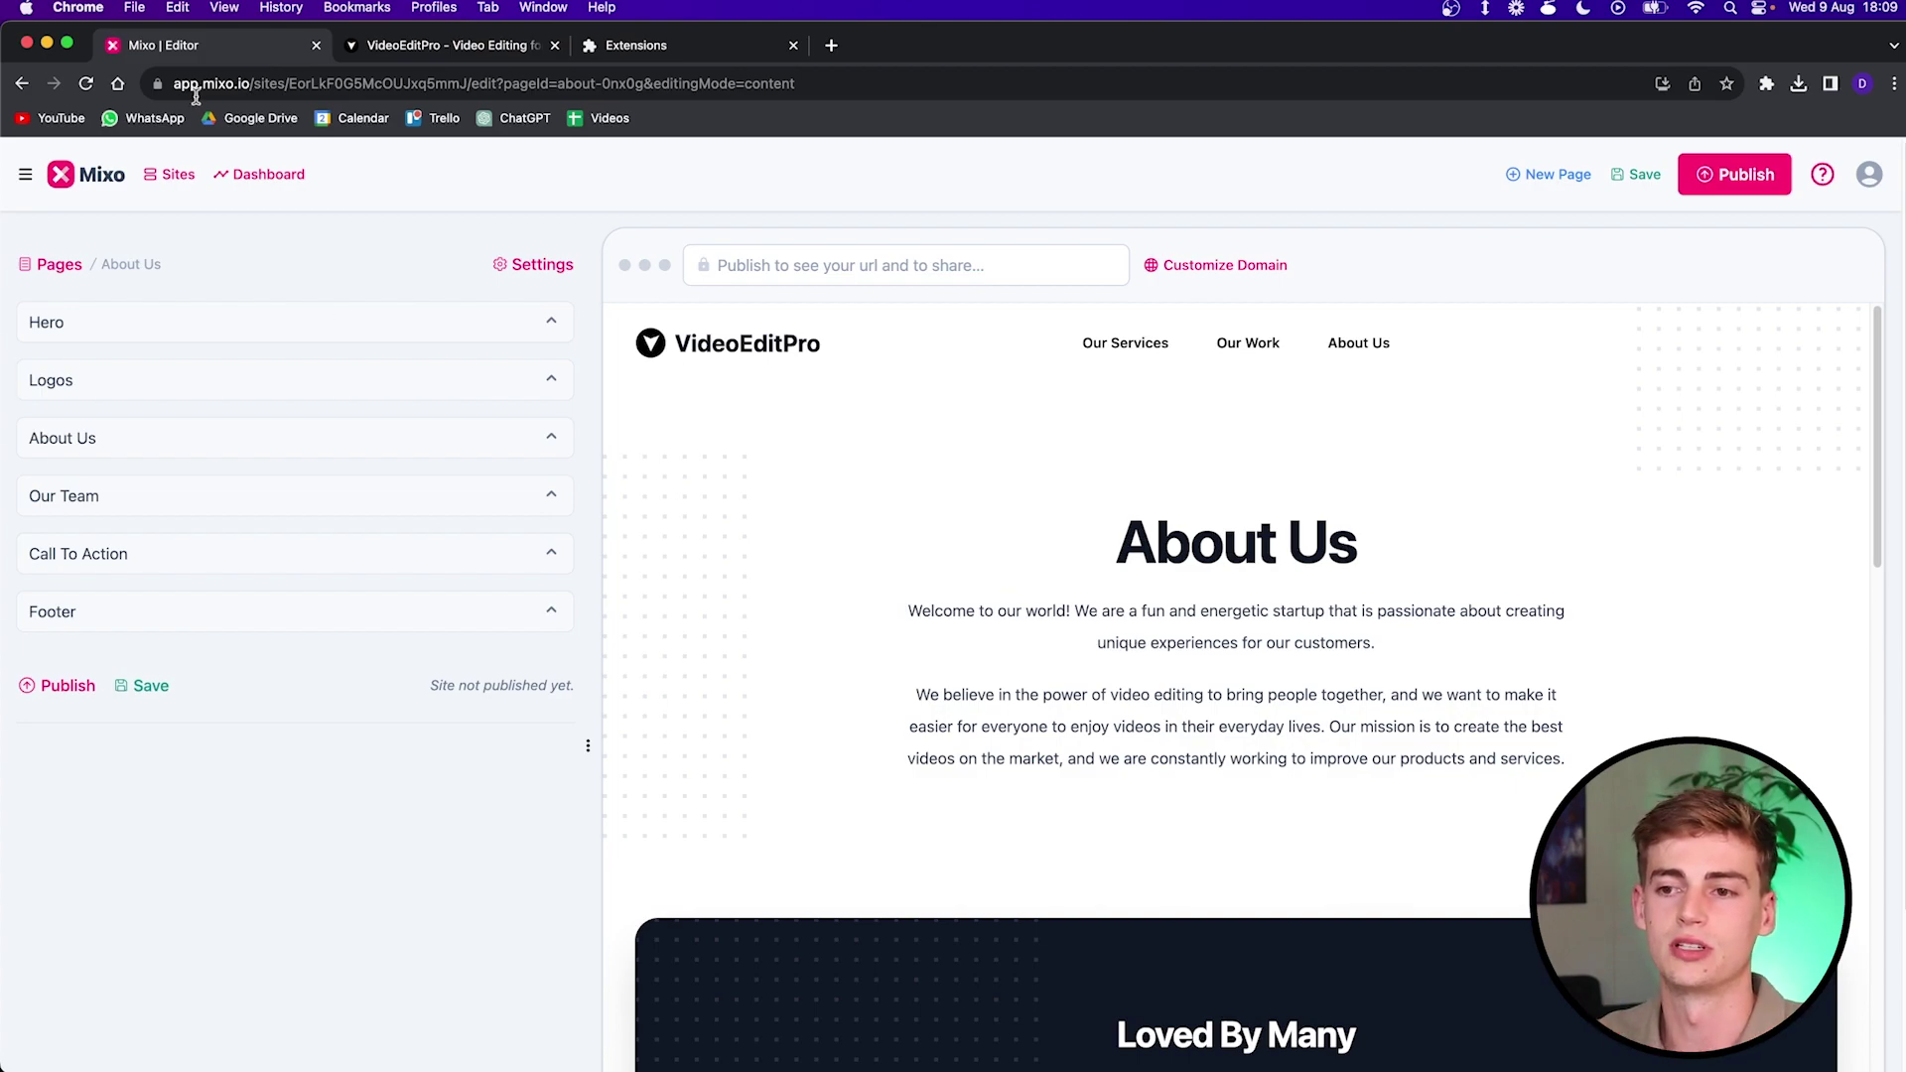
Step: Review the Hero section's body text, then return to the page list and open the Homepage
{"action": "left_click", "coordinate": [551, 321]}
{"action": "left_click", "coordinate": [310, 620]}
{"action": "scroll", "coordinate": [253, 694], "scroll_direction": "down", "scroll_amount": 2}
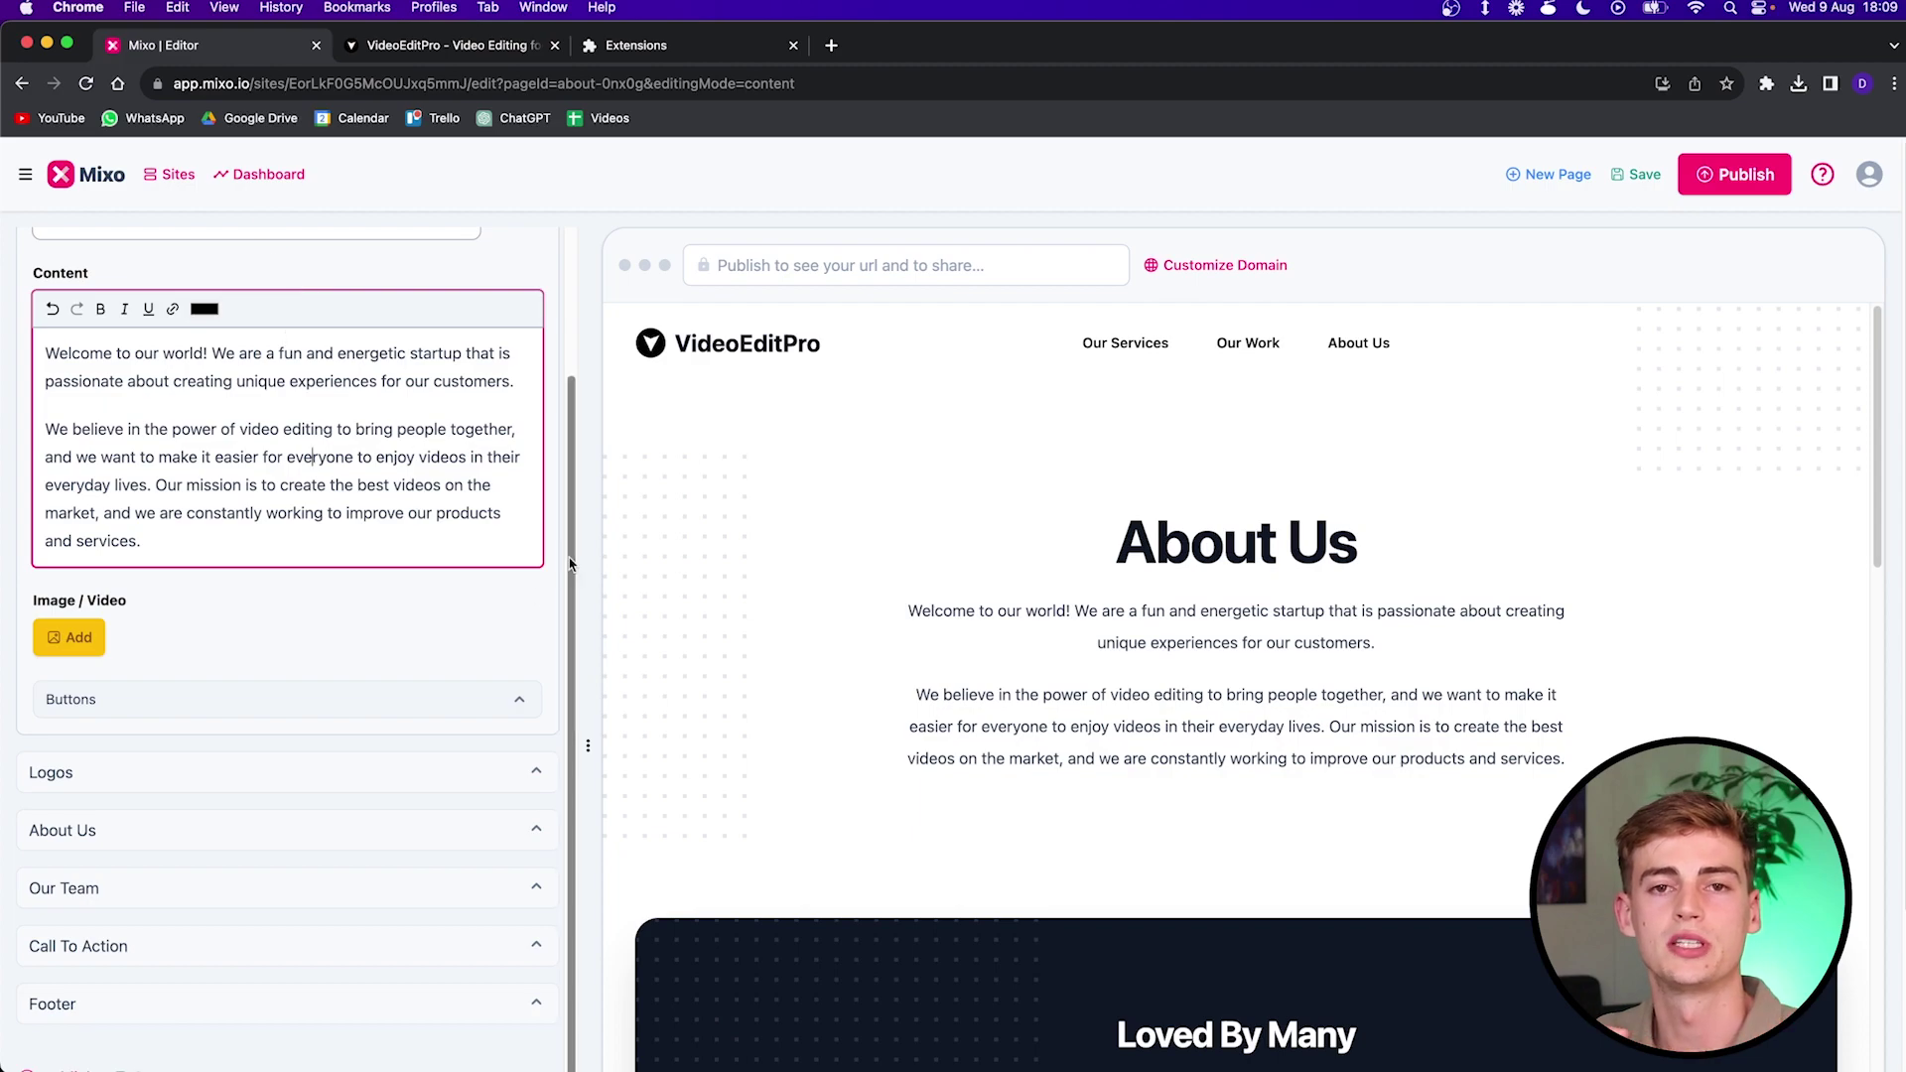
{"action": "scroll", "coordinate": [234, 336], "scroll_direction": "up", "scroll_amount": 2}
{"action": "left_click", "coordinate": [59, 265]}
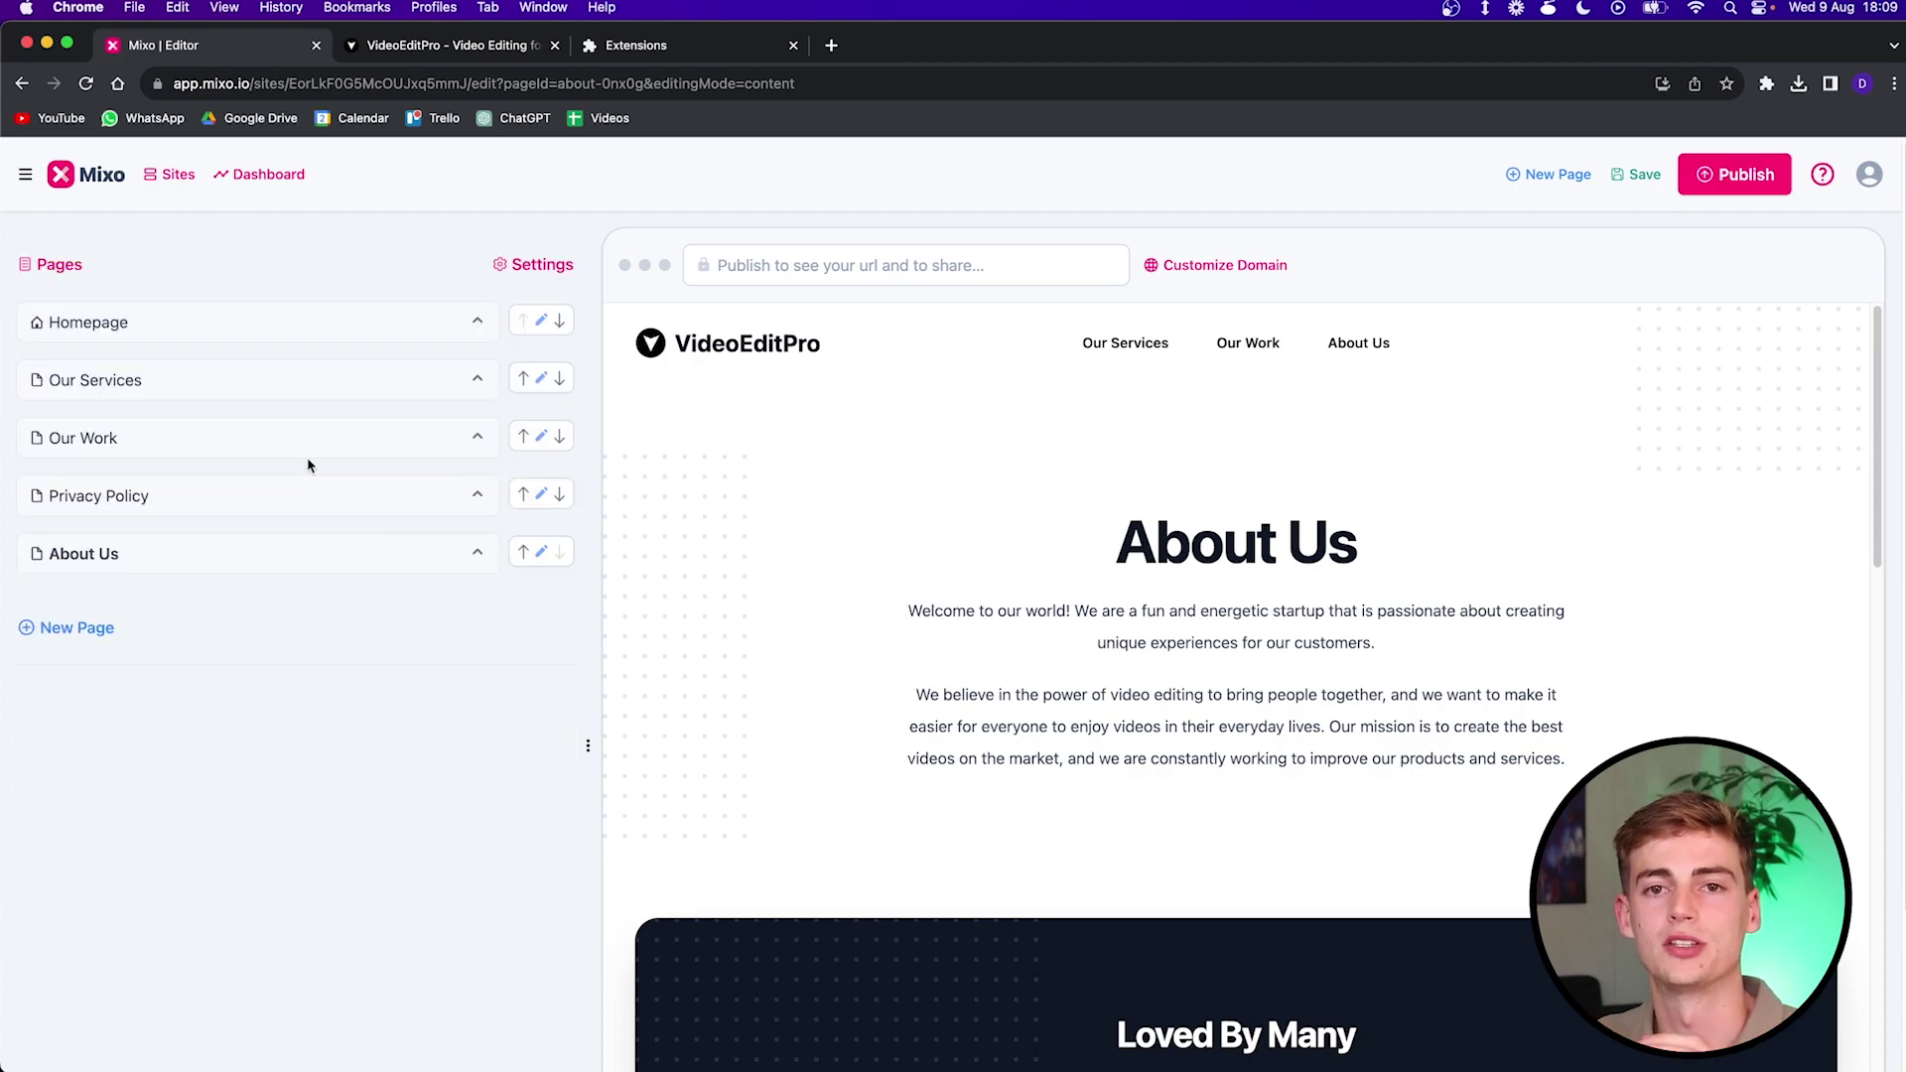
{"action": "left_click", "coordinate": [124, 331]}
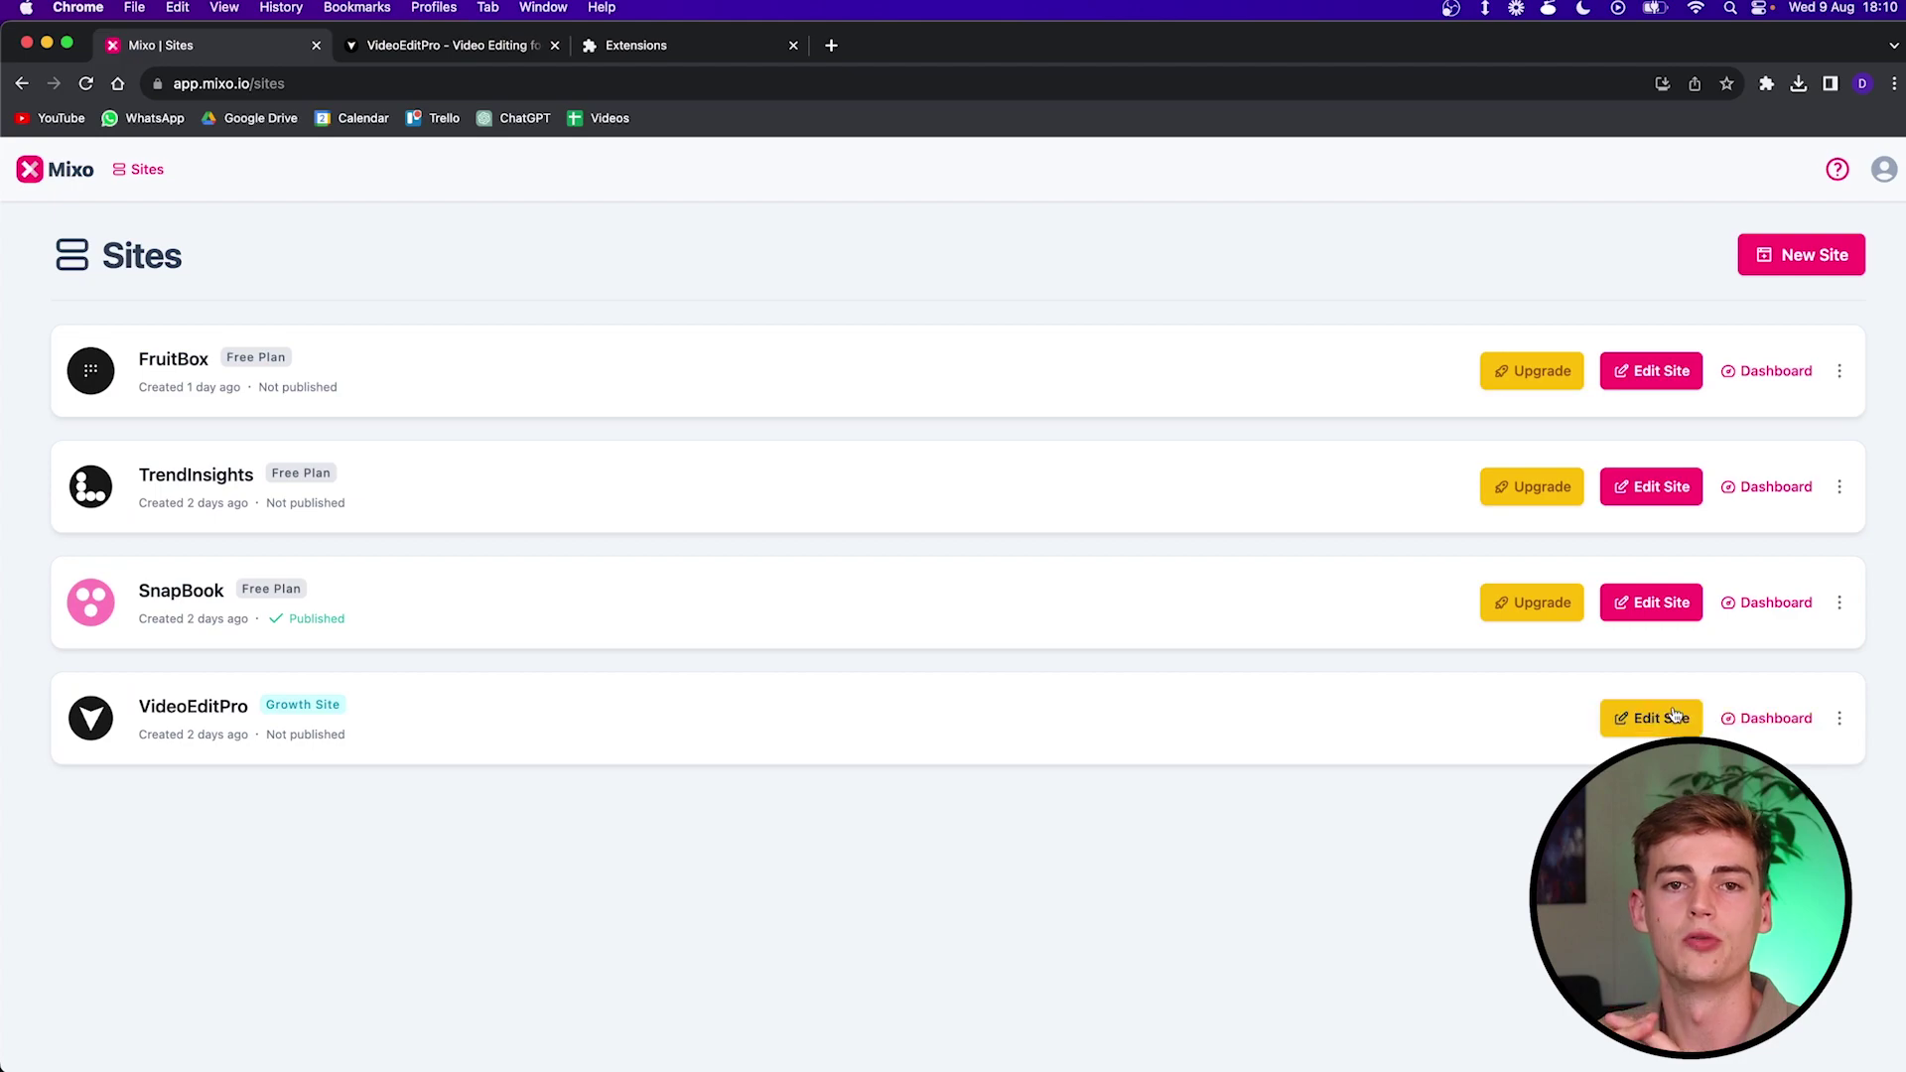
Step: Open the more-actions menu for the VideoEditPro site in the Sites list
{"action": "left_click", "coordinate": [1839, 717]}
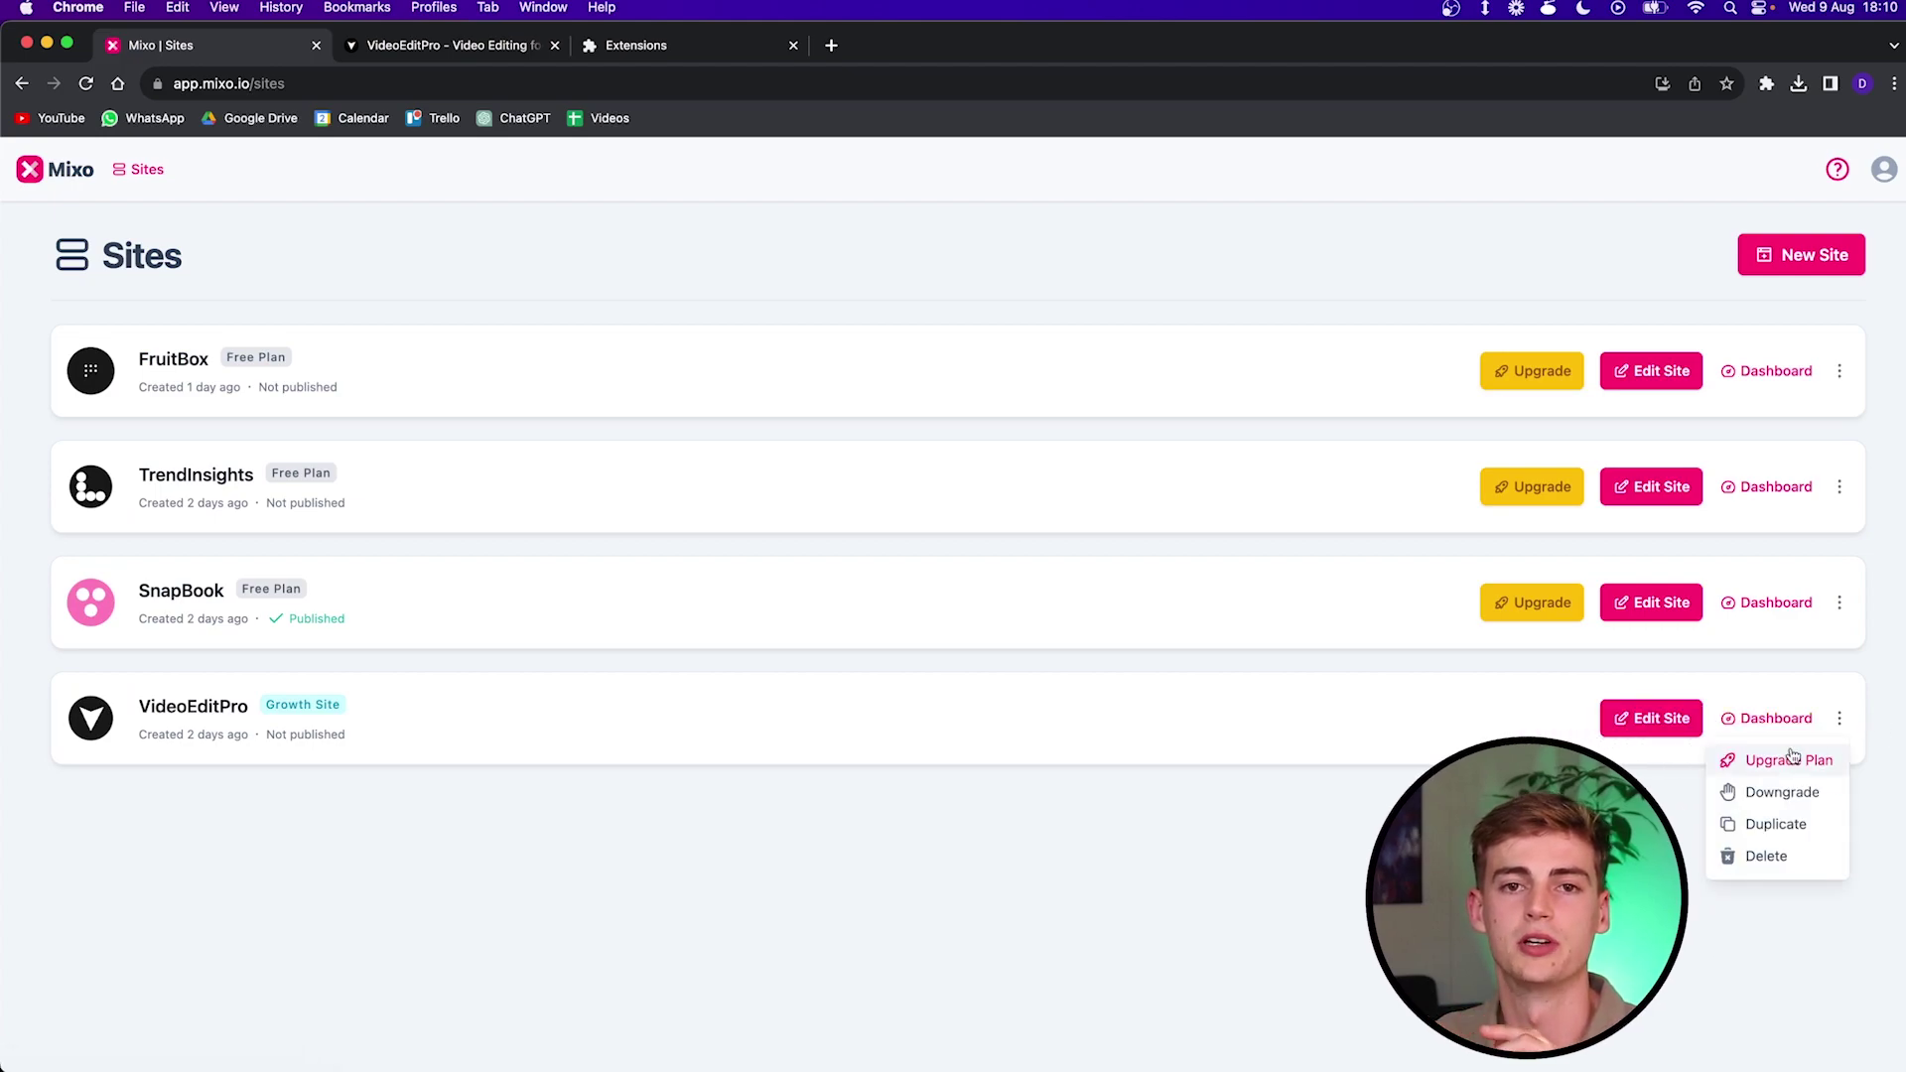